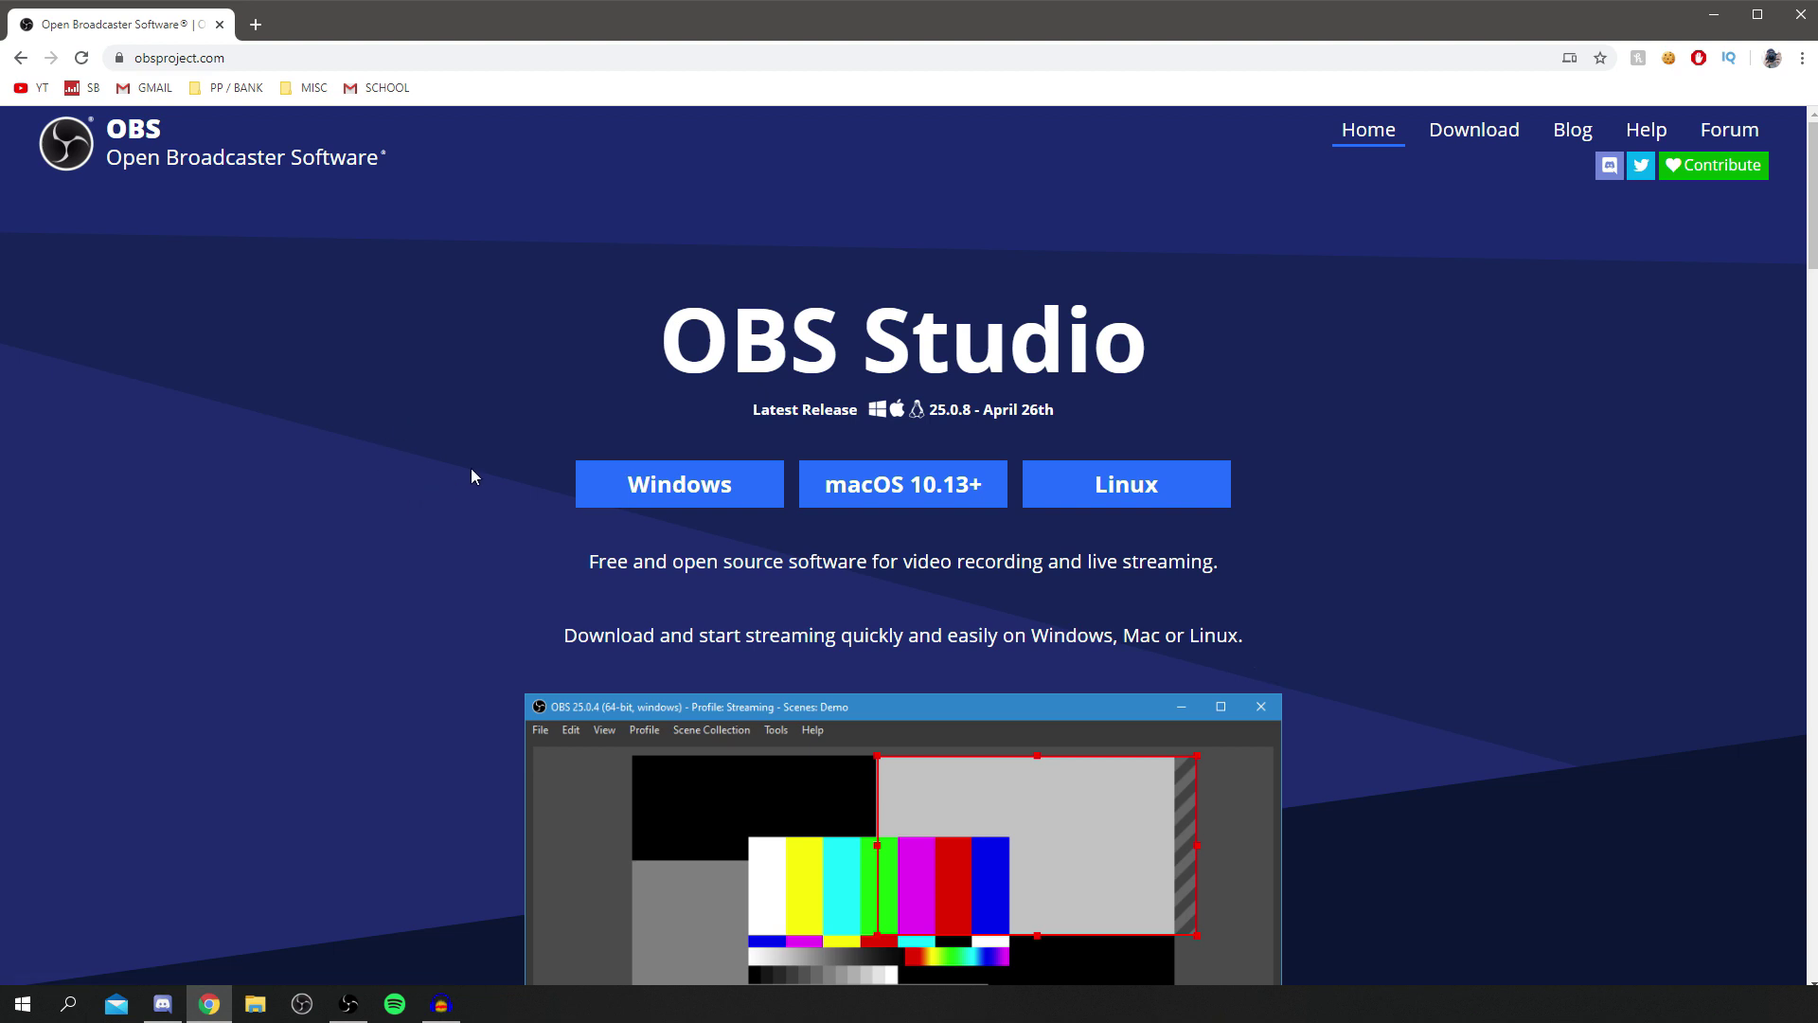
Step: Download the Windows version of OBS Studio and run the downloaded installer
{"action": "left_click", "coordinate": [676, 512]}
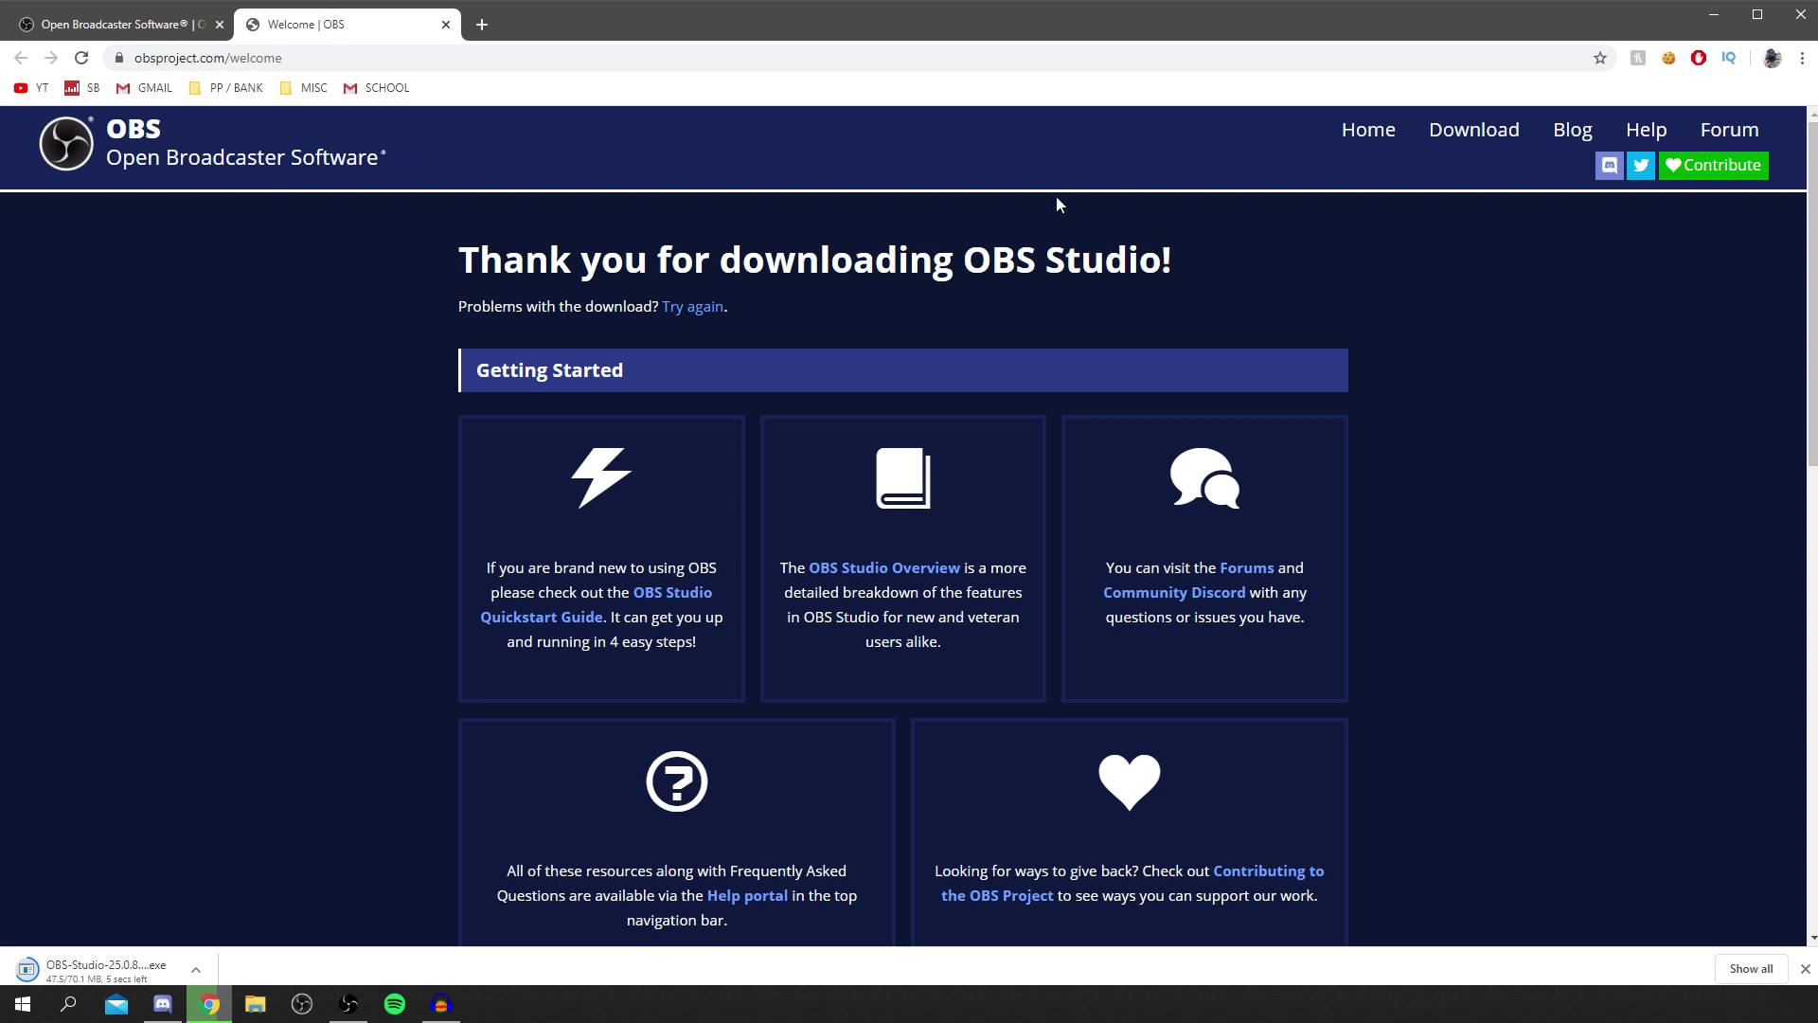
{"action": "left_click", "coordinate": [107, 975]}
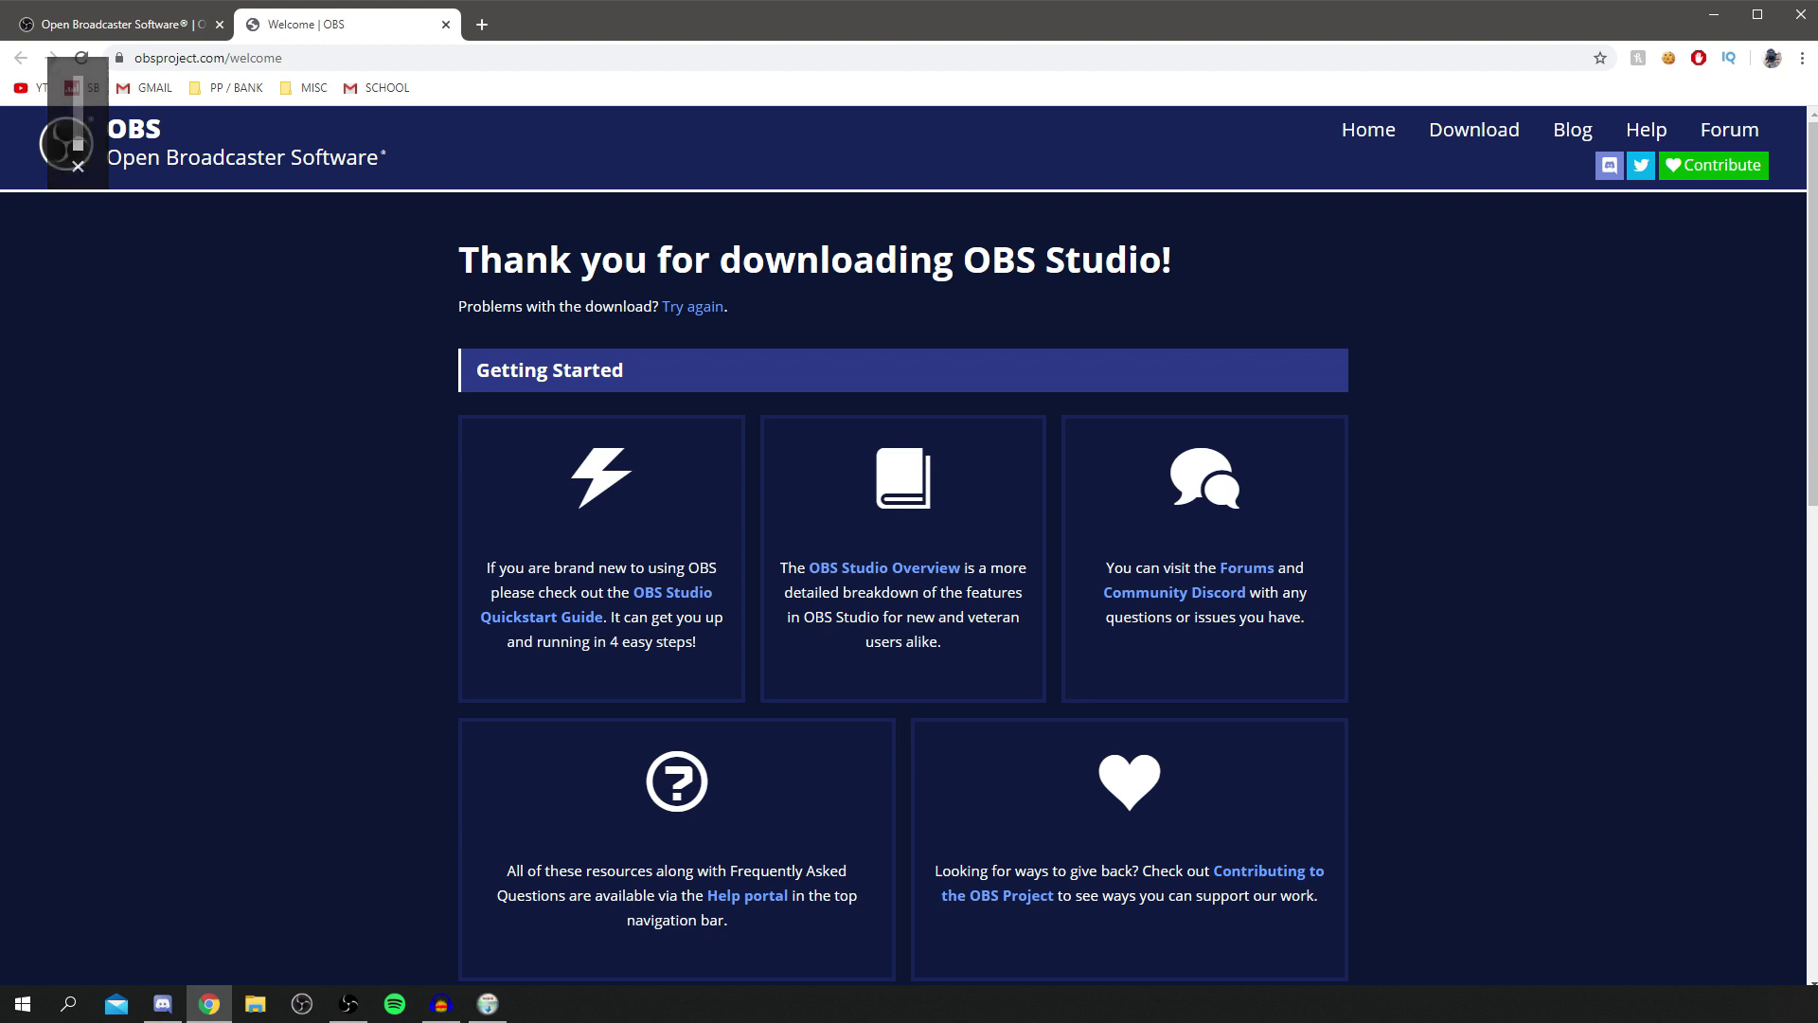
{"action": "left_click_drag", "start_coordinate": [1077, 321], "coordinate": [742, 362]}
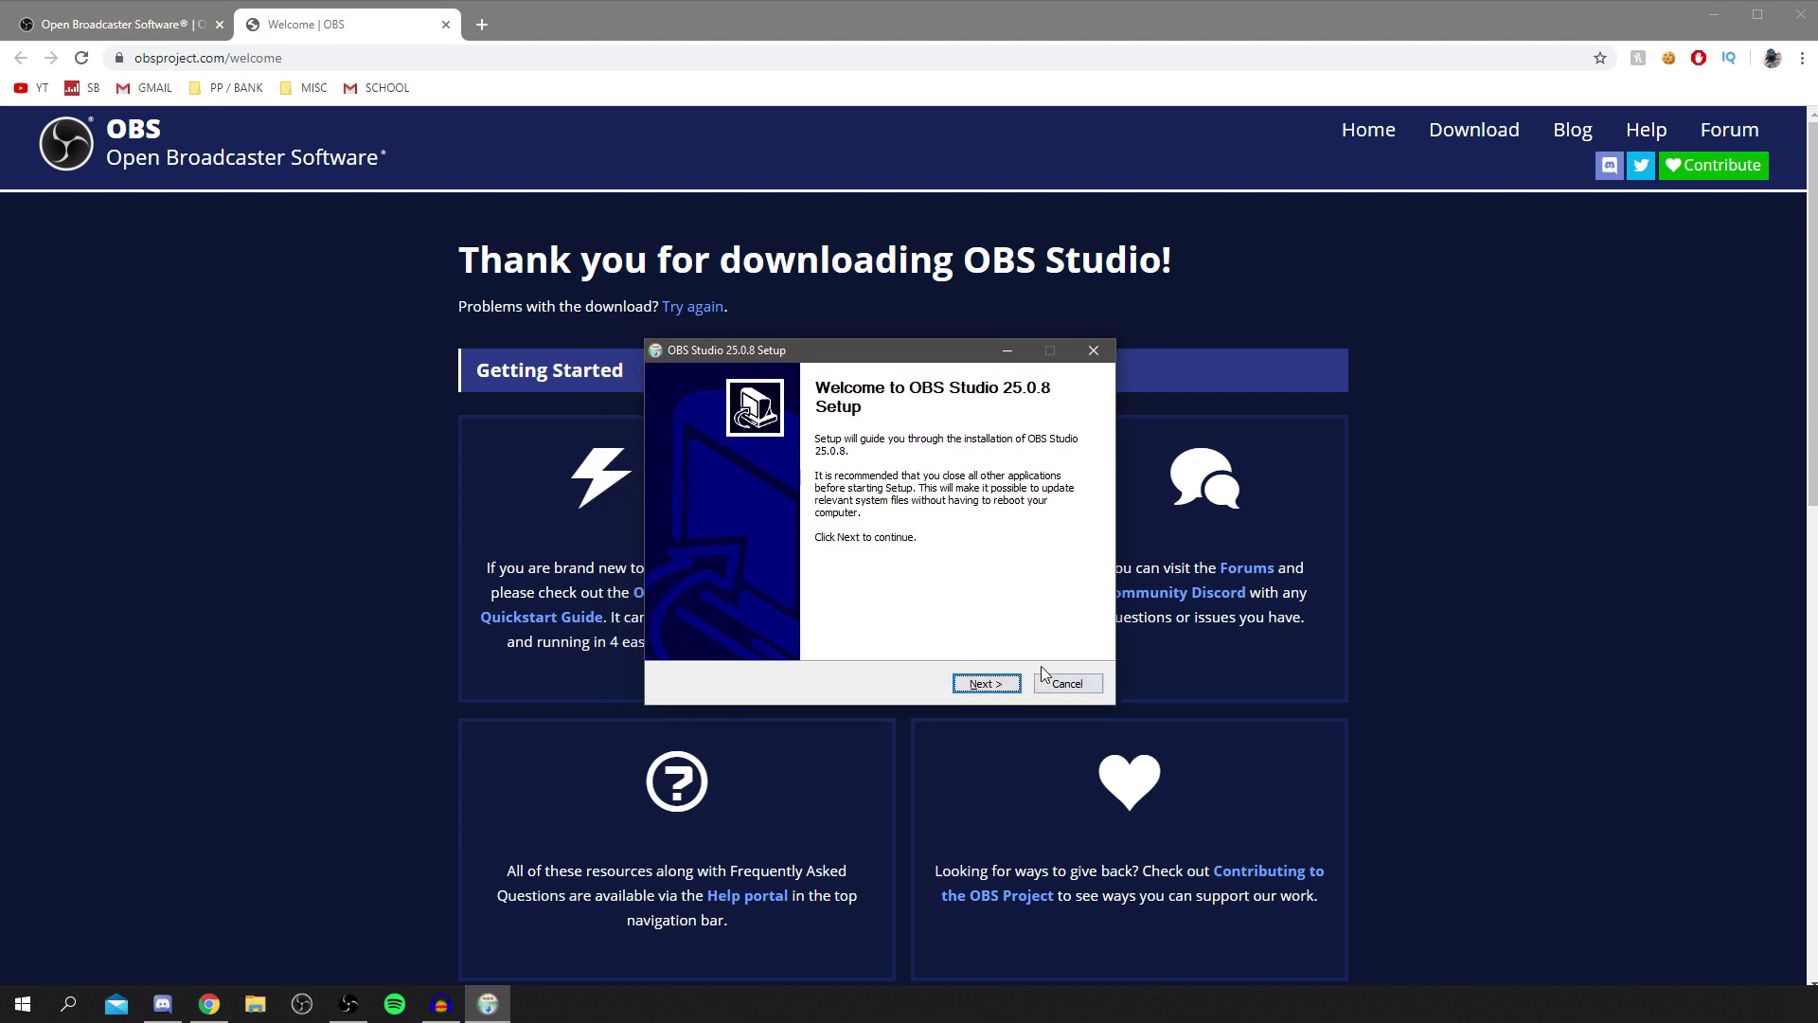
Step: Install OBS Studio 25.0.8 in the default destination folder and launch it on finishing setup
{"action": "left_click", "coordinate": [985, 683]}
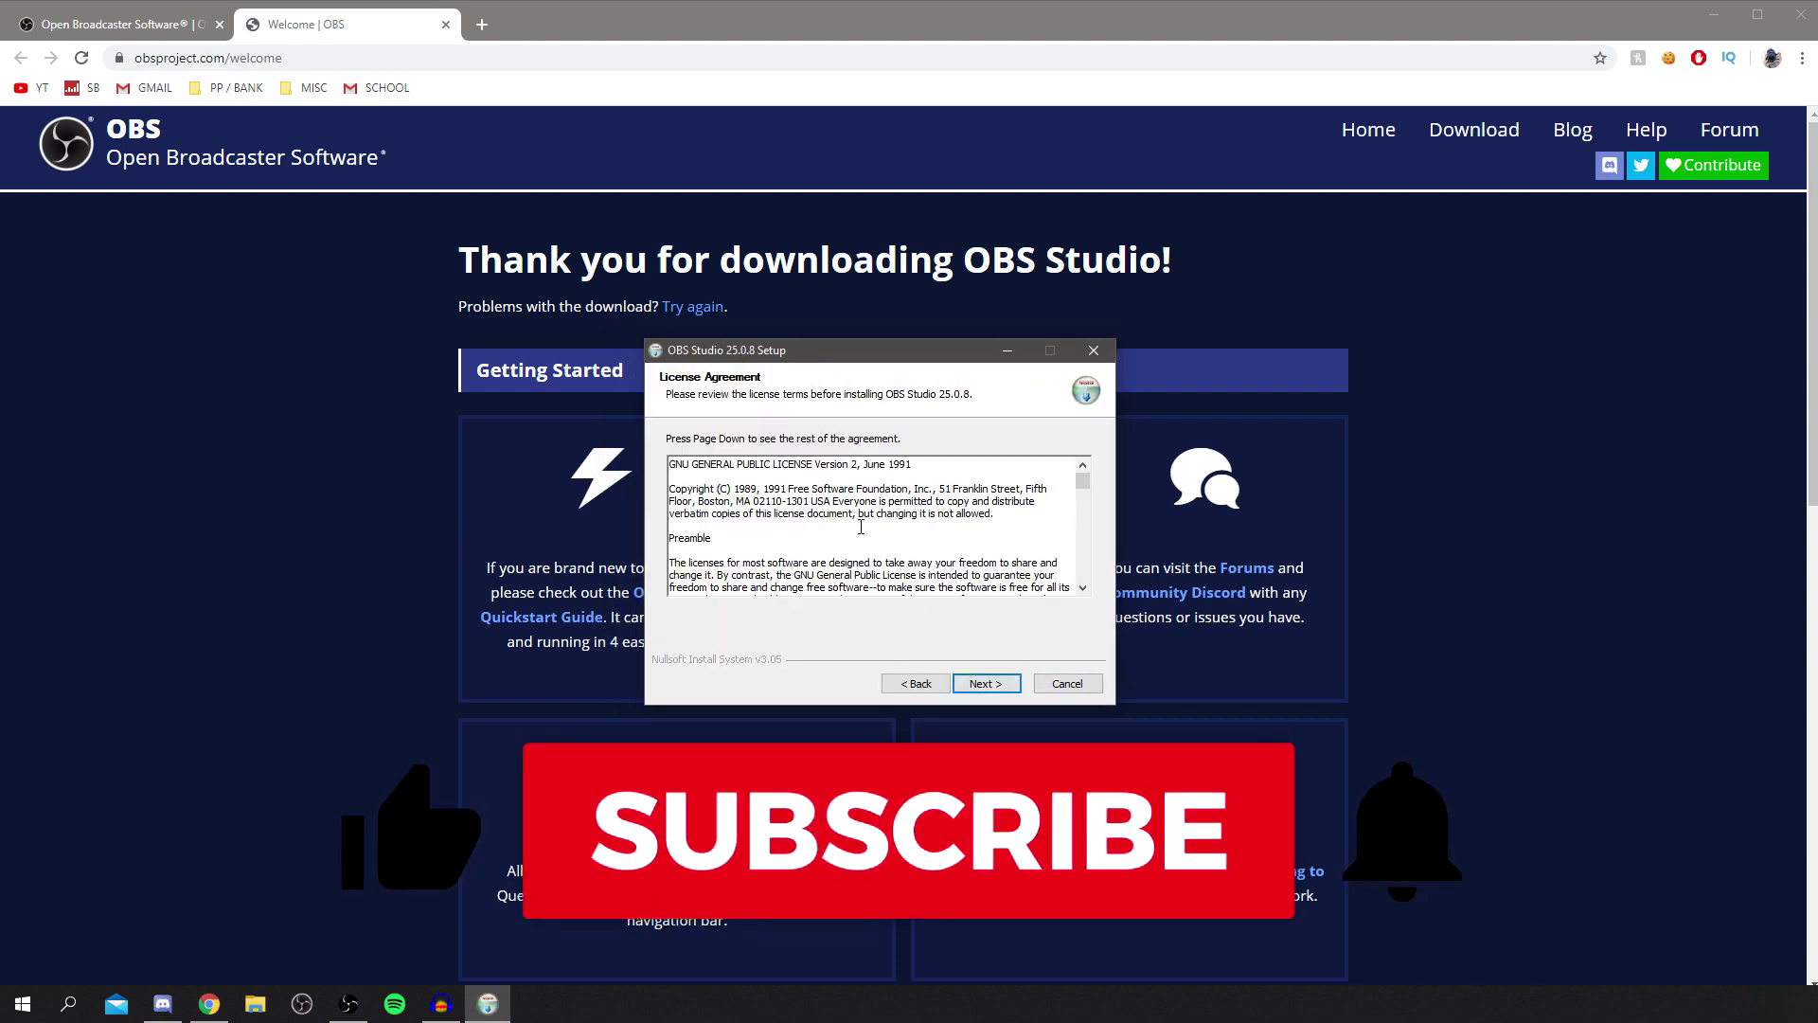
{"action": "left_click", "coordinate": [986, 683]}
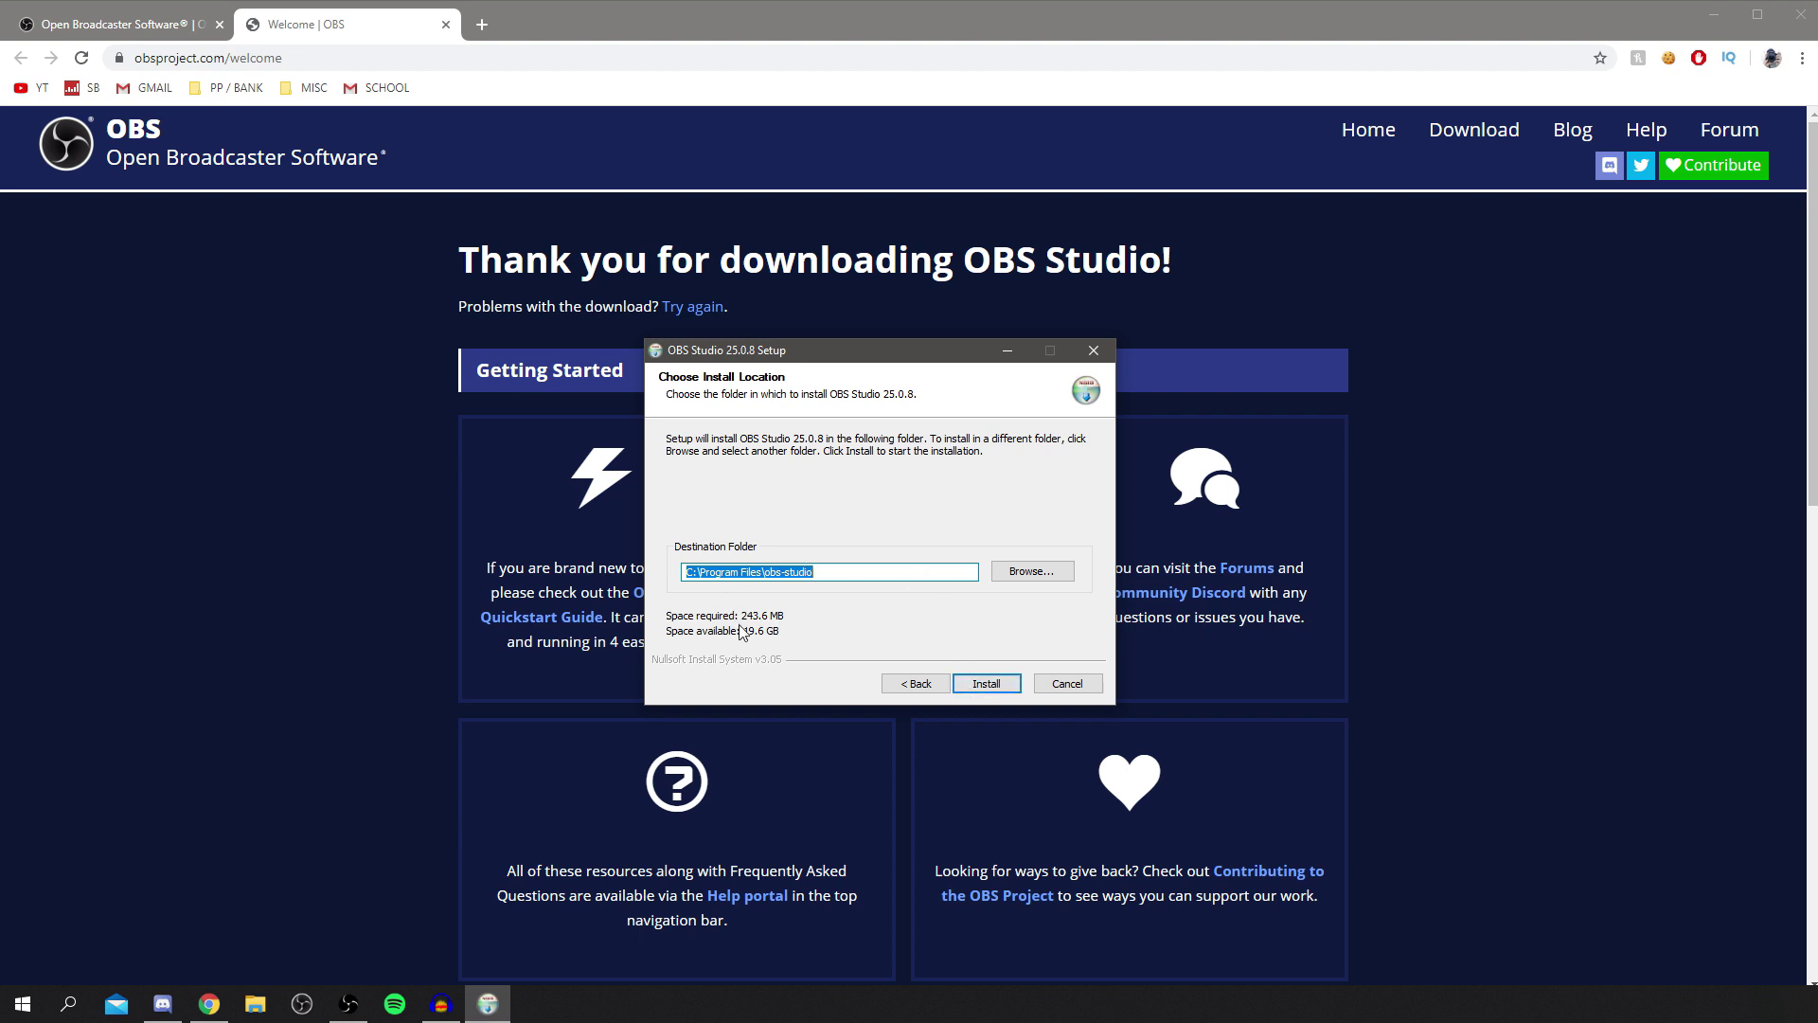
{"action": "left_click", "coordinate": [989, 685]}
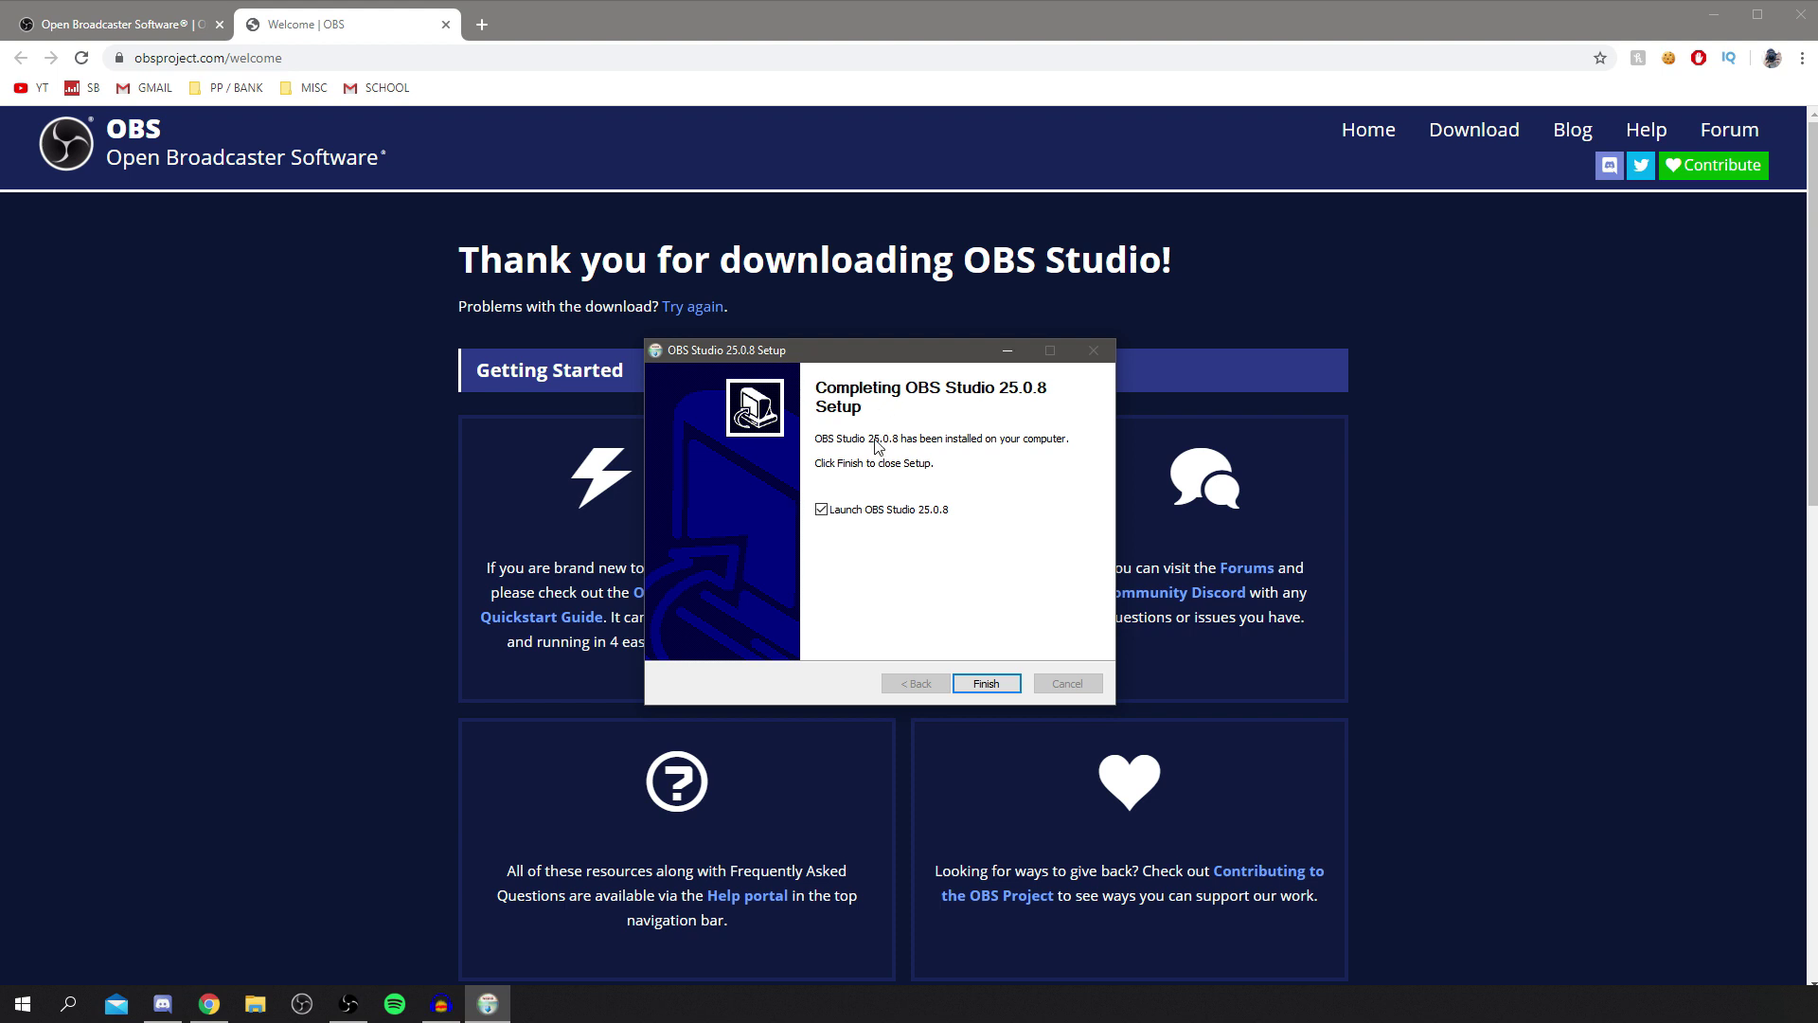
{"action": "left_click", "coordinate": [989, 681]}
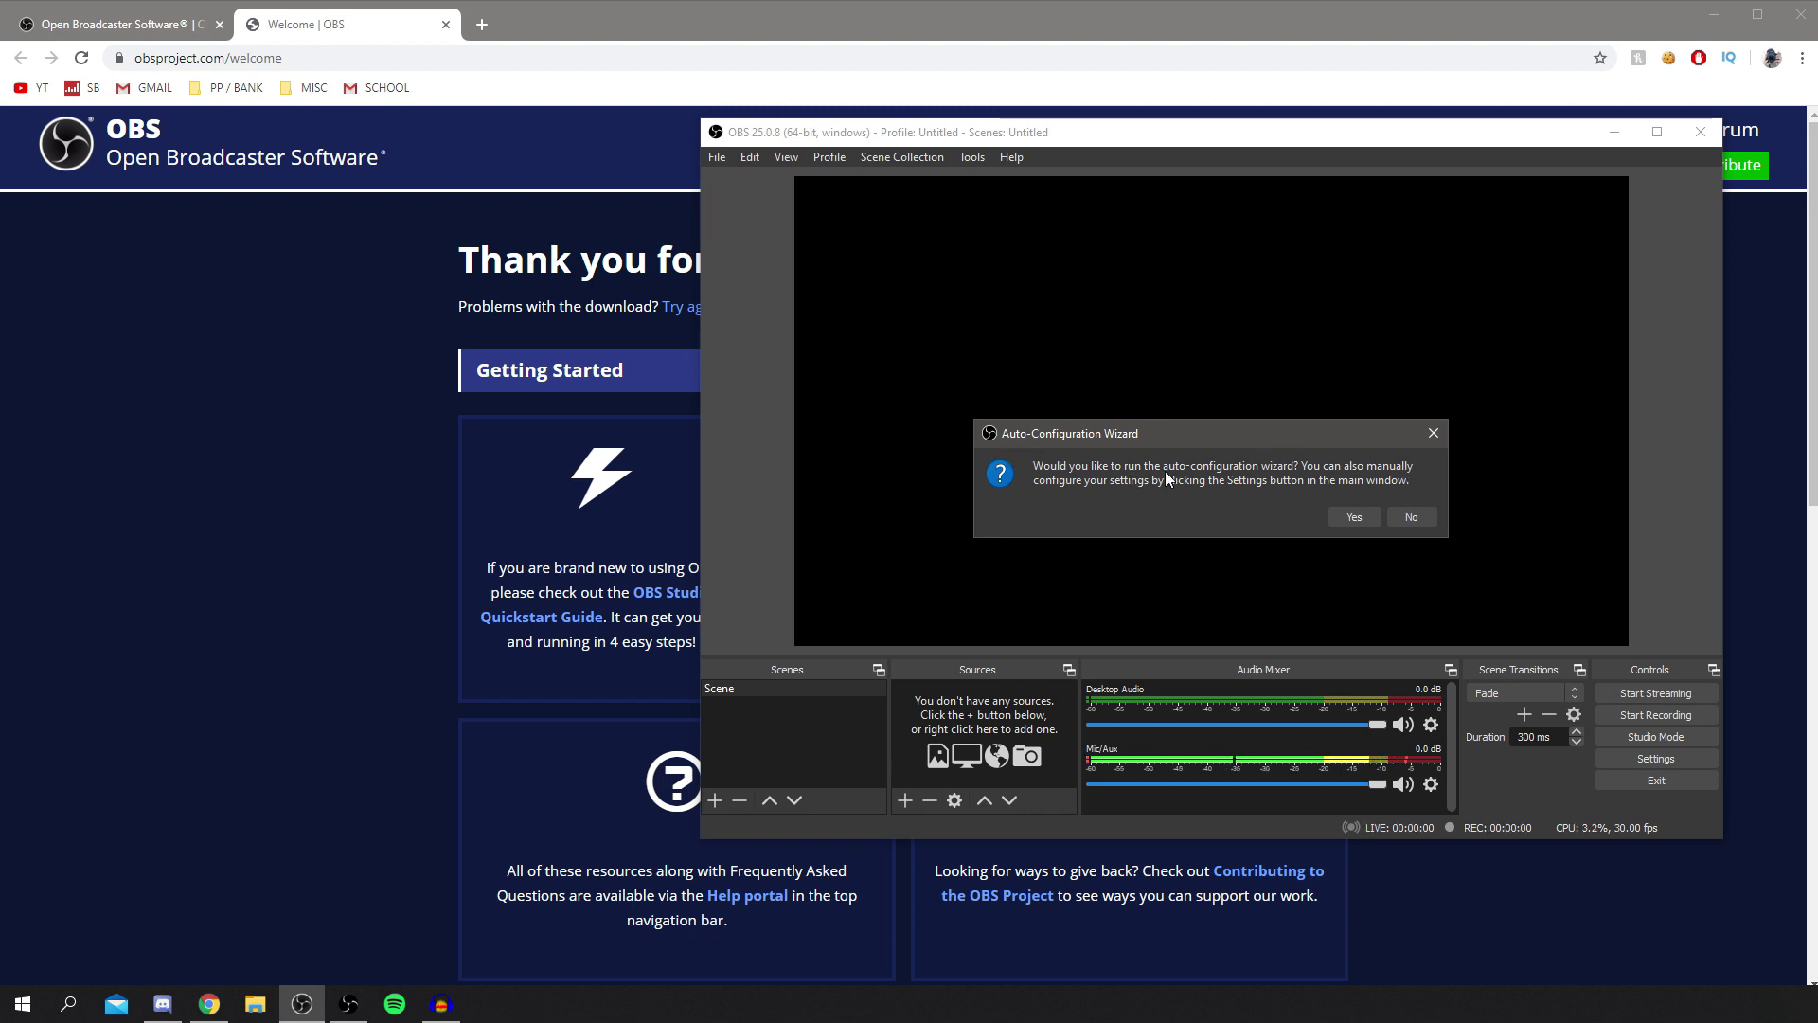
Step: Decline the auto-configuration wizard and enlarge the OBS window to fill the screen
{"action": "left_click", "coordinate": [1416, 517]}
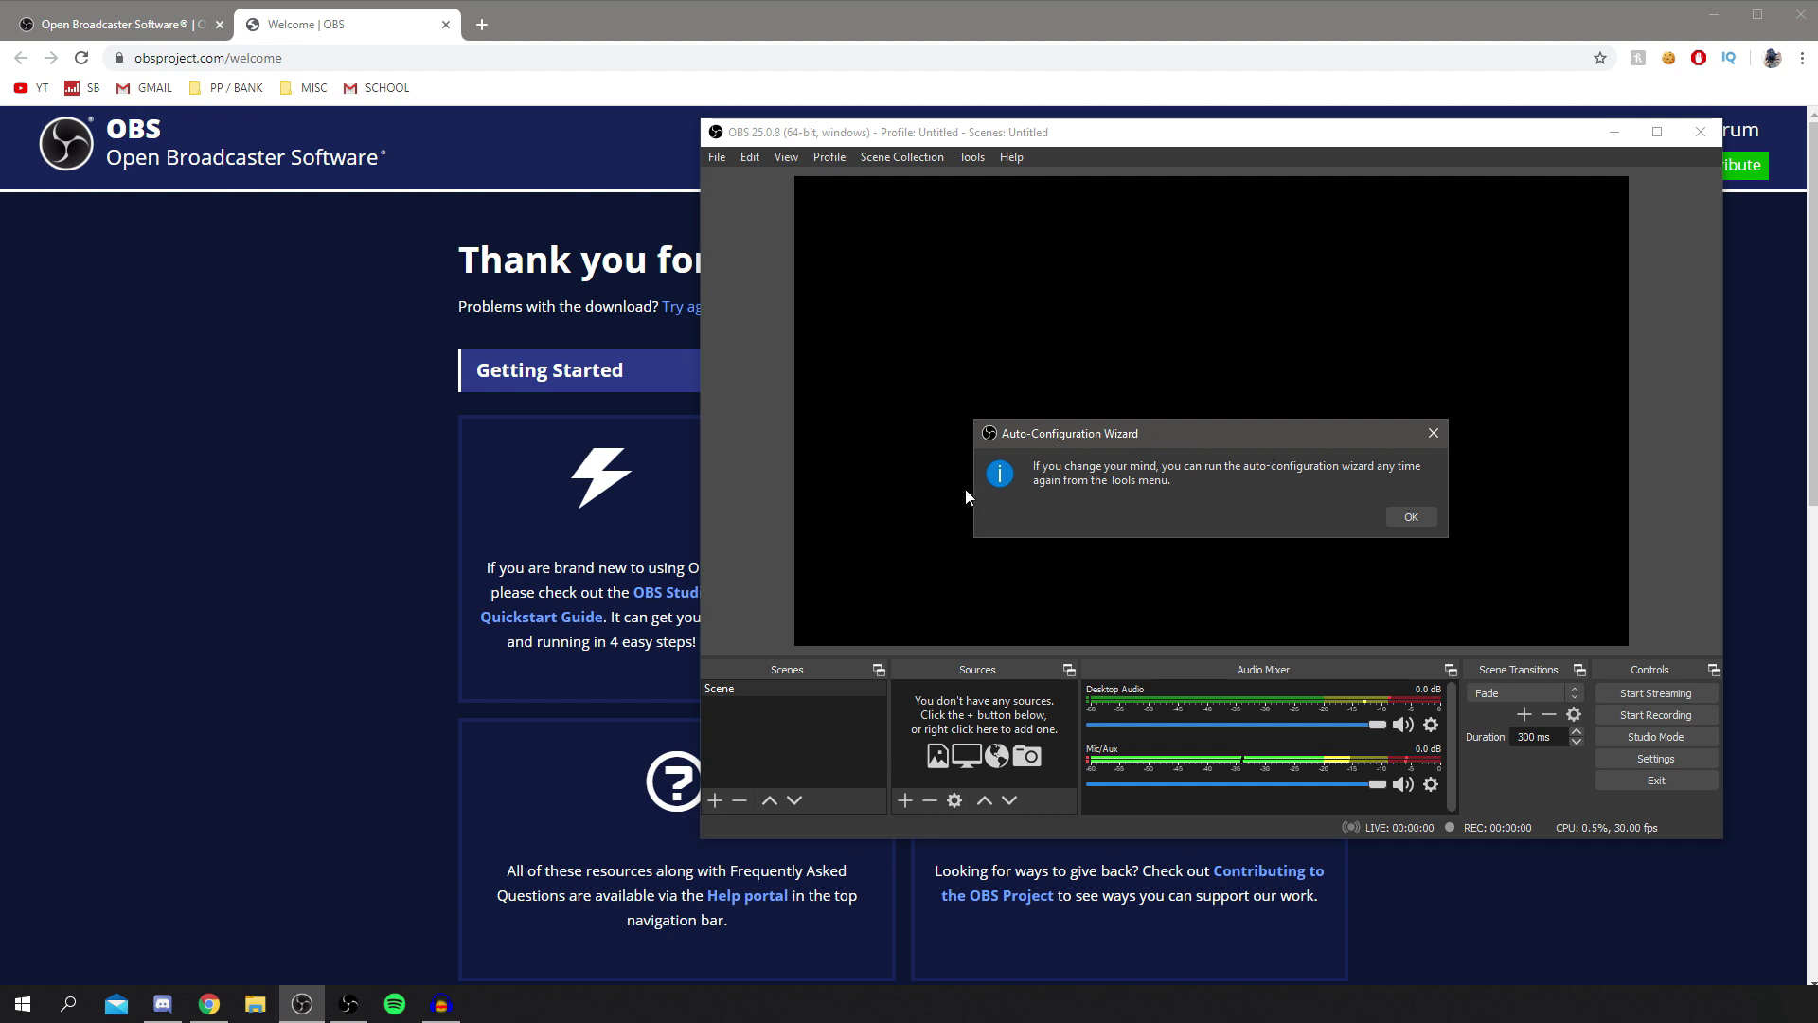
{"action": "left_click", "coordinate": [1400, 519]}
{"action": "left_click_drag", "start_coordinate": [1193, 133], "coordinate": [486, 16]}
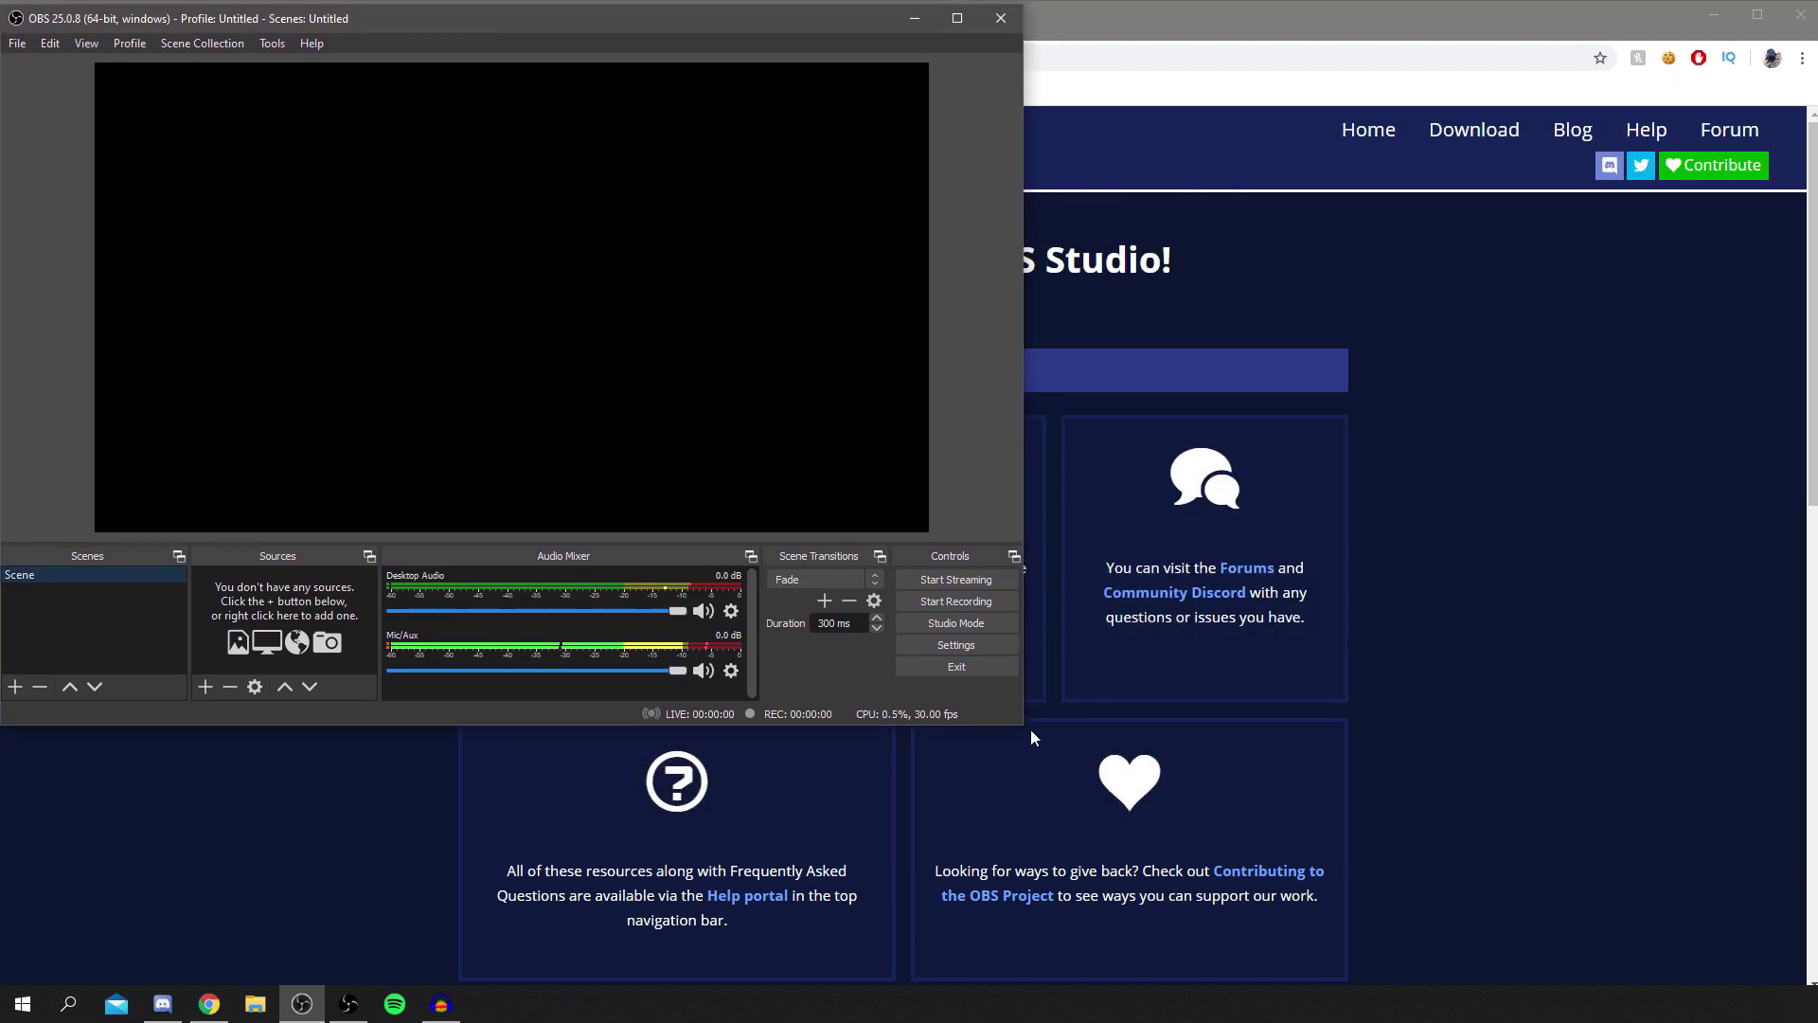
{"action": "left_click_drag", "start_coordinate": [1023, 726], "coordinate": [1799, 981]}
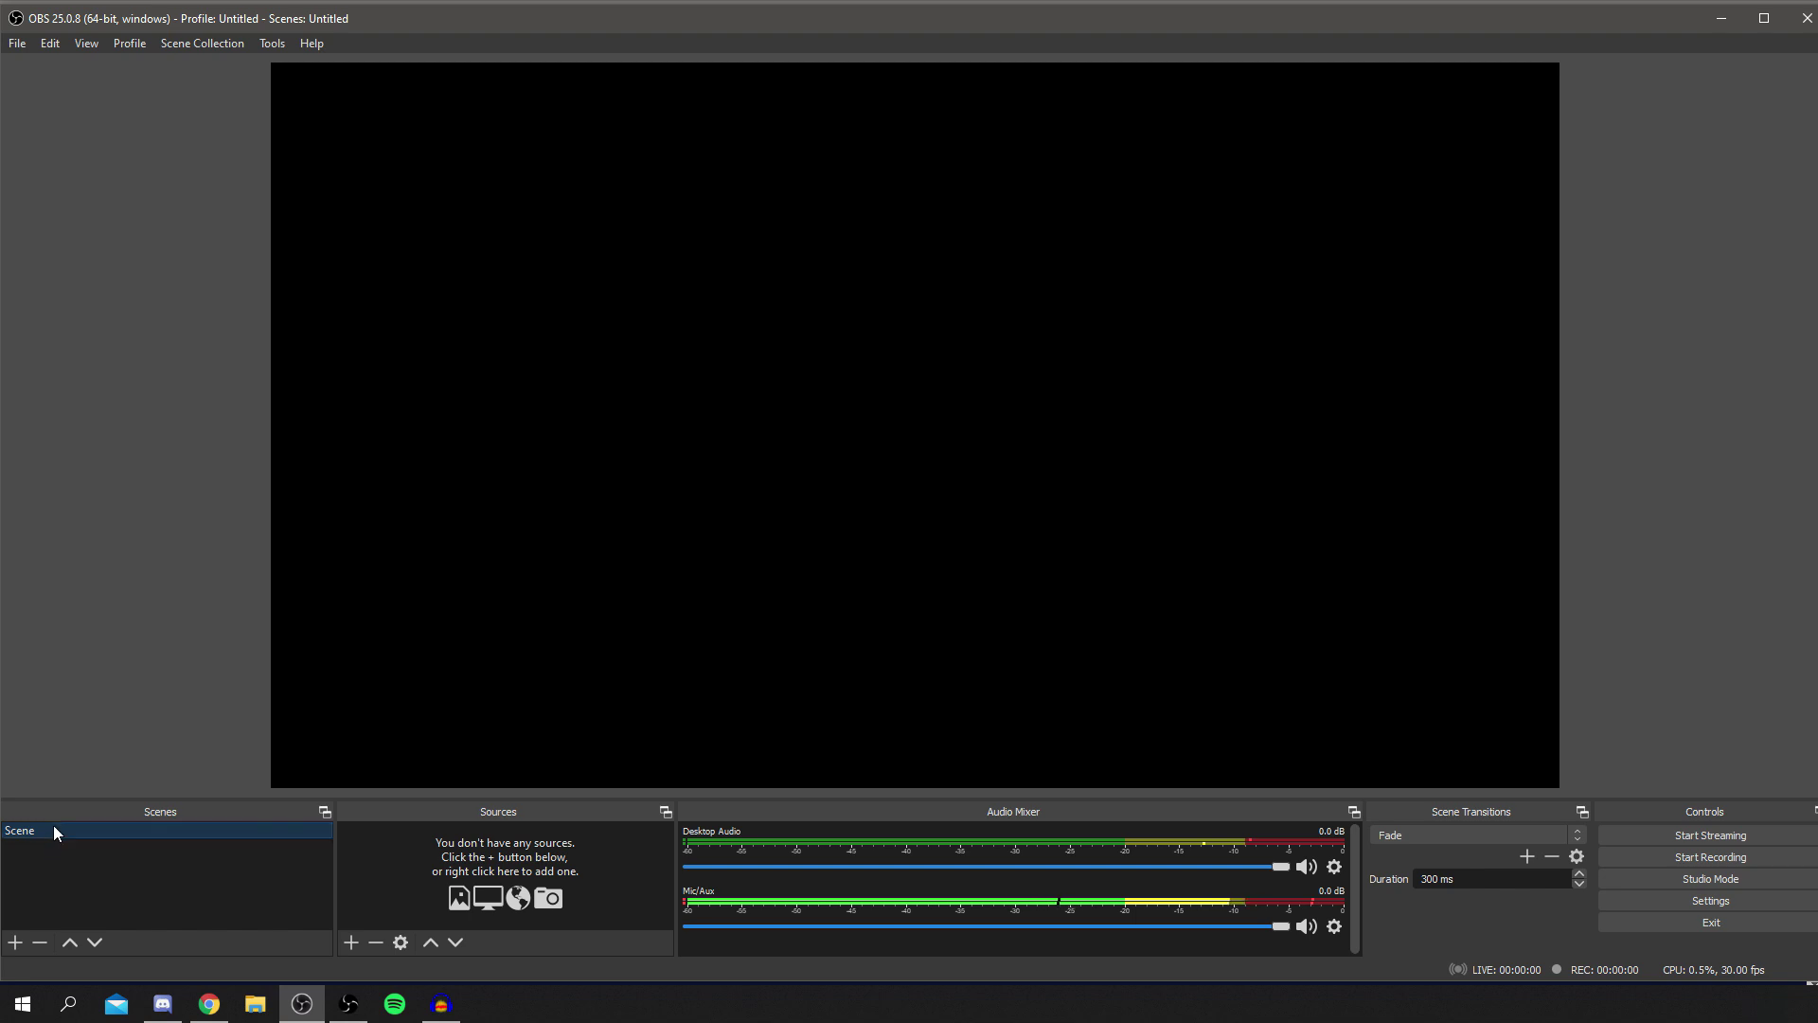
Step: Rename the default scene as Recording
{"action": "right_click", "coordinate": [27, 831]}
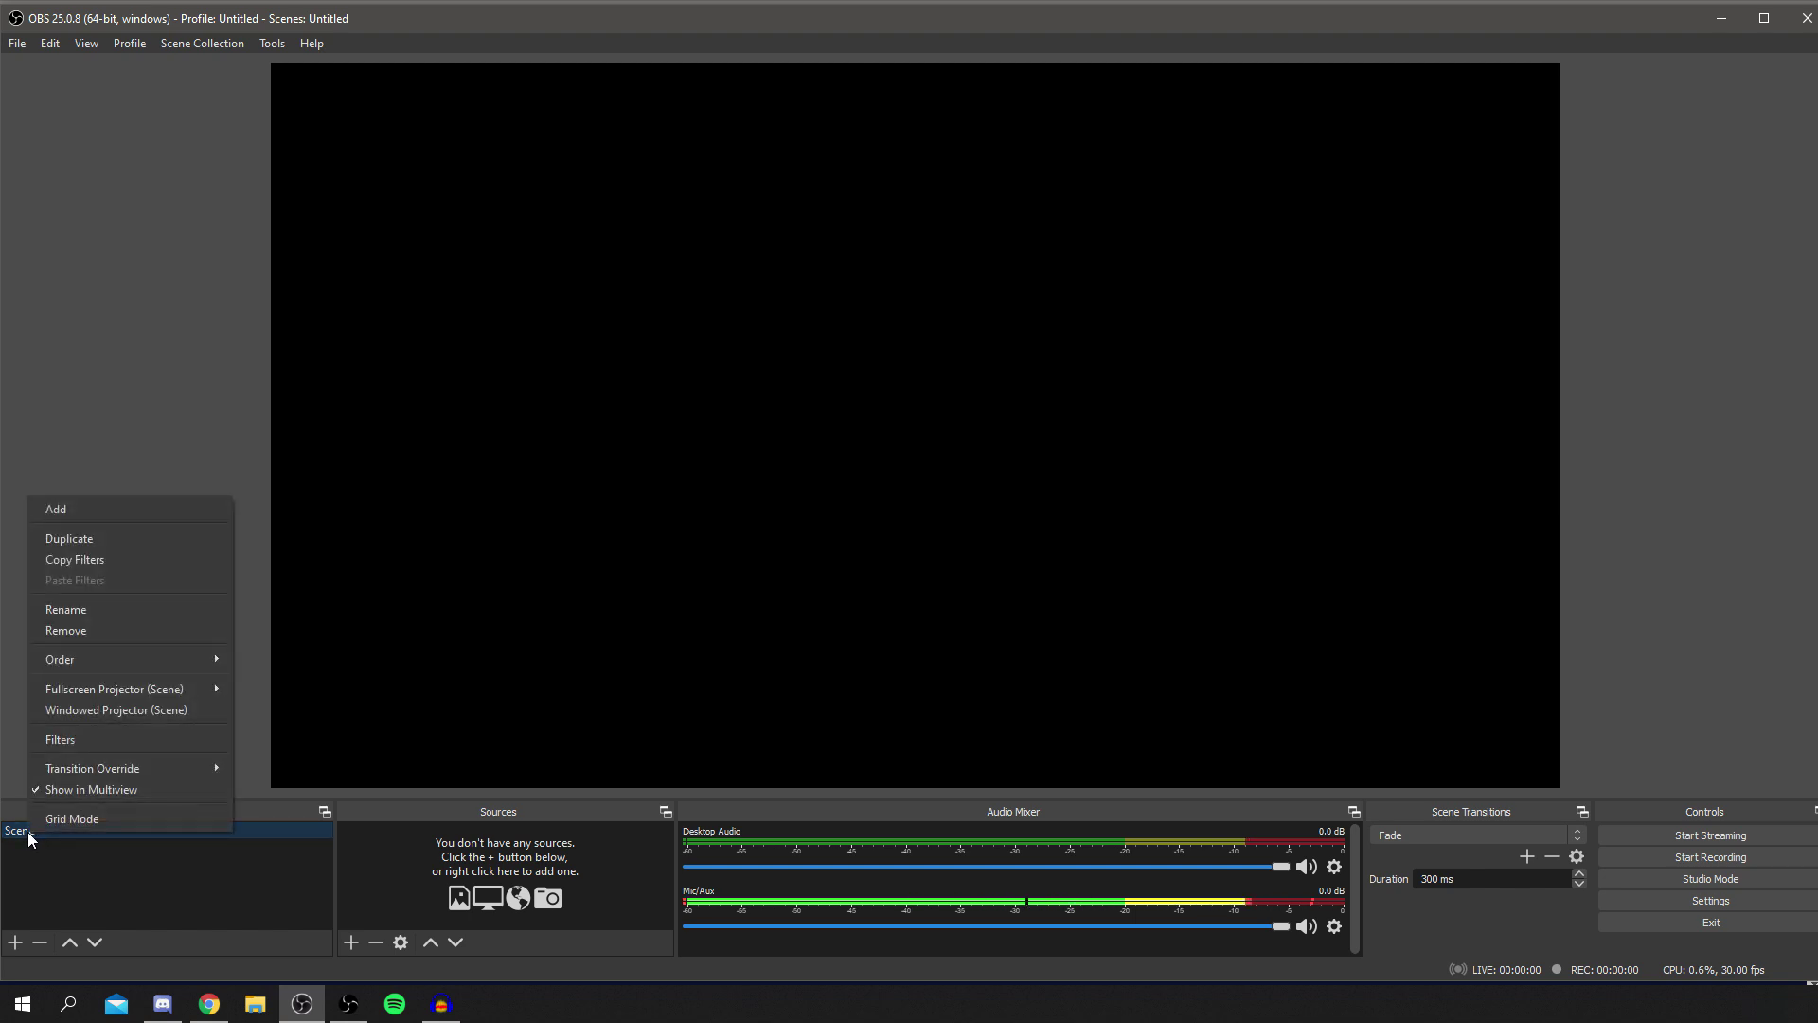
{"action": "left_click", "coordinate": [89, 614]}
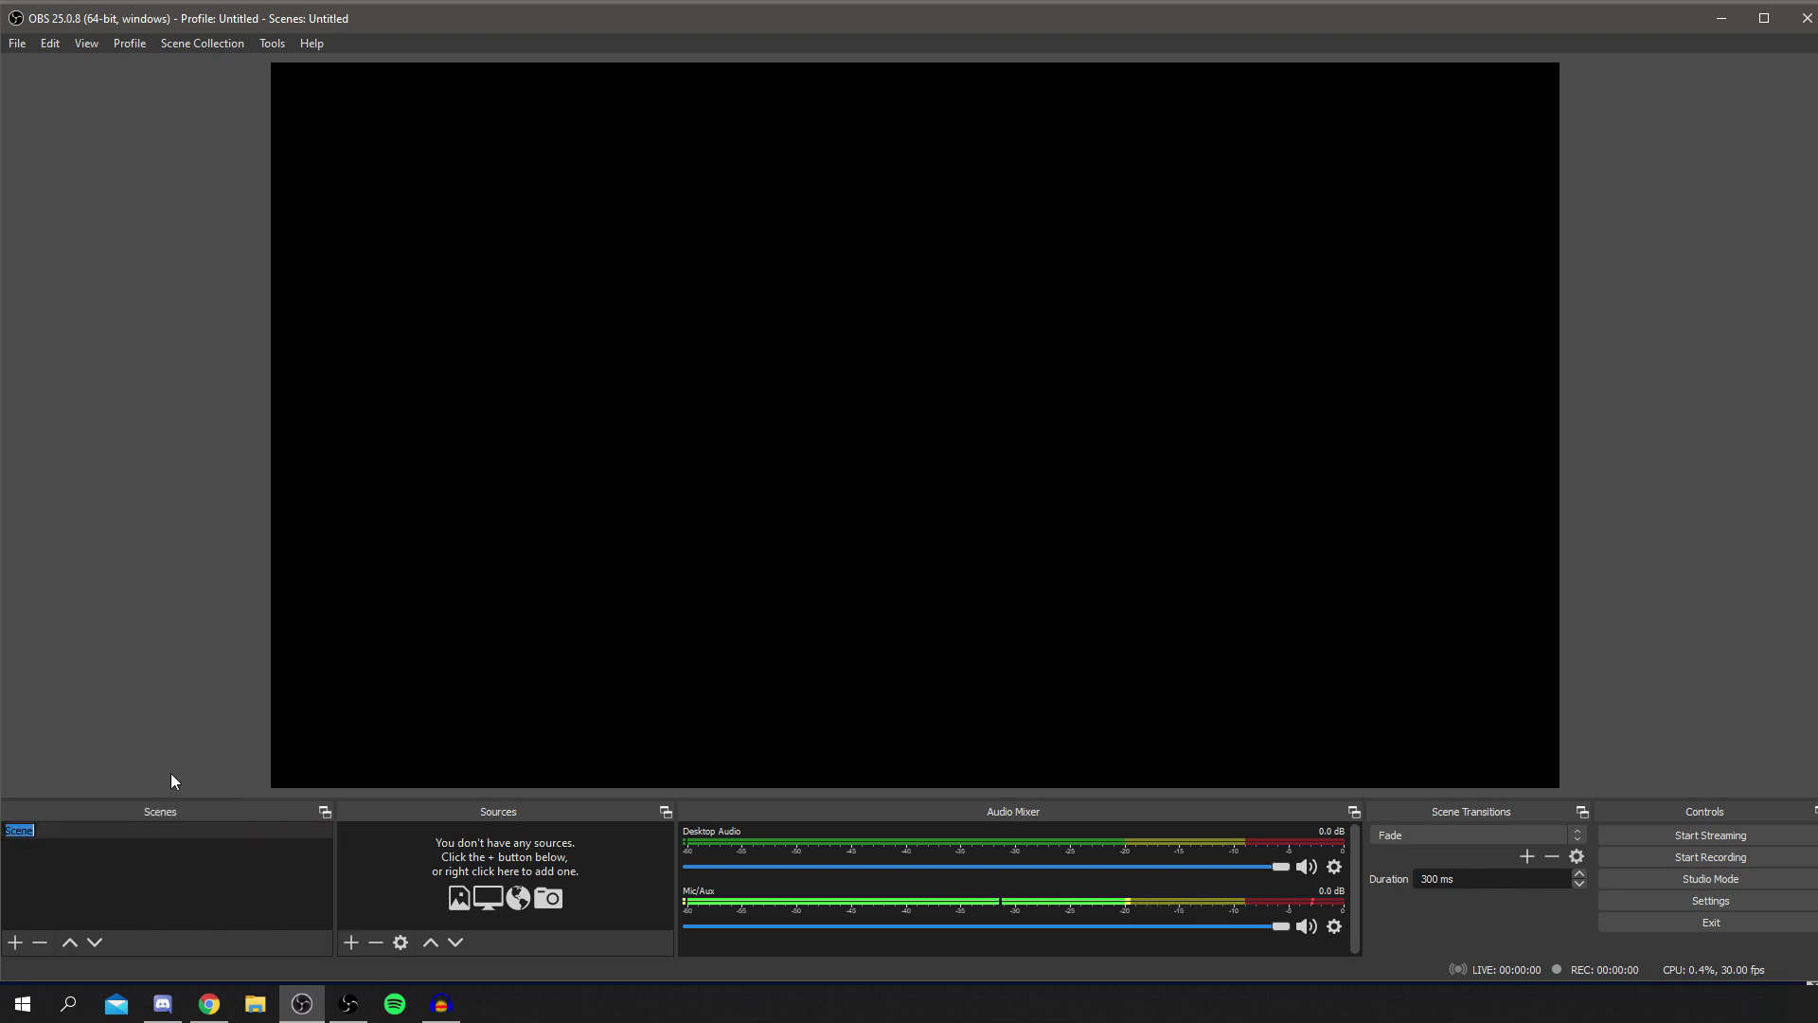
{"action": "type", "text": "Recording"}
{"action": "key", "text": "Return"}
Step: Open the settings, check the available streaming services, and set the output mode to Advanced
{"action": "left_click", "coordinate": [1729, 899]}
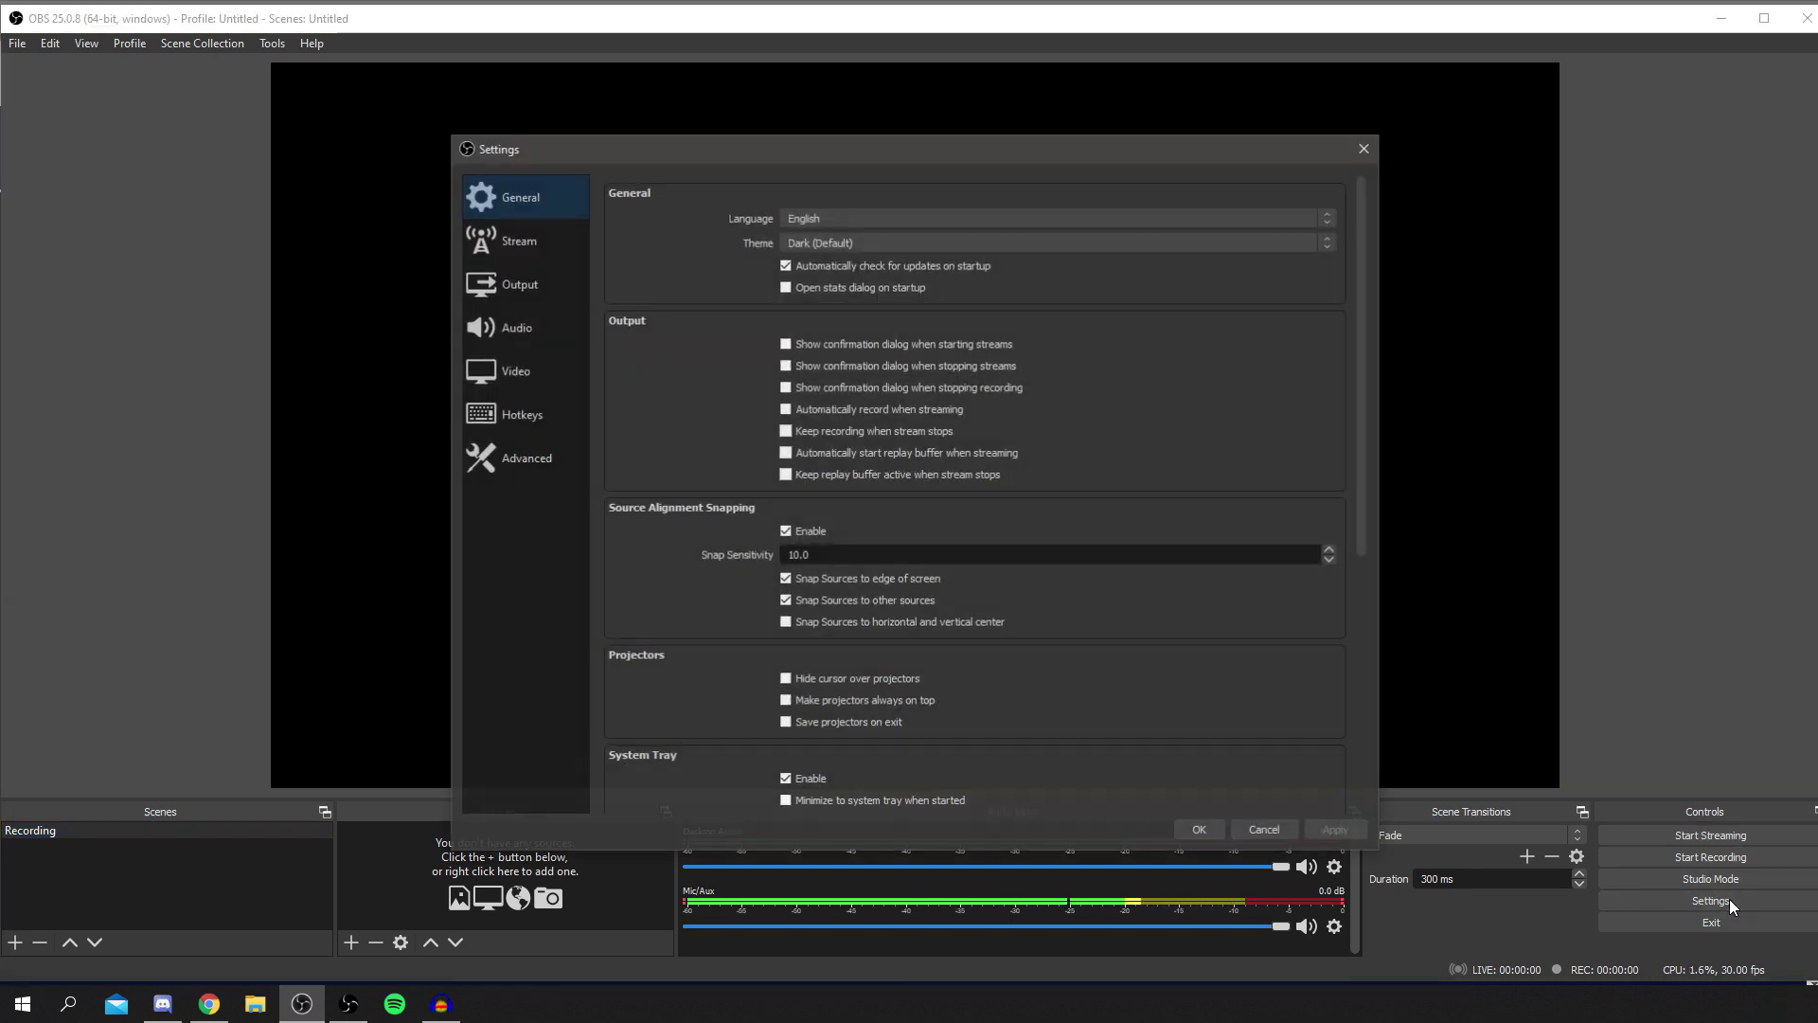
{"action": "left_click_drag", "start_coordinate": [842, 157], "coordinate": [845, 135]}
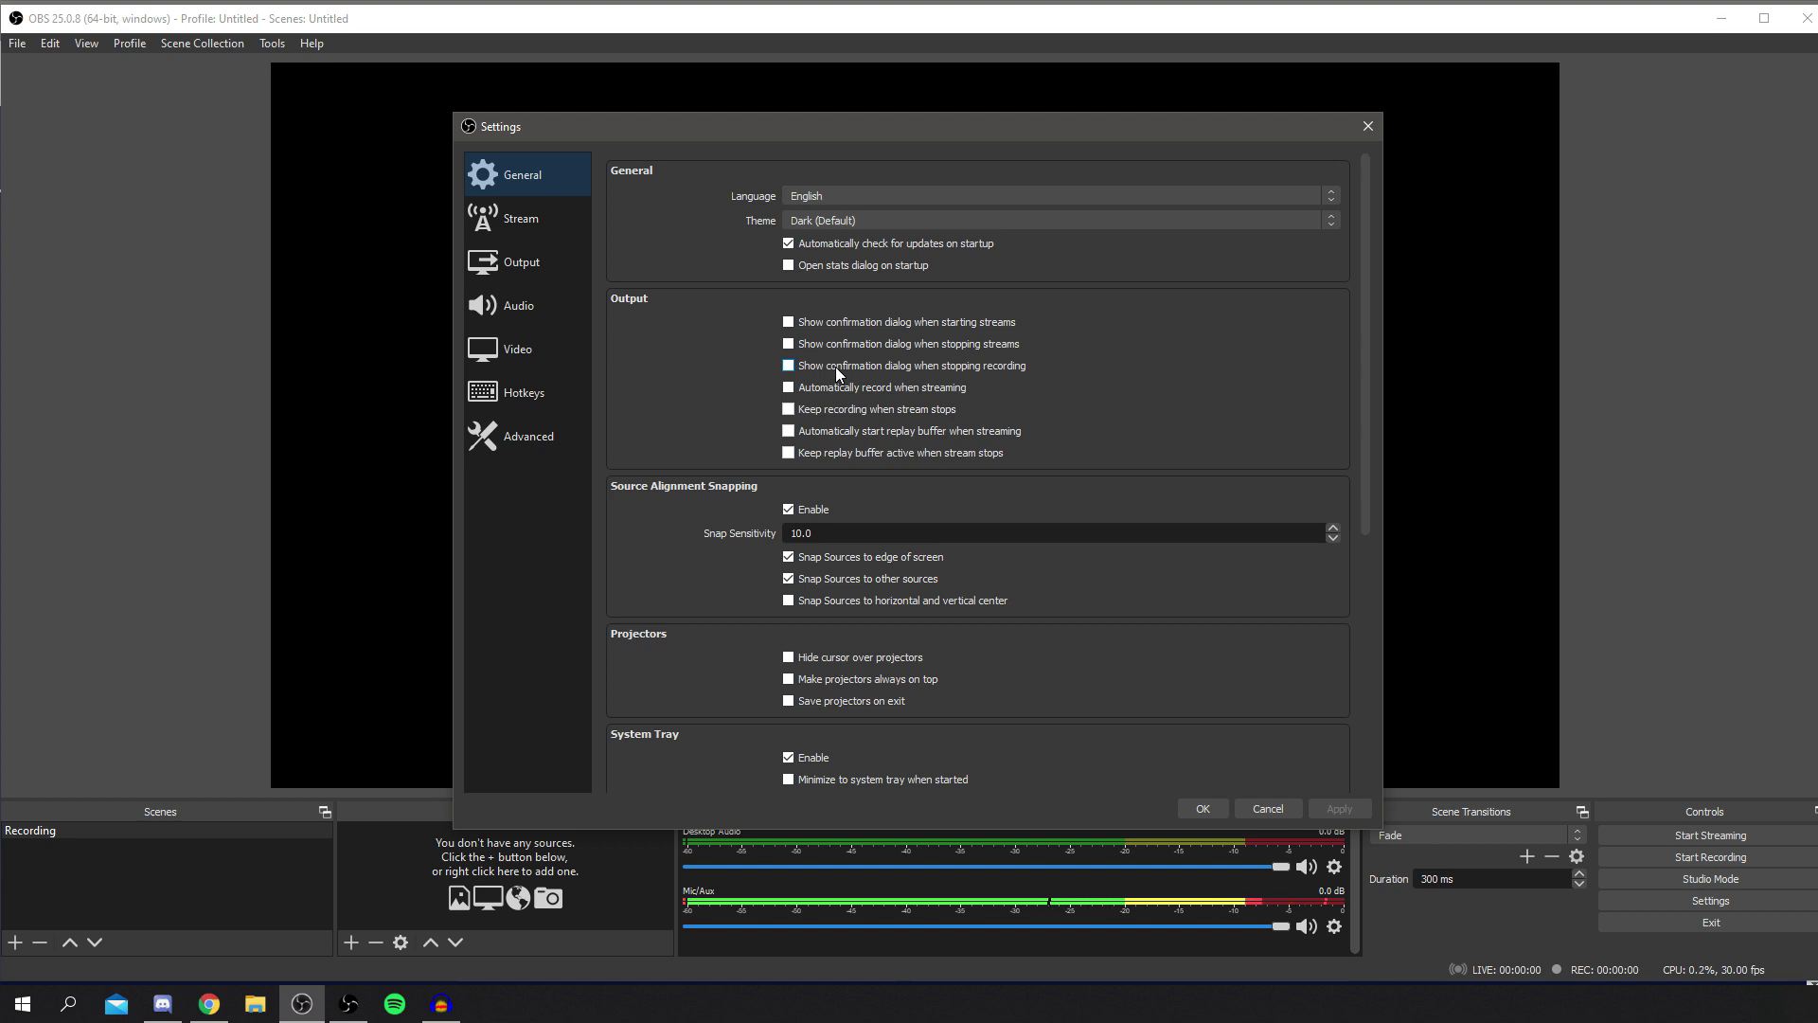
{"action": "left_click", "coordinate": [508, 222]}
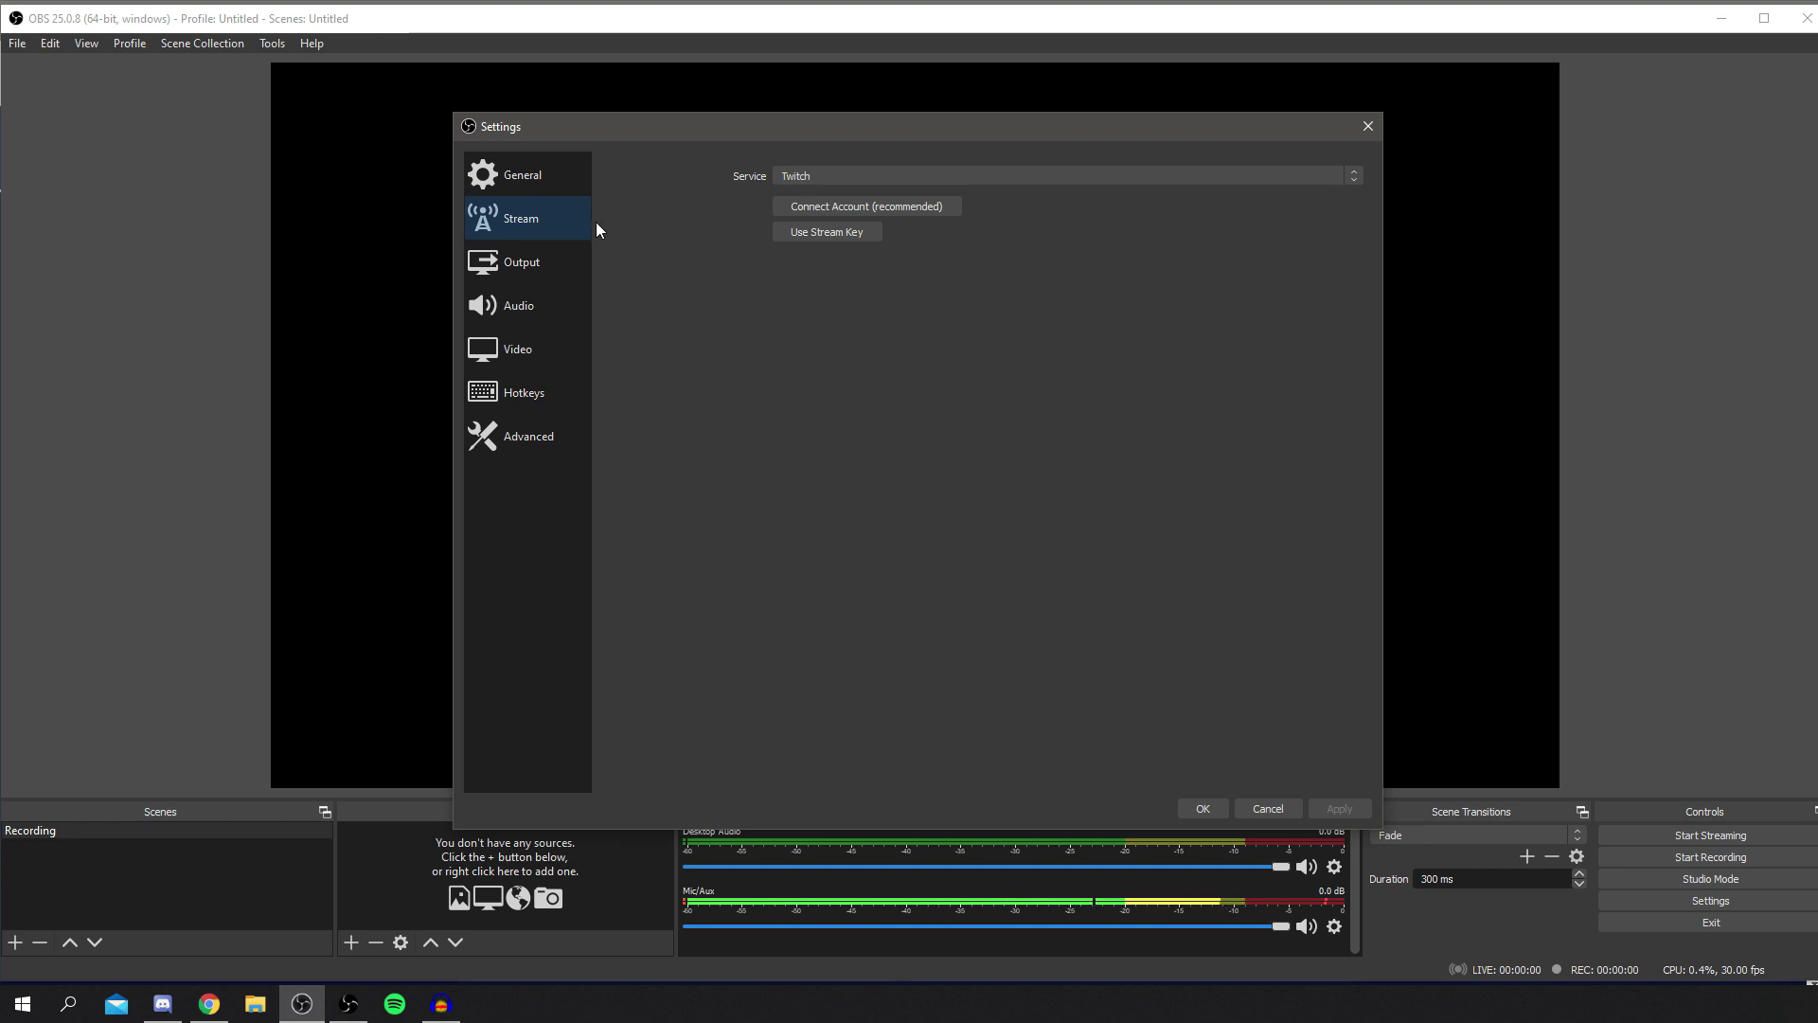
{"action": "left_click", "coordinate": [820, 174]}
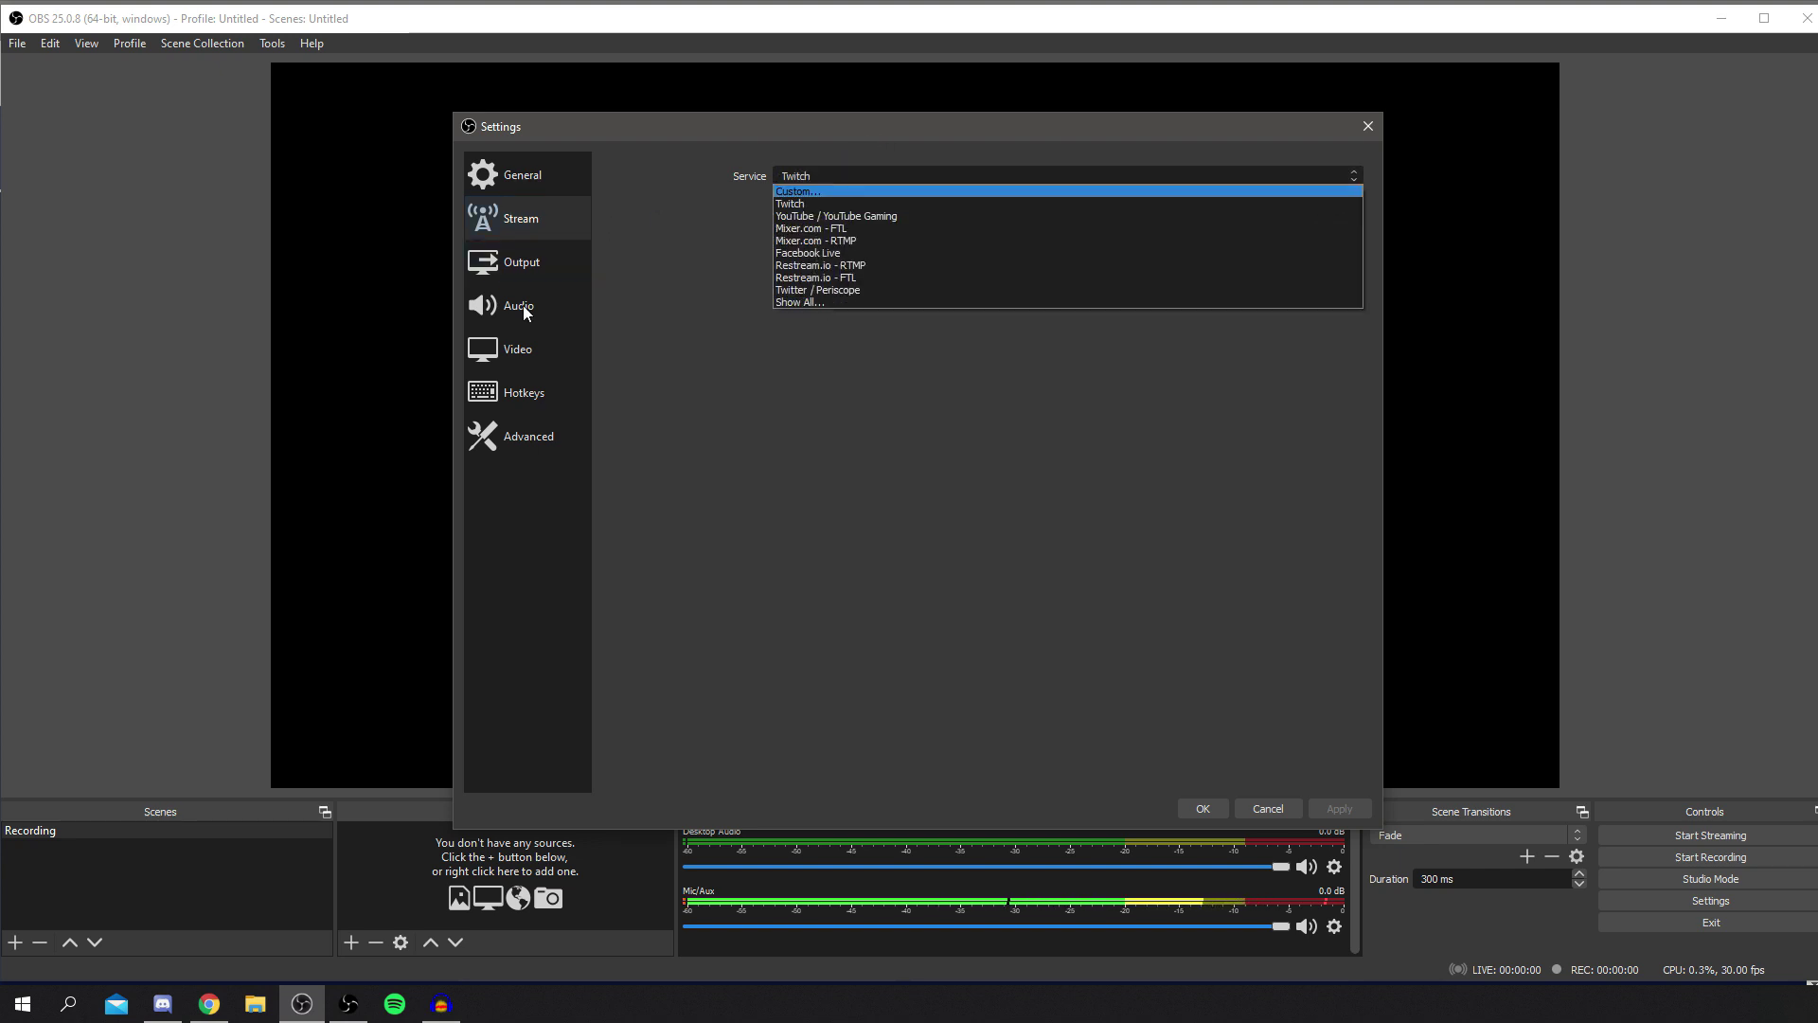
{"action": "left_click", "coordinate": [566, 254]}
{"action": "left_click", "coordinate": [515, 269]}
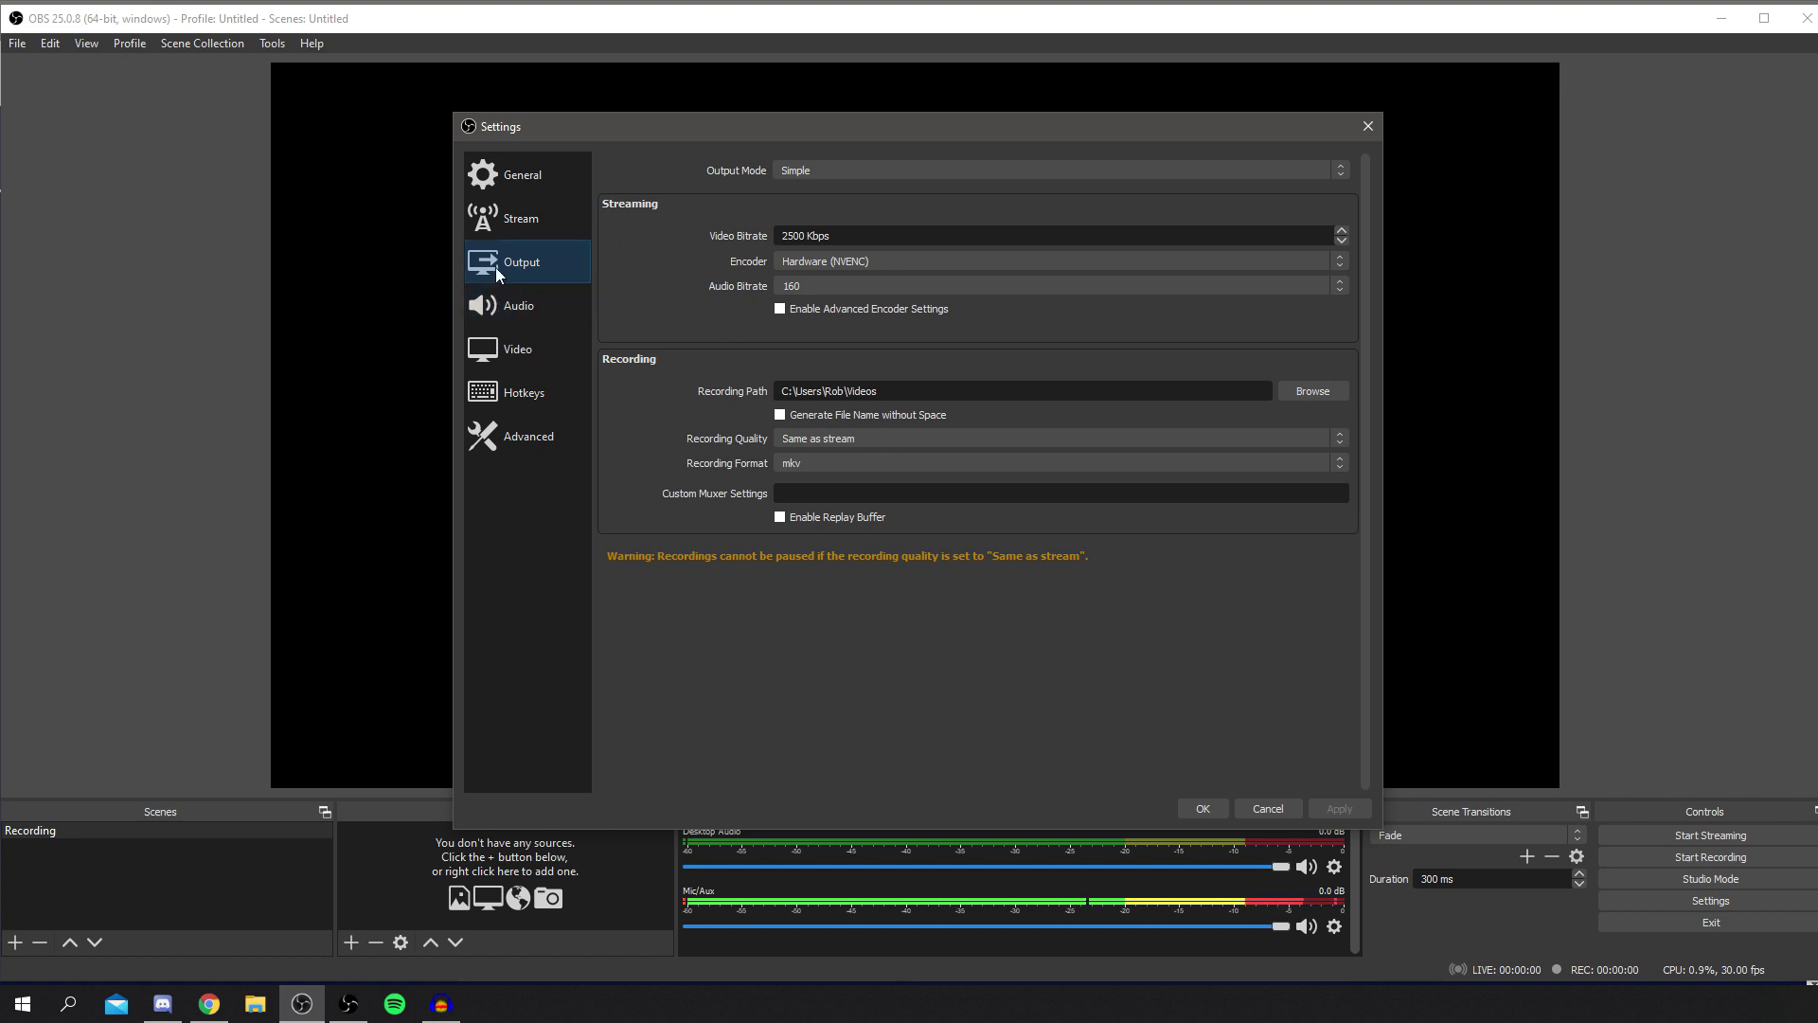
{"action": "left_click", "coordinate": [797, 172]}
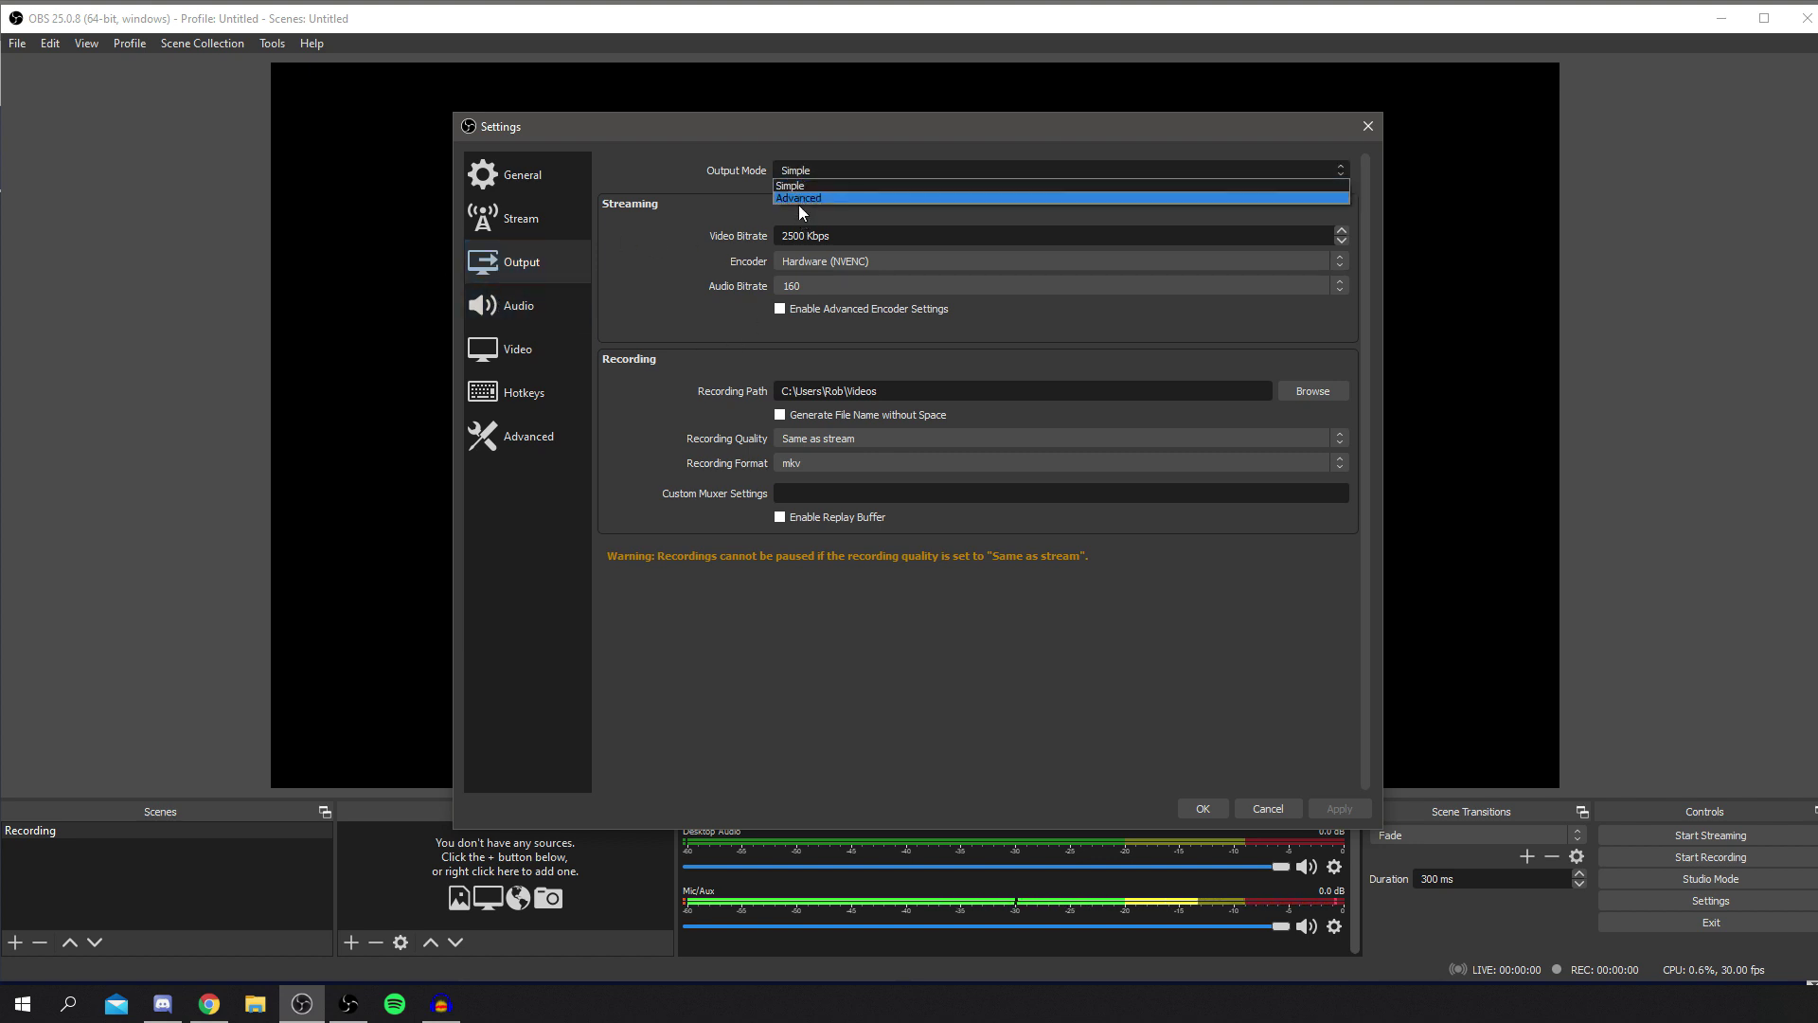
{"action": "left_click", "coordinate": [799, 193]}
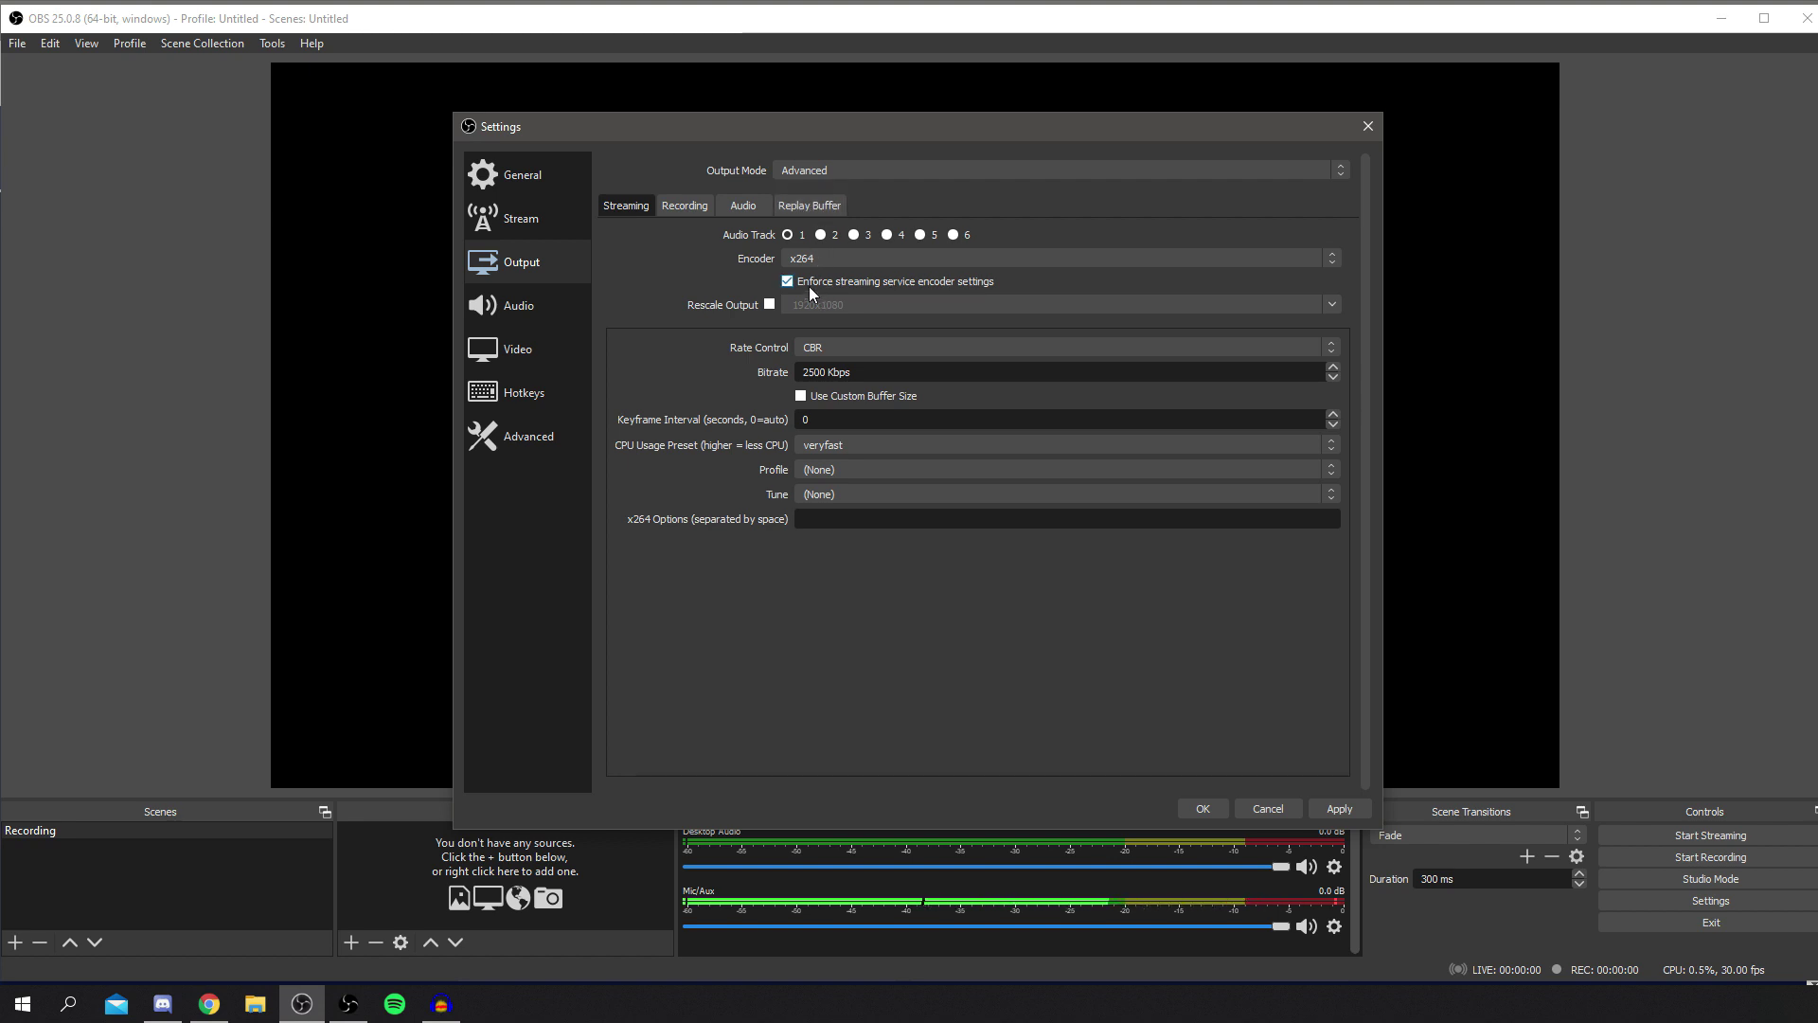
Step: In the recording output settings, keep the Standard type and set the recording format to mp4
{"action": "left_click", "coordinate": [693, 207]}
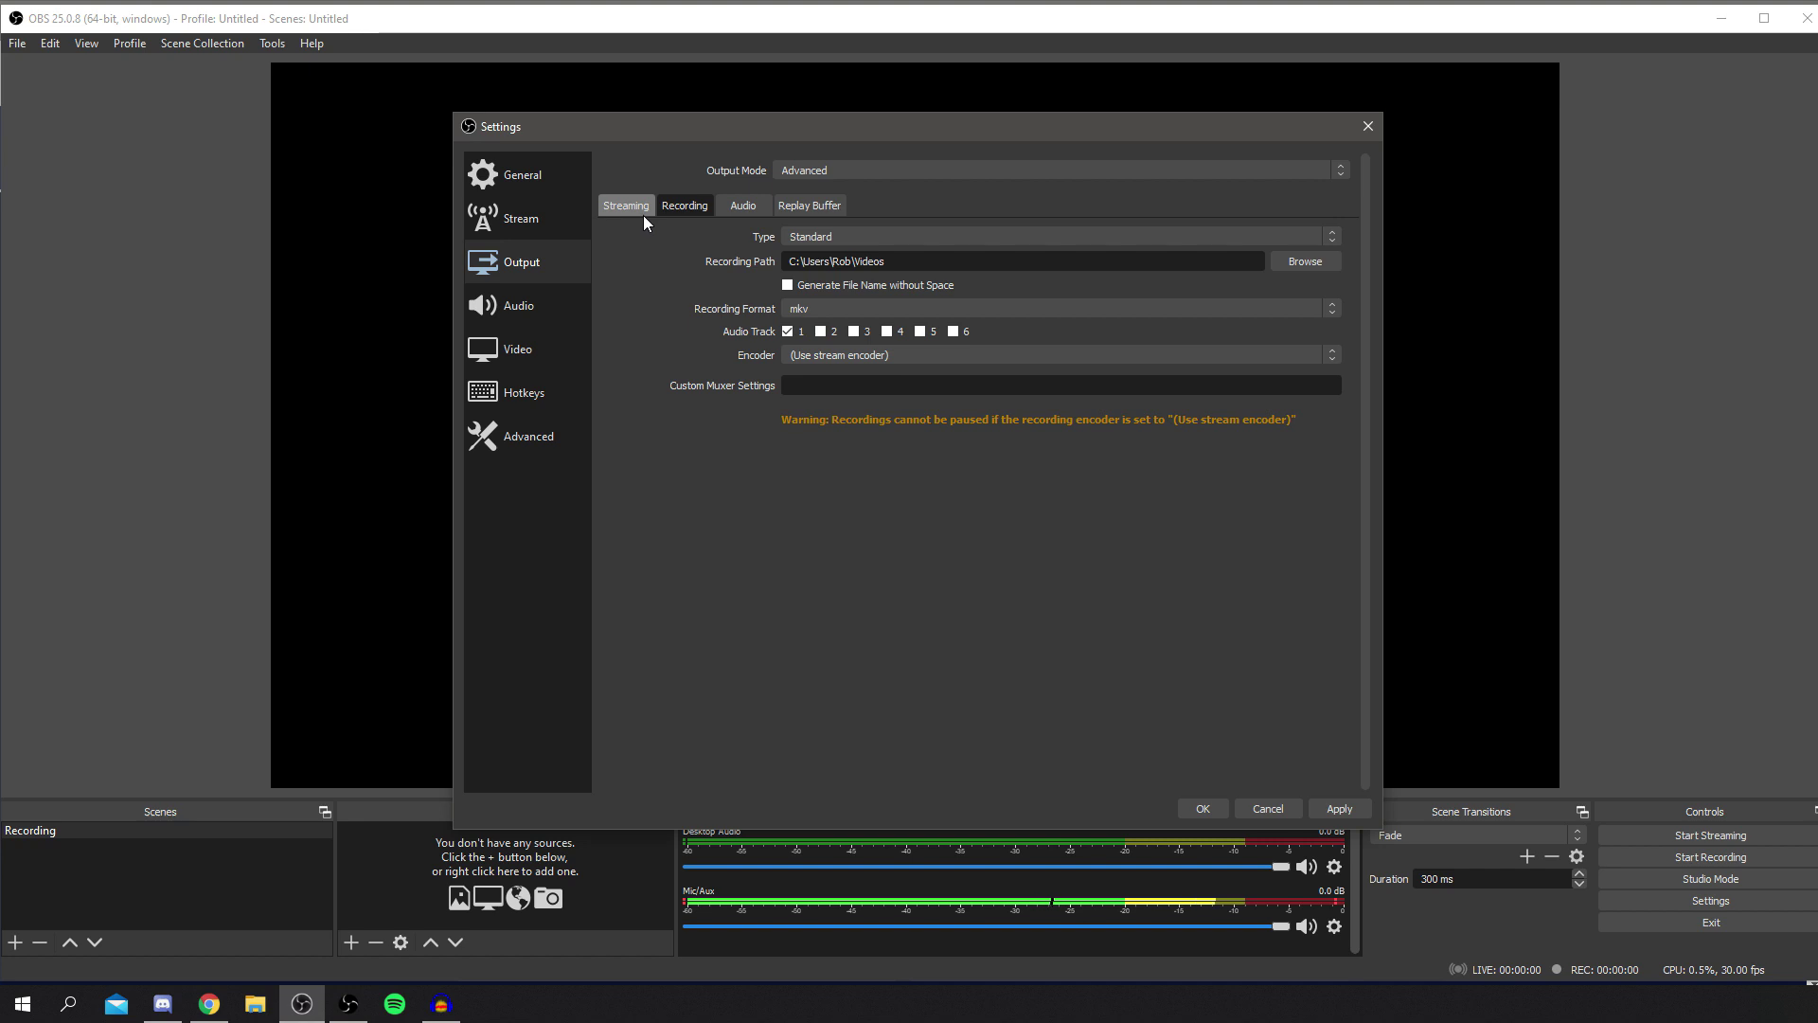
{"action": "left_click", "coordinate": [814, 239]}
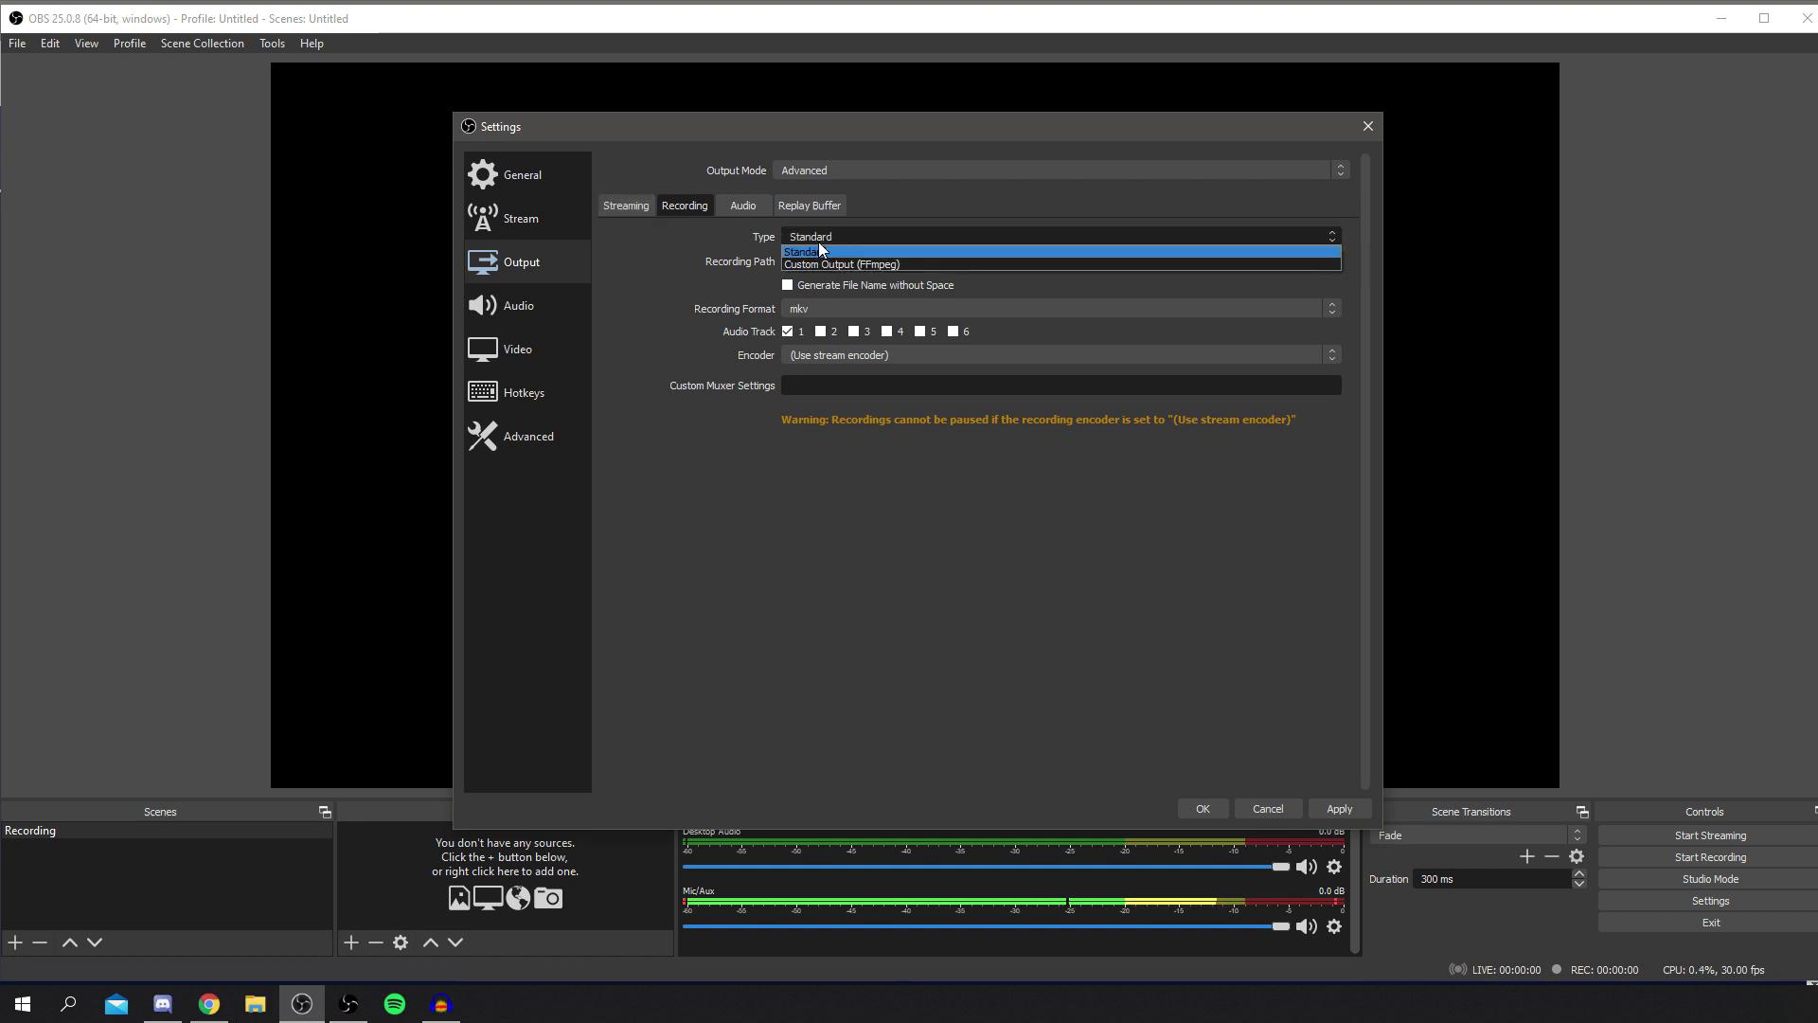
{"action": "left_click", "coordinate": [806, 252]}
{"action": "left_click_drag", "start_coordinate": [886, 261], "coordinate": [798, 261]}
{"action": "key", "text": "End"}
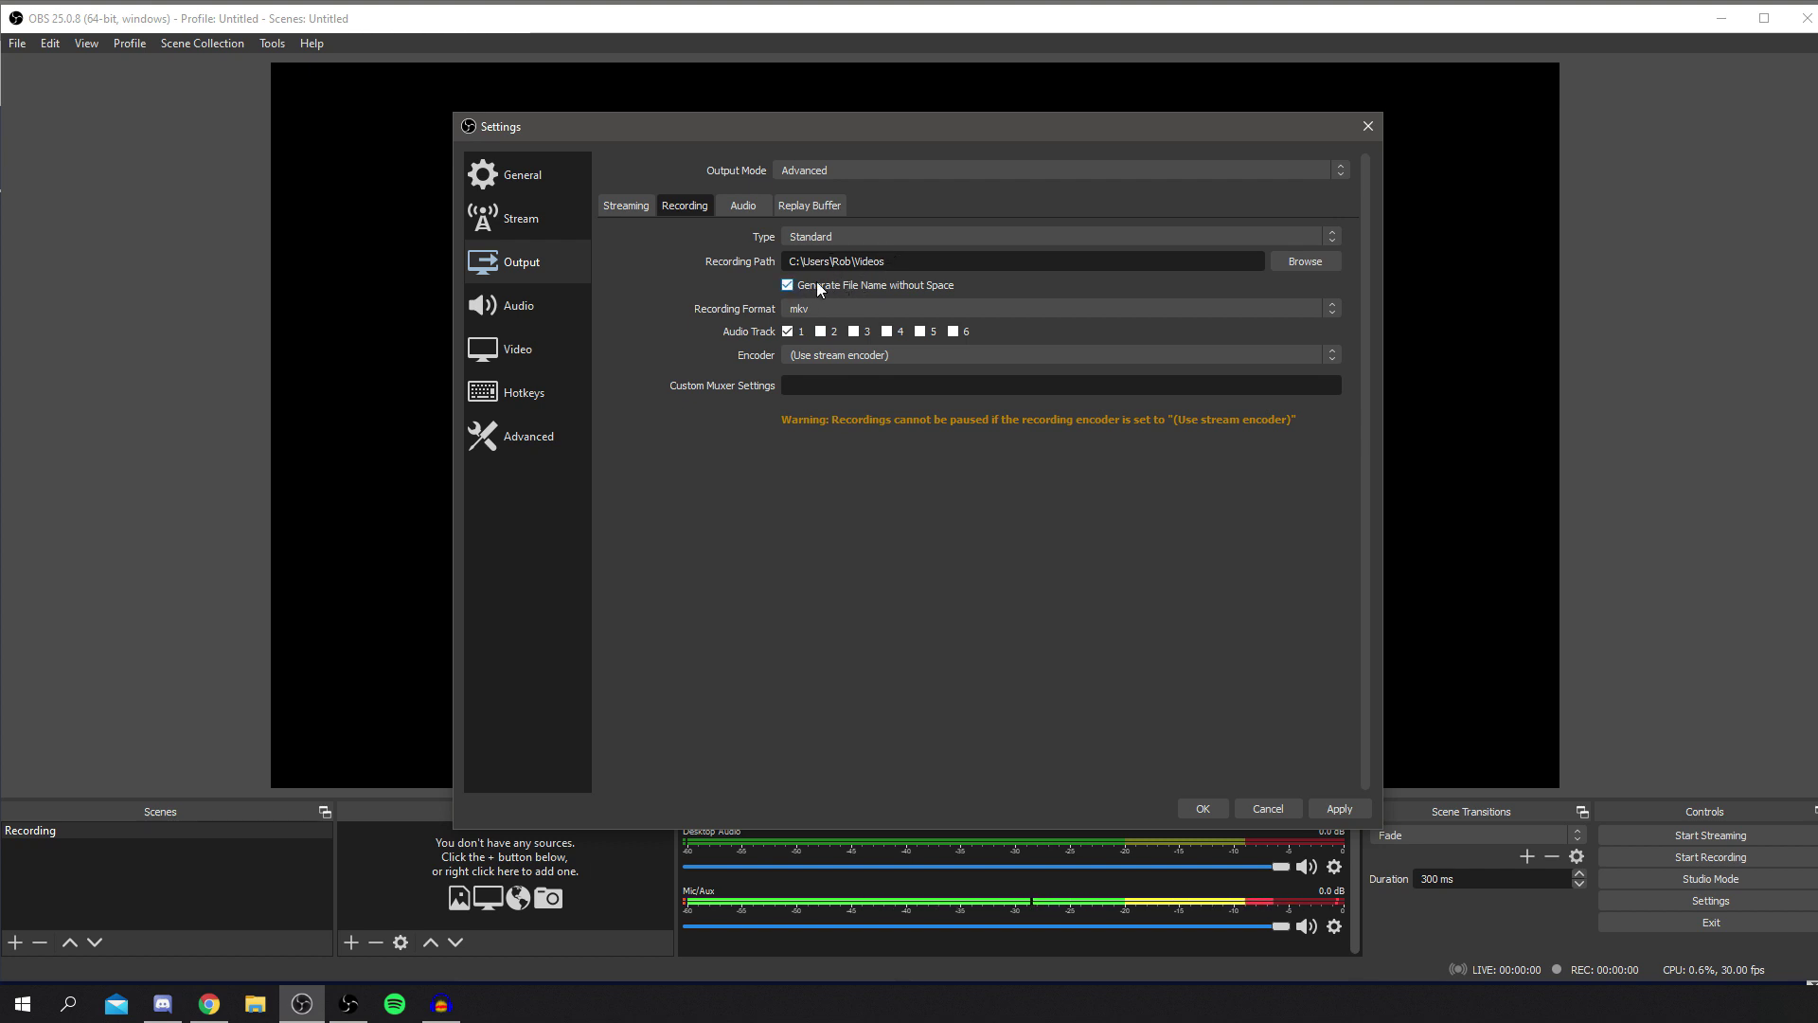
{"action": "left_click", "coordinate": [797, 309]}
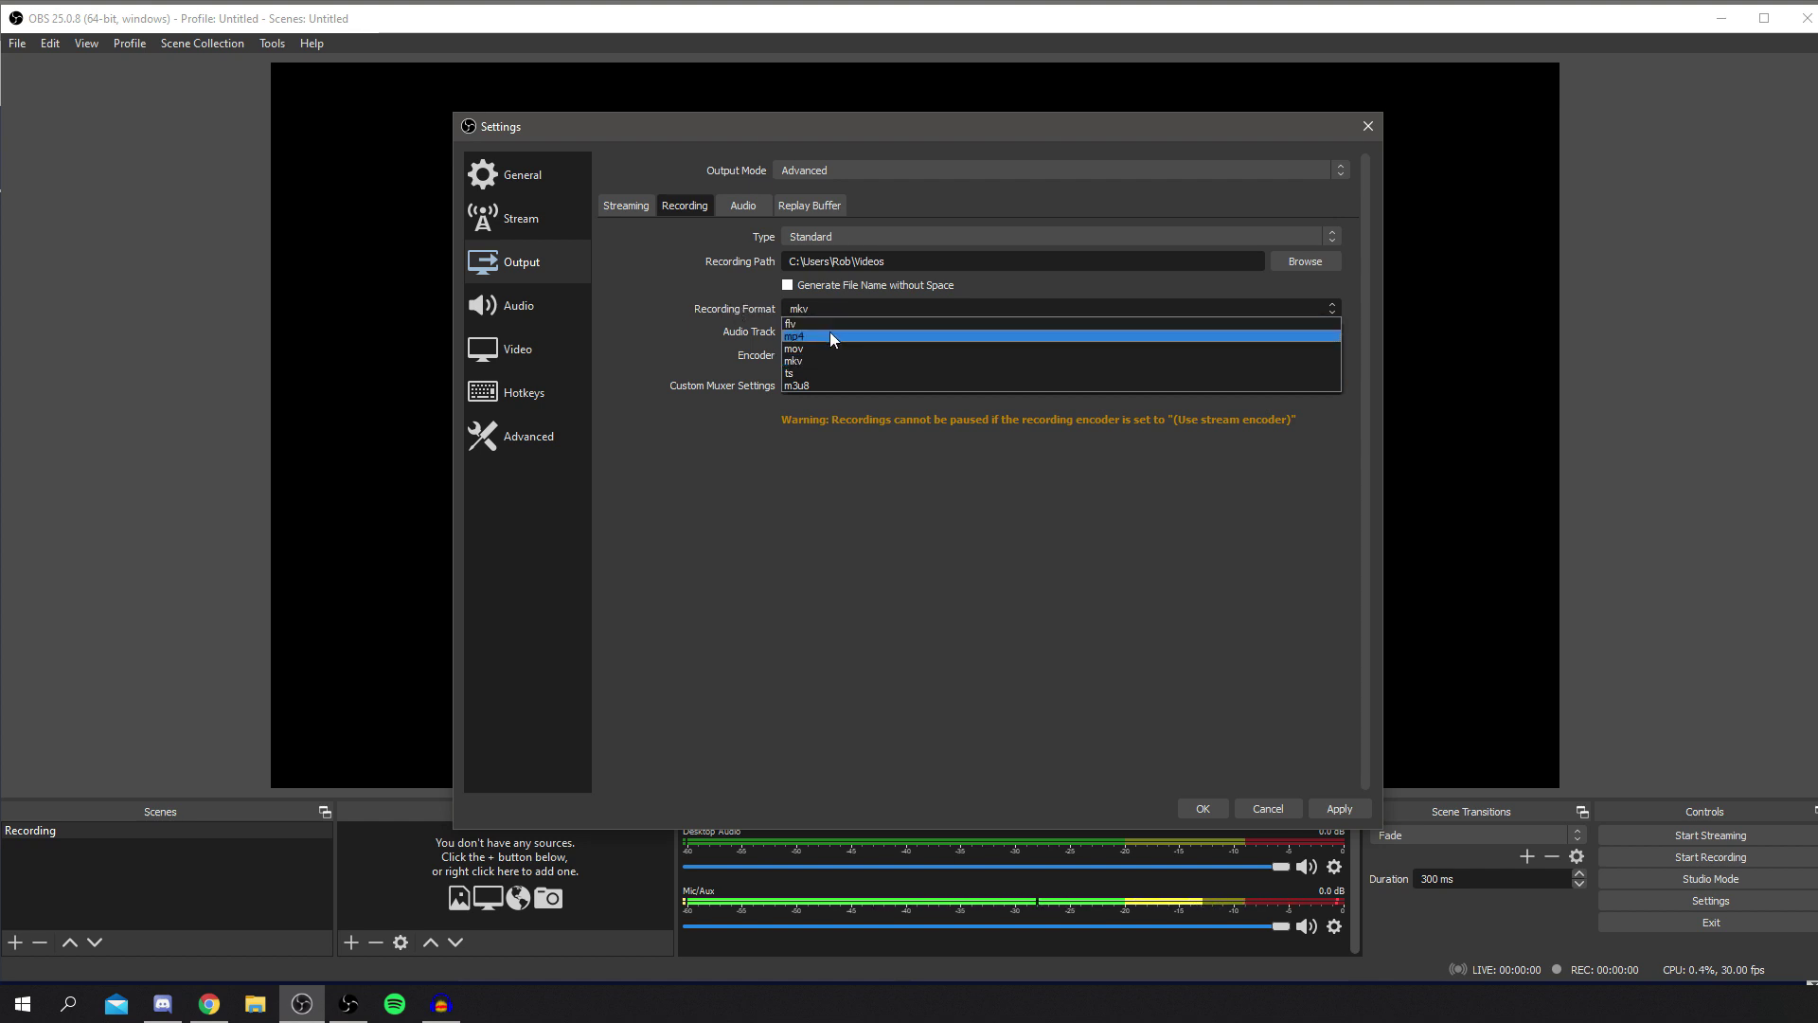
{"action": "left_click", "coordinate": [829, 335]}
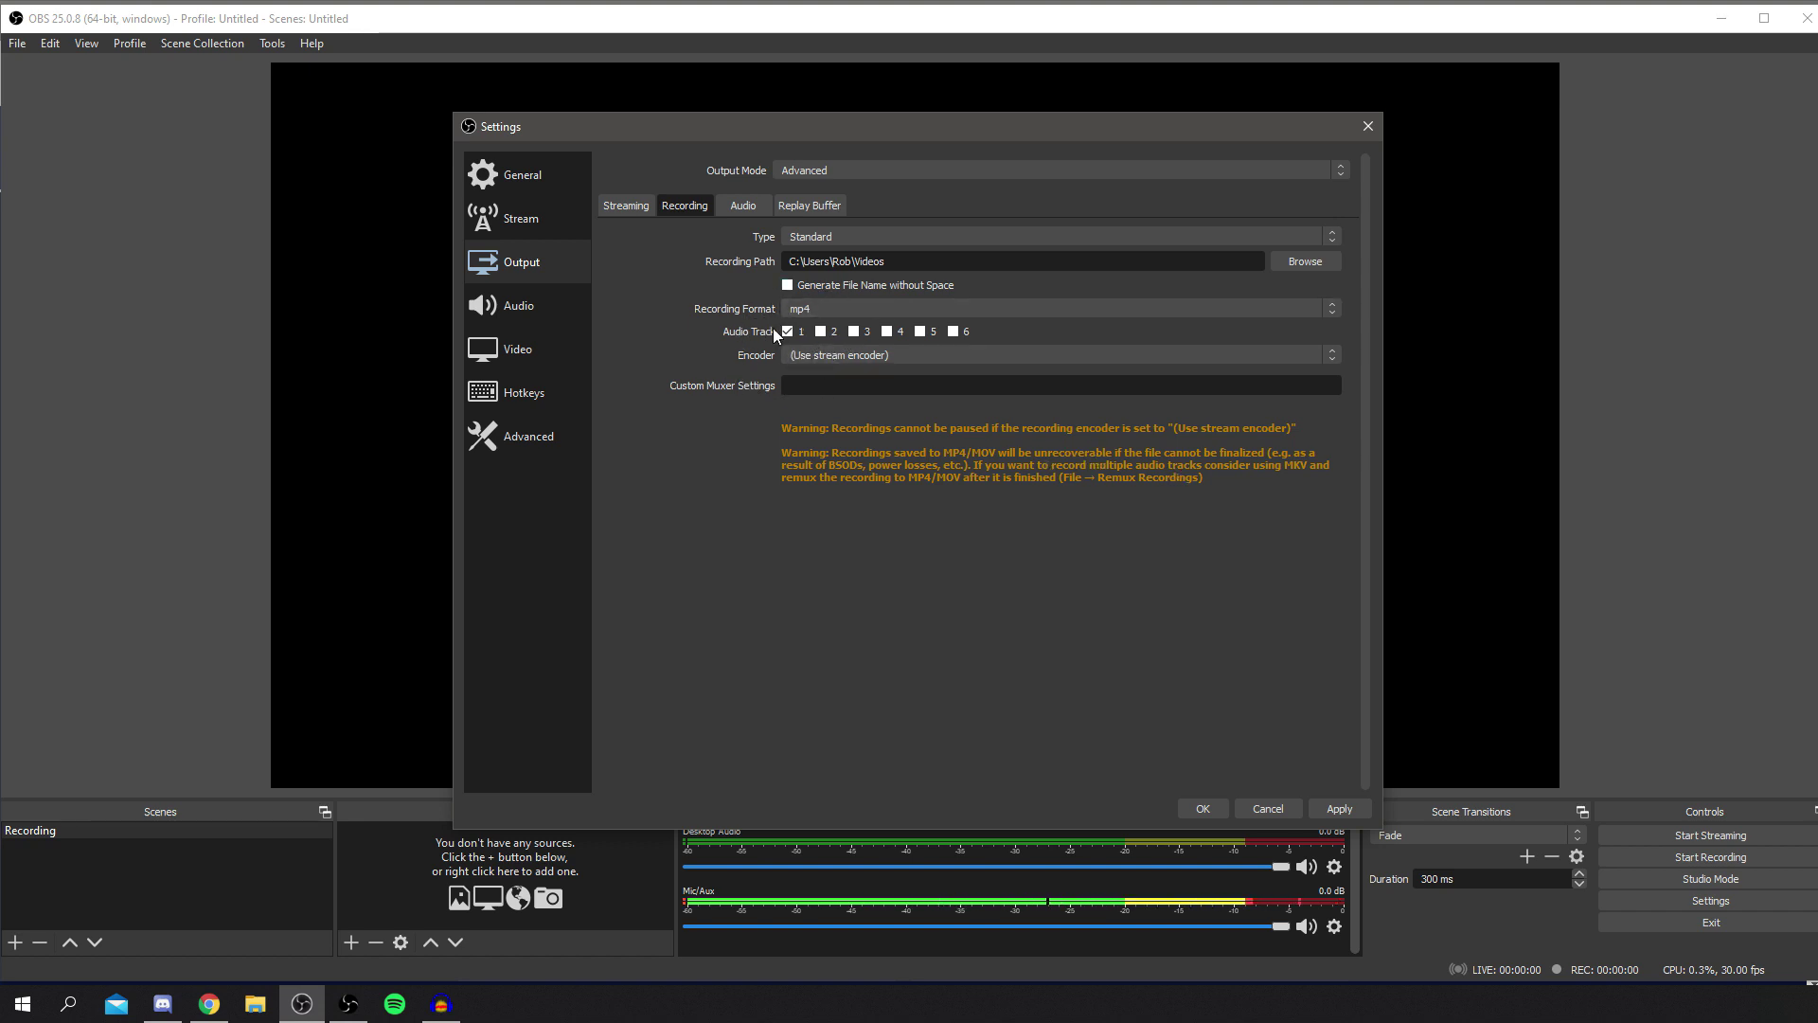
Step: Keep the recording encoder on (Use stream encoder) and apply the output settings
{"action": "left_click", "coordinate": [842, 359]}
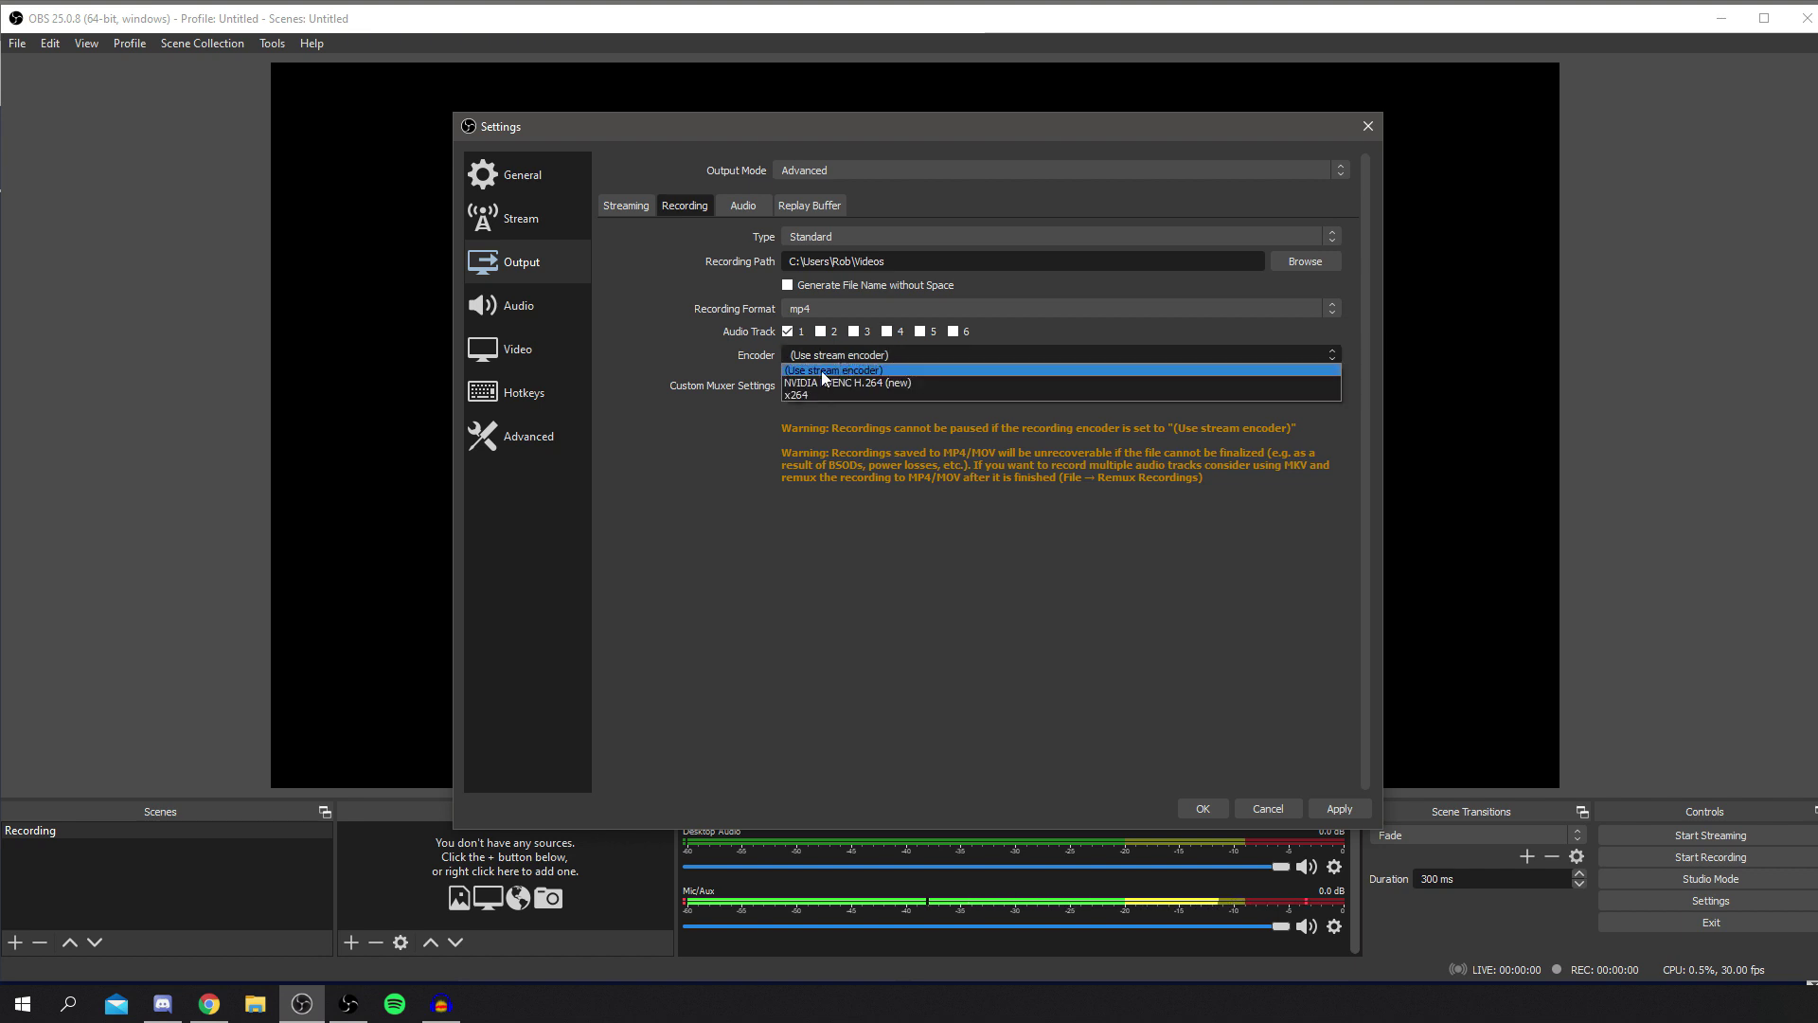
{"action": "left_click", "coordinate": [821, 372]}
{"action": "left_click", "coordinate": [626, 206]}
{"action": "left_click", "coordinate": [678, 202]}
{"action": "left_click", "coordinate": [861, 352]}
{"action": "left_click", "coordinate": [856, 369]}
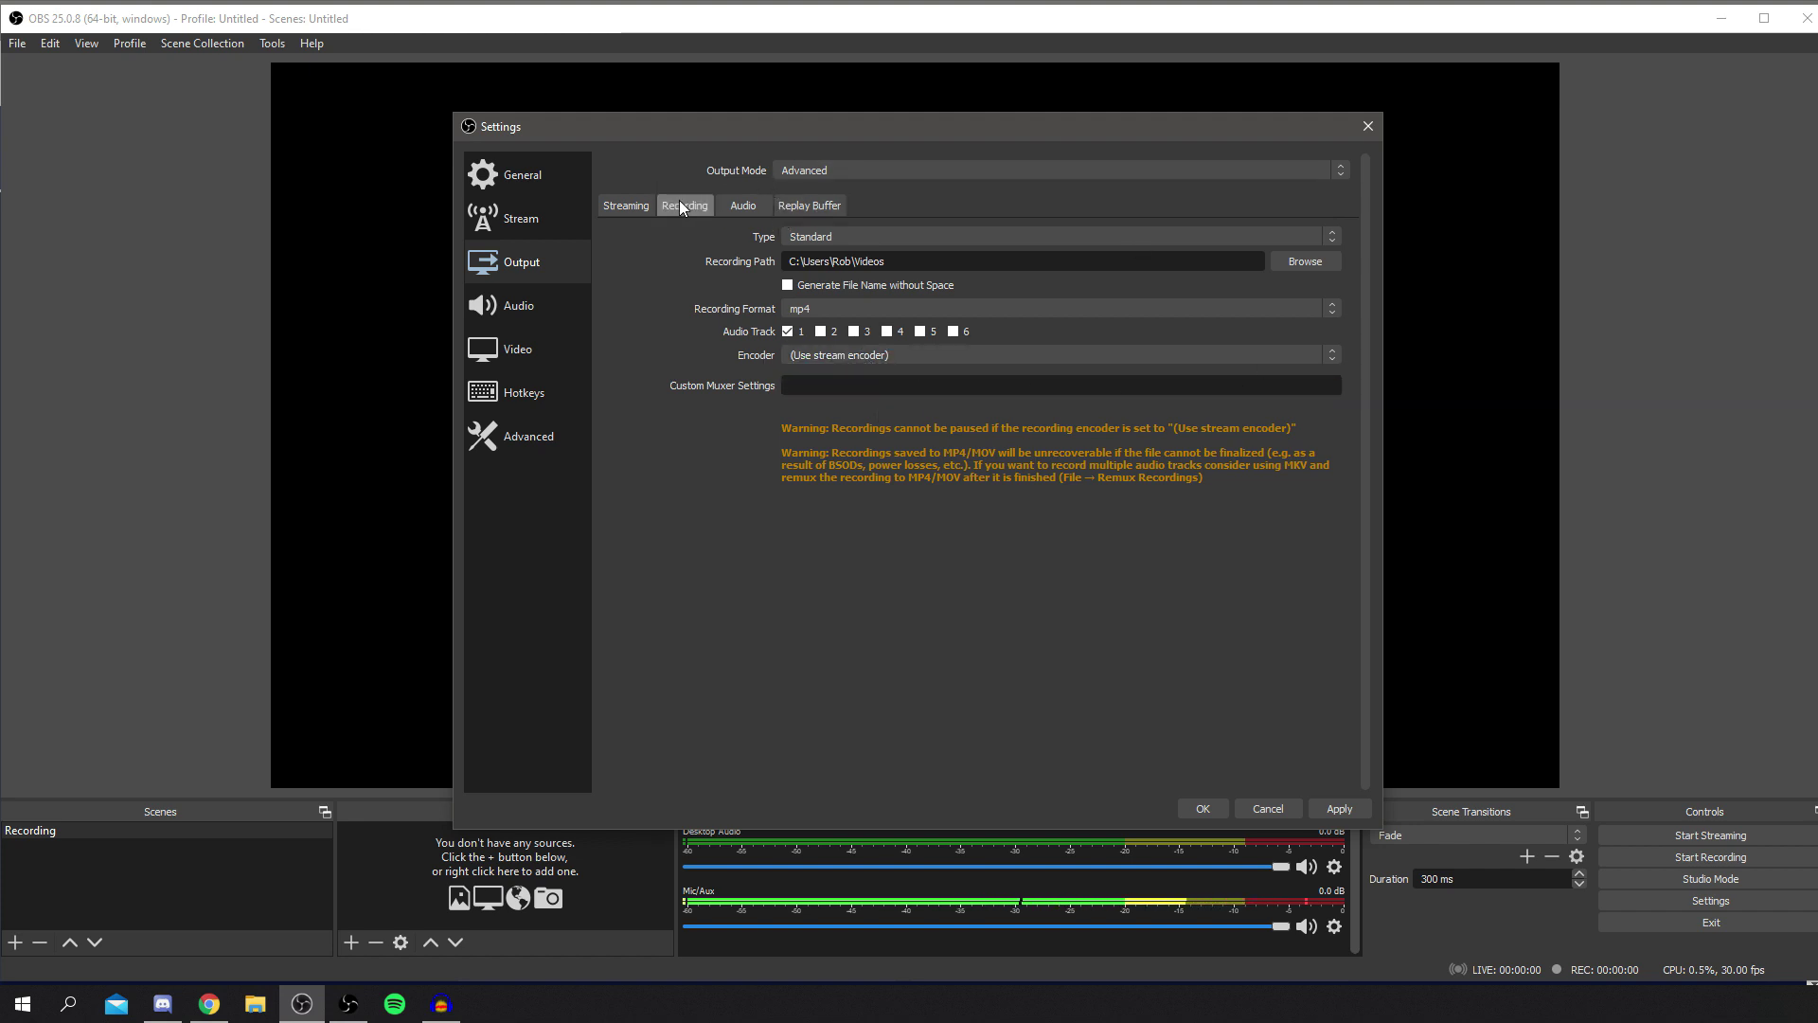
{"action": "left_click", "coordinate": [1342, 811]}
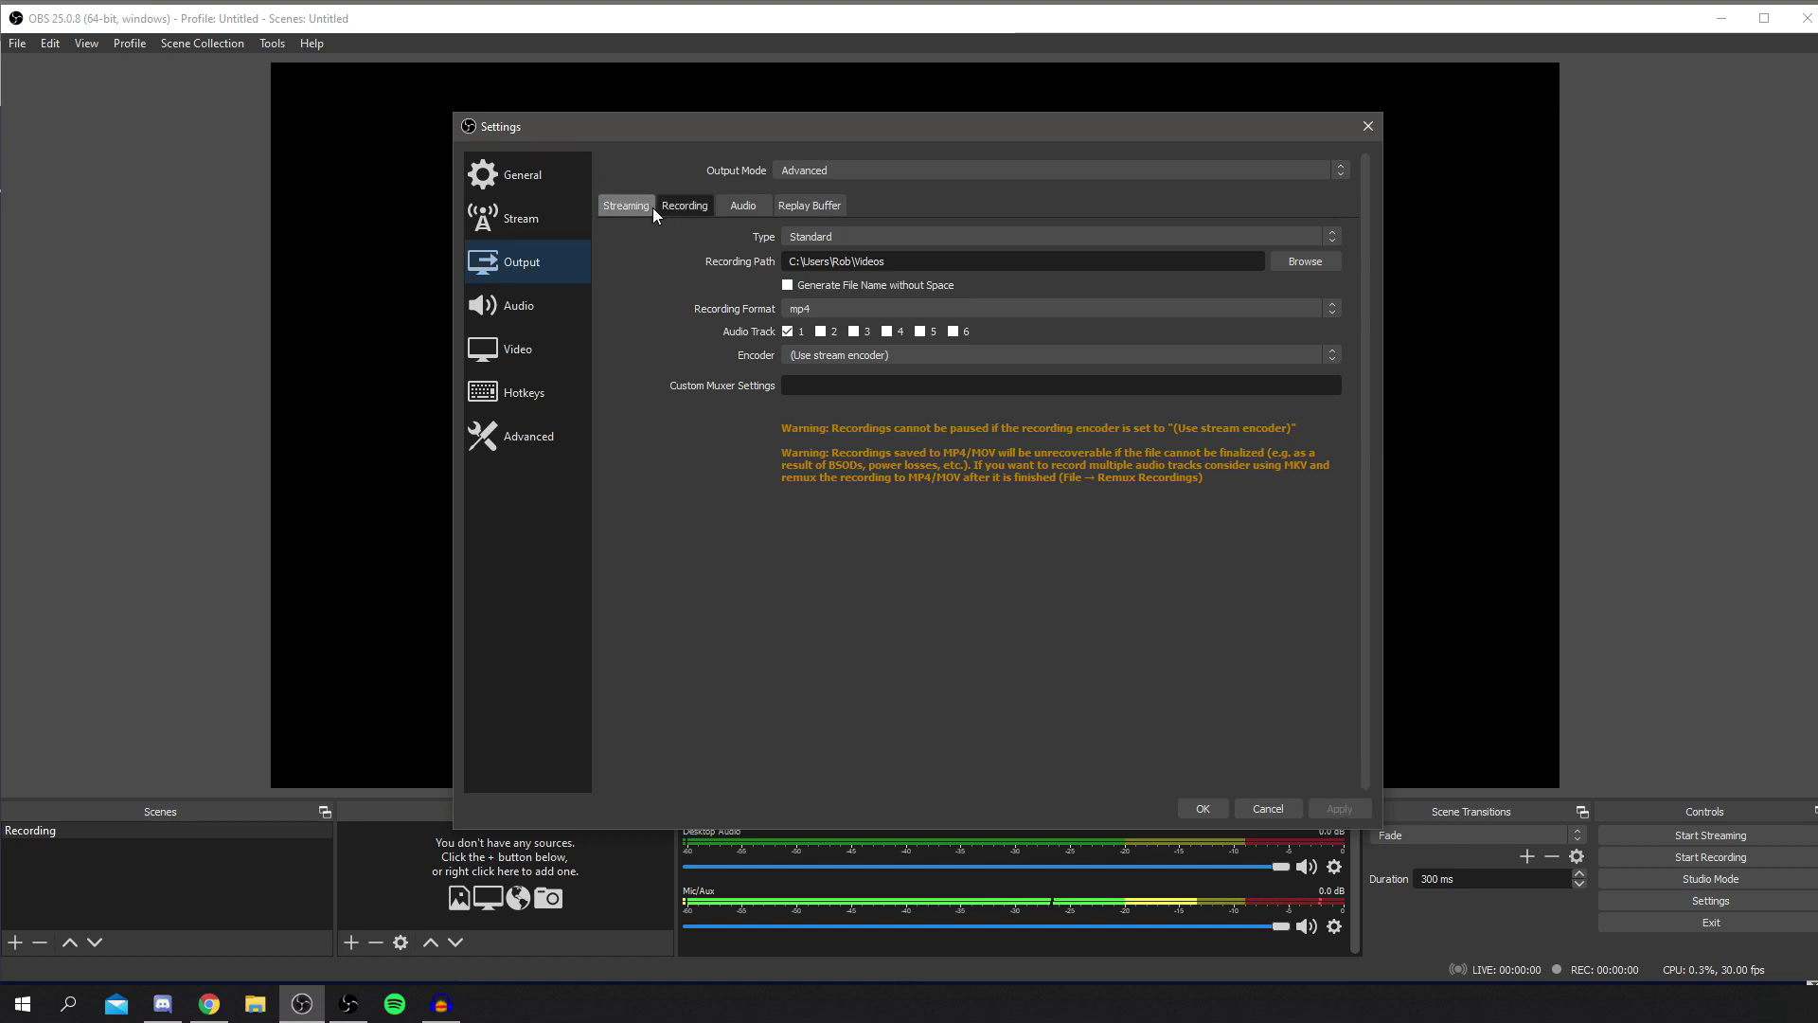
Step: Set the streaming bitrate to 5000 Kbps
{"action": "left_click", "coordinate": [629, 203]}
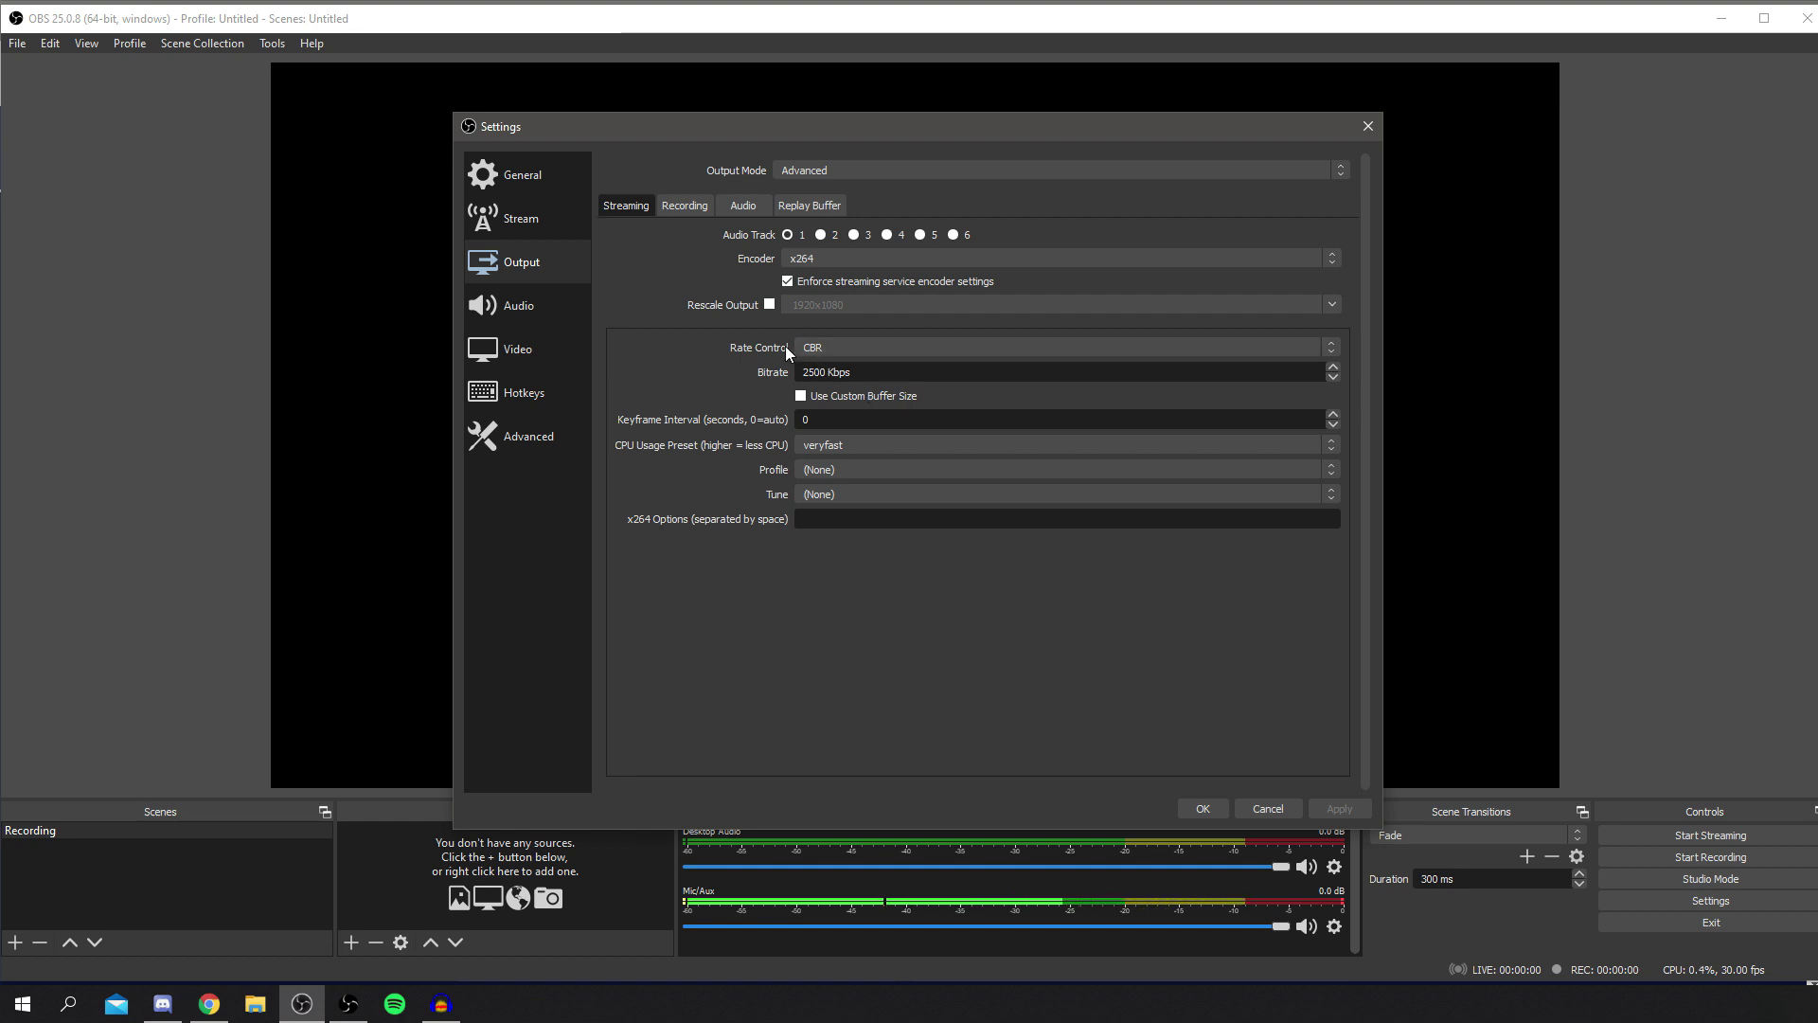
{"action": "double_click", "coordinate": [822, 372]}
{"action": "type", "text": "5000"}
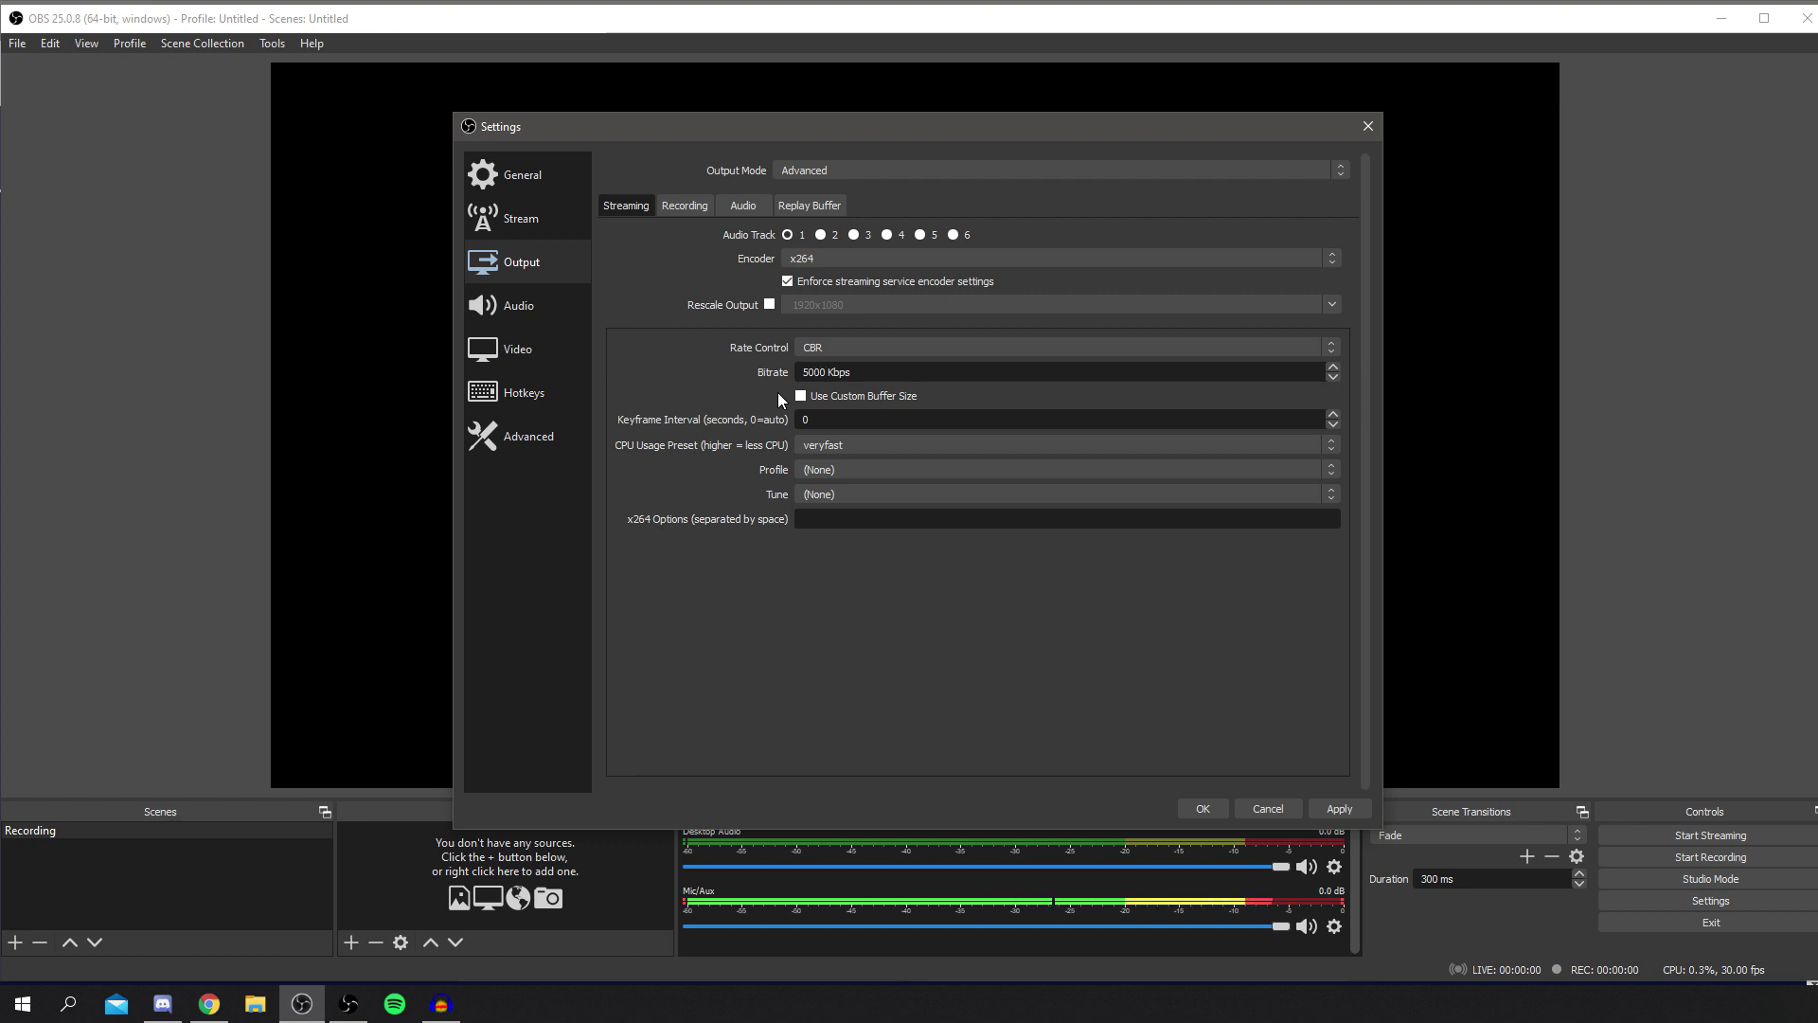
{"action": "key", "text": "BackSpace"}
{"action": "key", "text": "BackSpace"}
{"action": "key", "text": "BackSpace"}
{"action": "type", "text": "400"}
{"action": "key", "text": "BackSpace"}
{"action": "key", "text": "BackSpace"}
{"action": "type", "text": "500"}
Step: Try the ultrafast CPU usage preset for the x264 streaming encoder, and return it to veryfast
{"action": "left_click", "coordinate": [863, 447]}
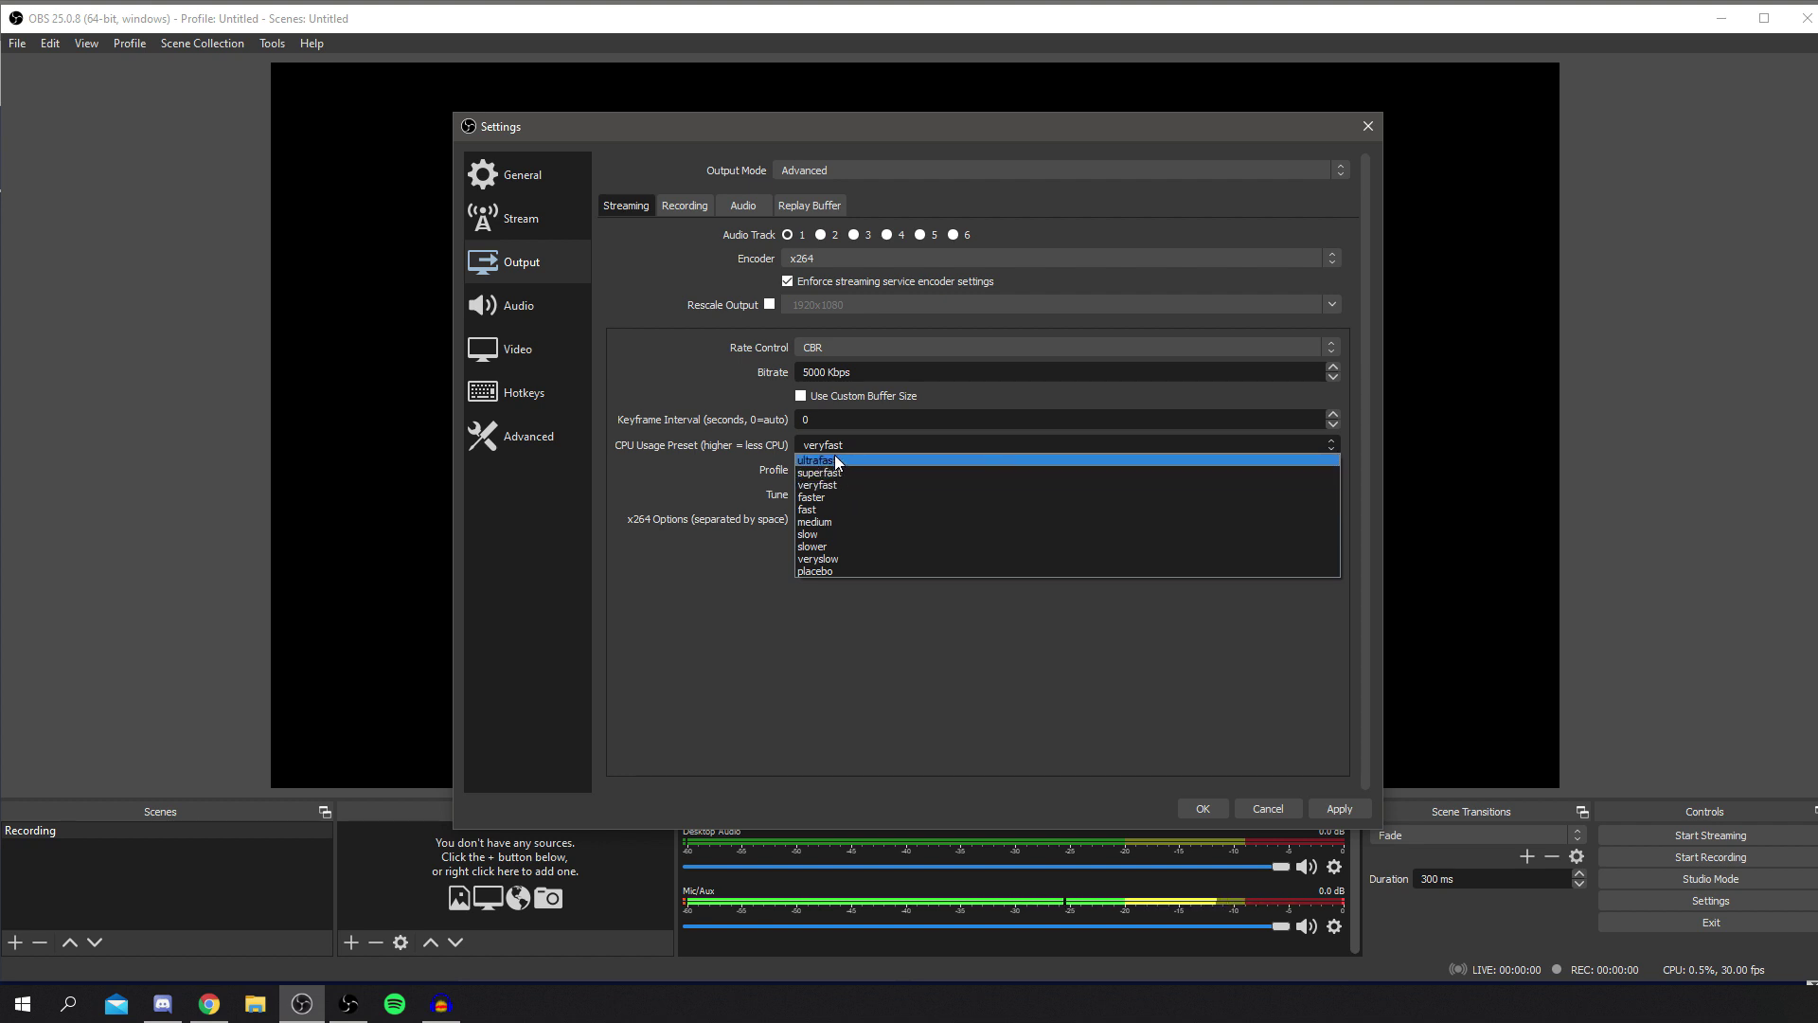
{"action": "left_click", "coordinate": [841, 464]}
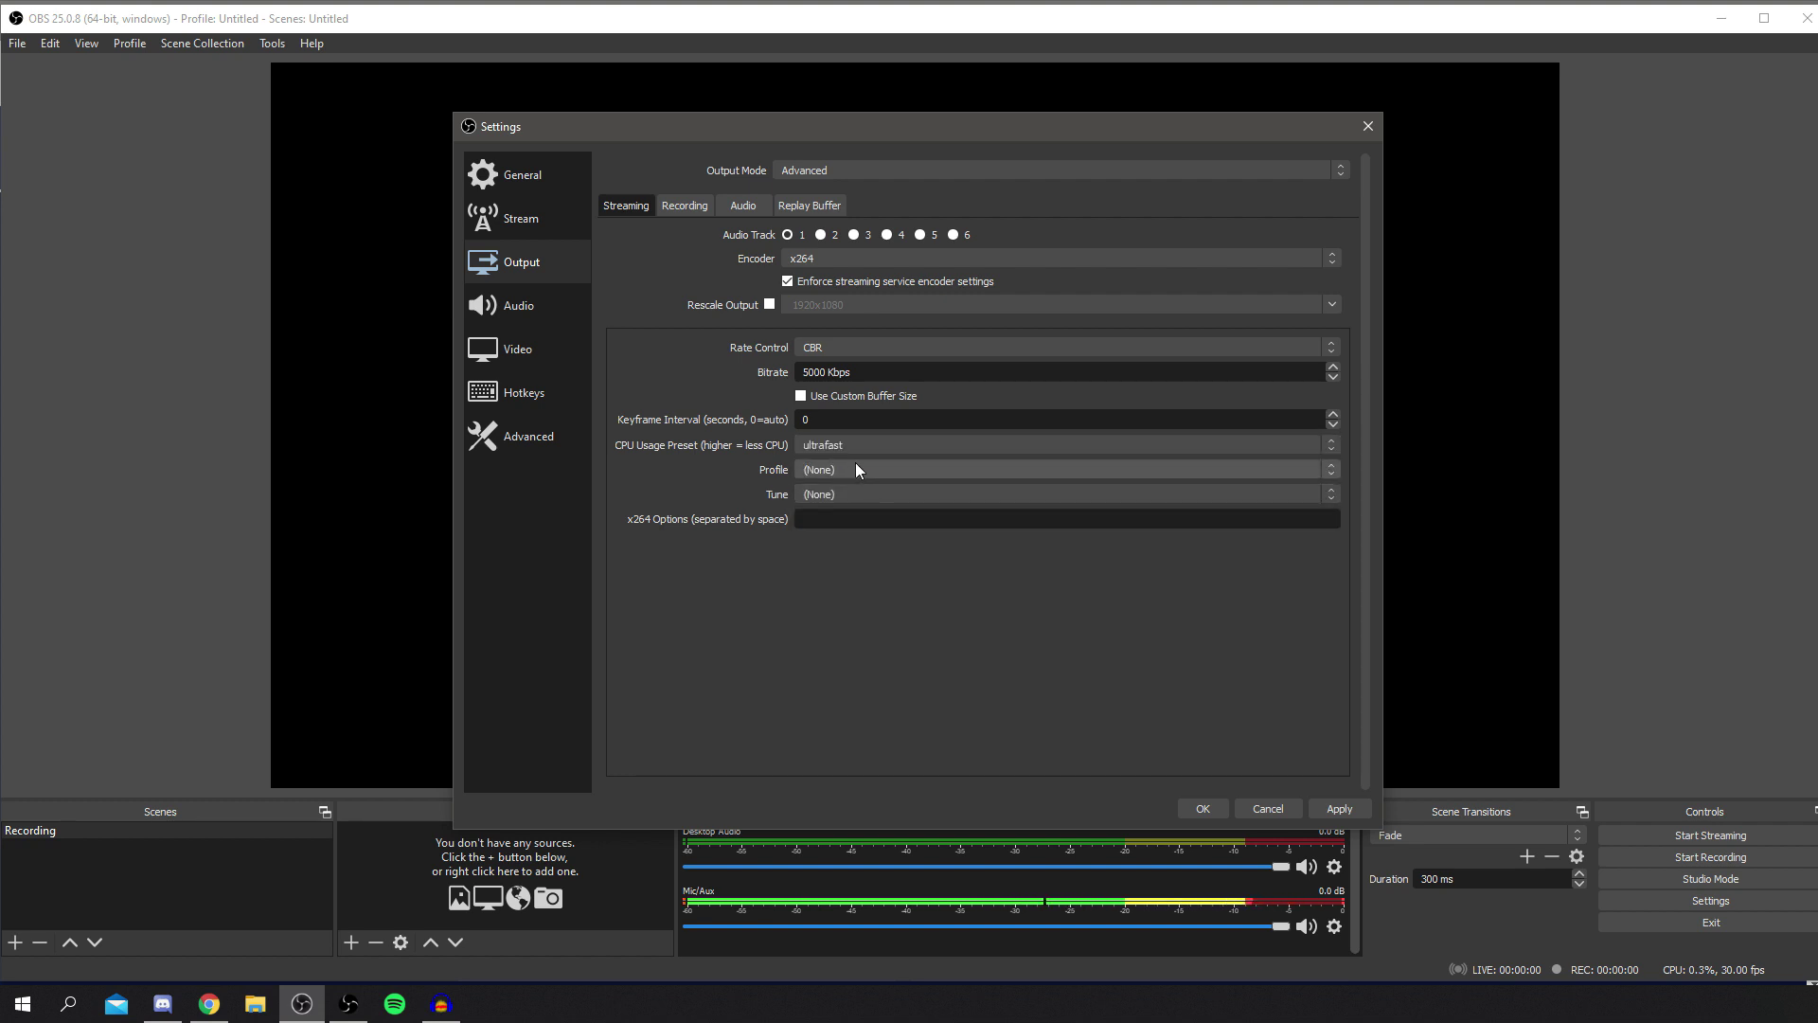
{"action": "left_click", "coordinate": [855, 451]}
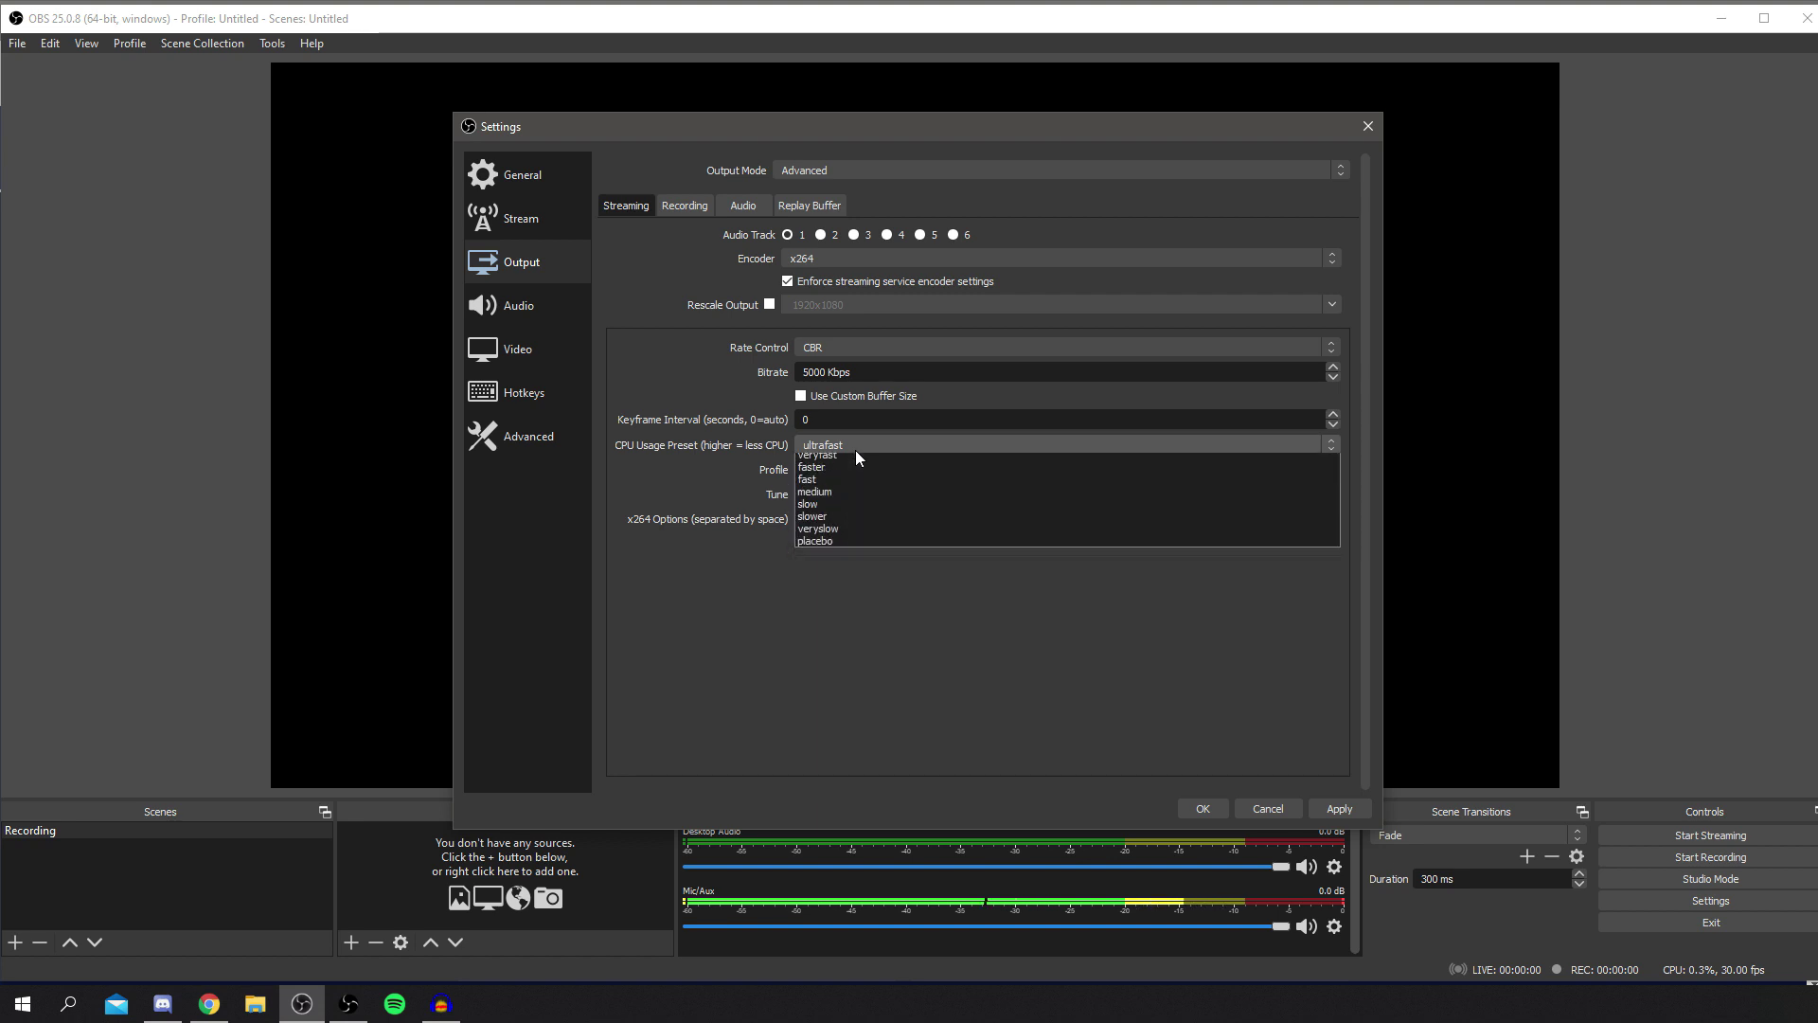
{"action": "left_click", "coordinate": [820, 485]}
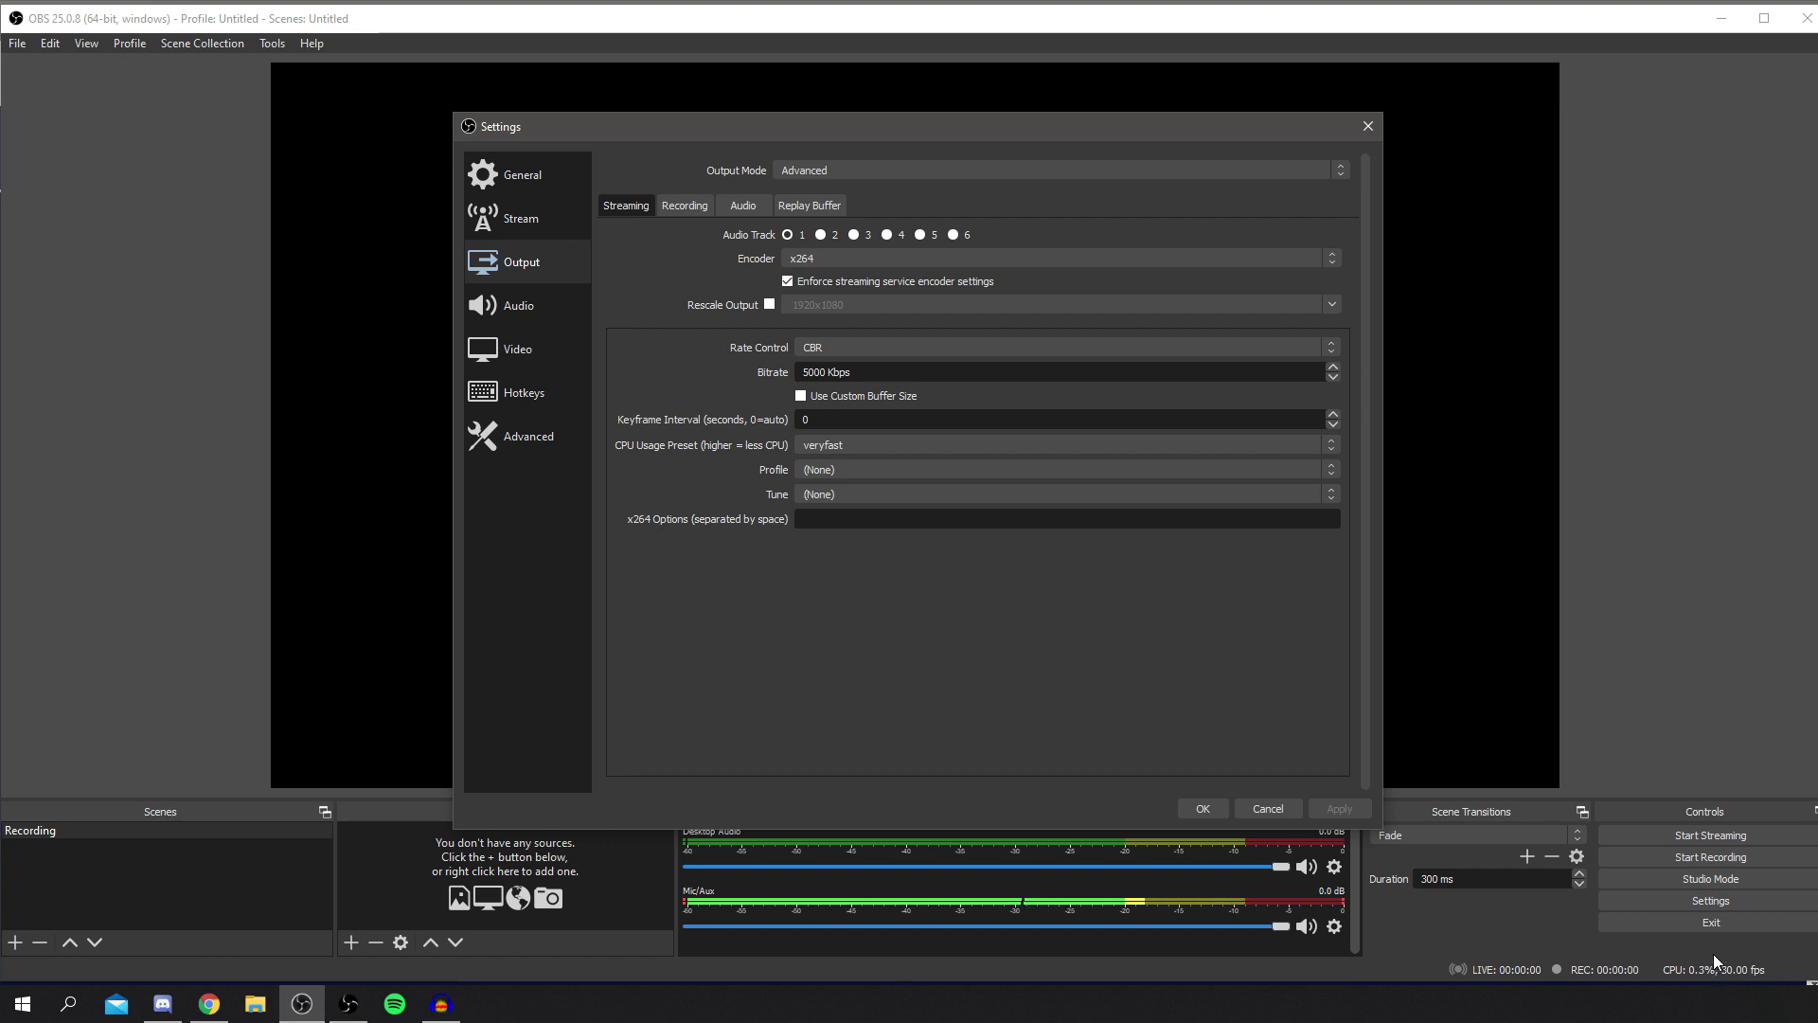
{"action": "left_click", "coordinate": [994, 447]}
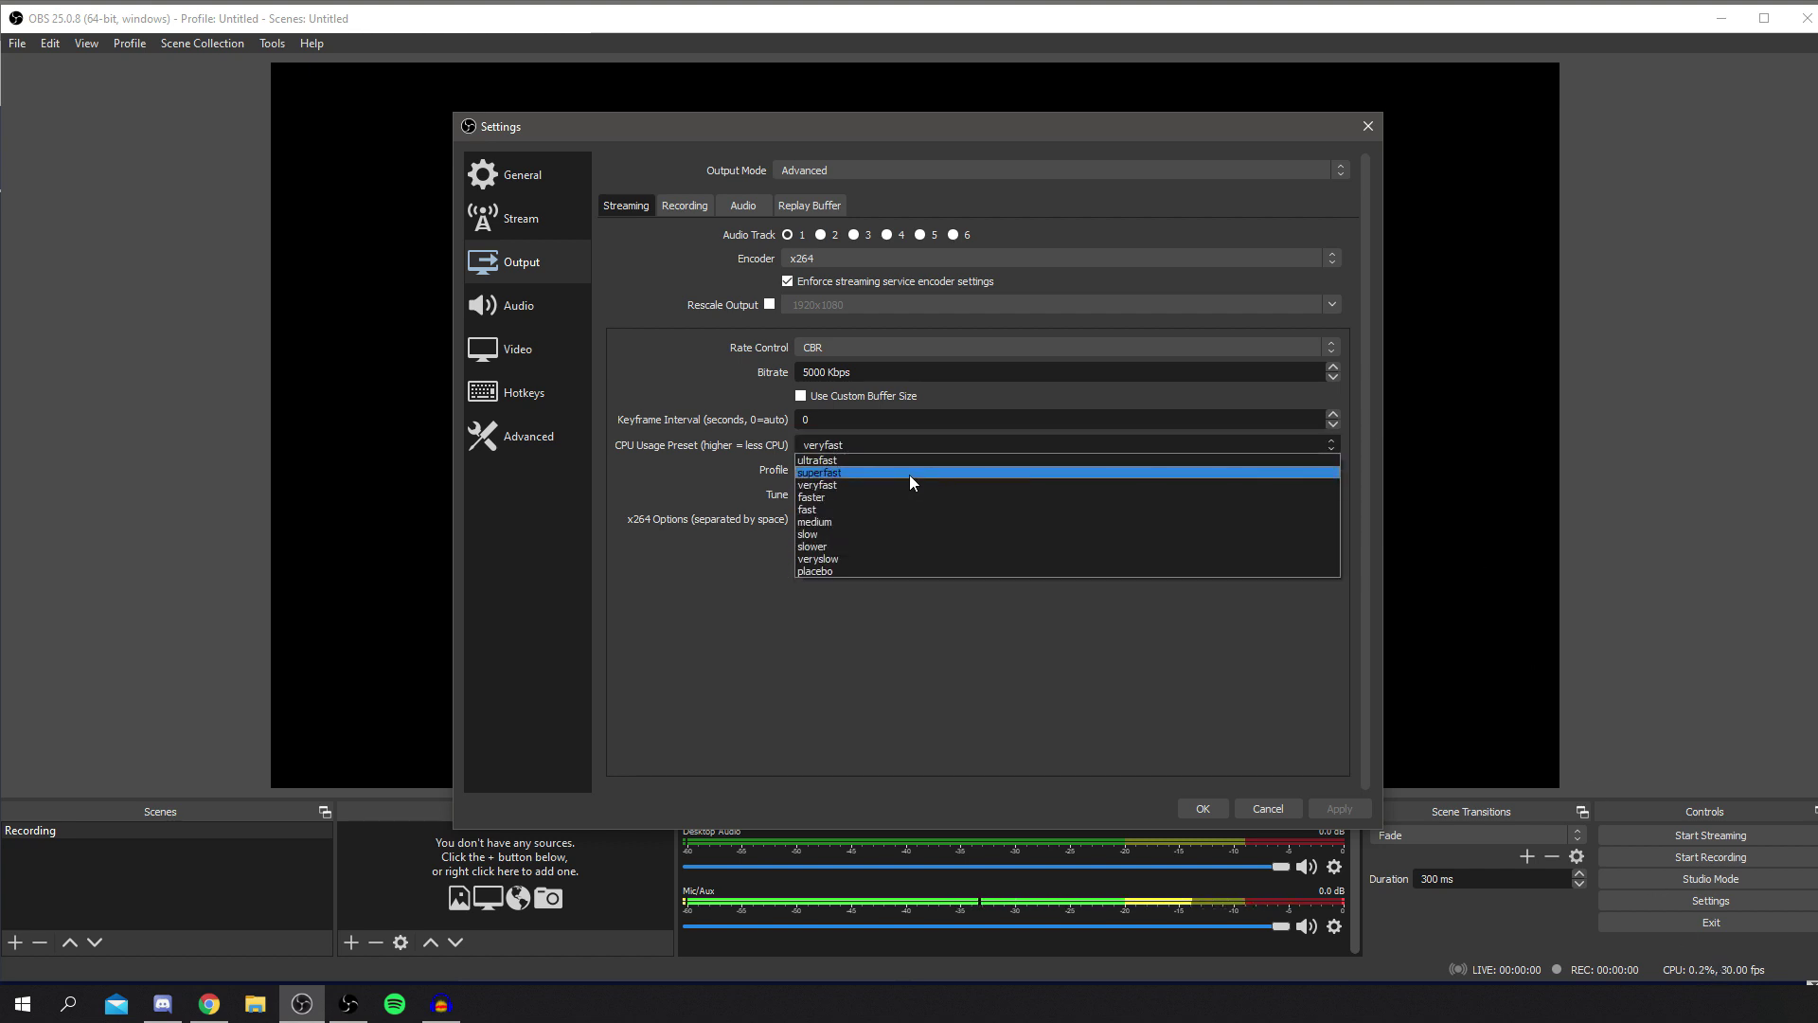
{"action": "left_click", "coordinate": [814, 417]}
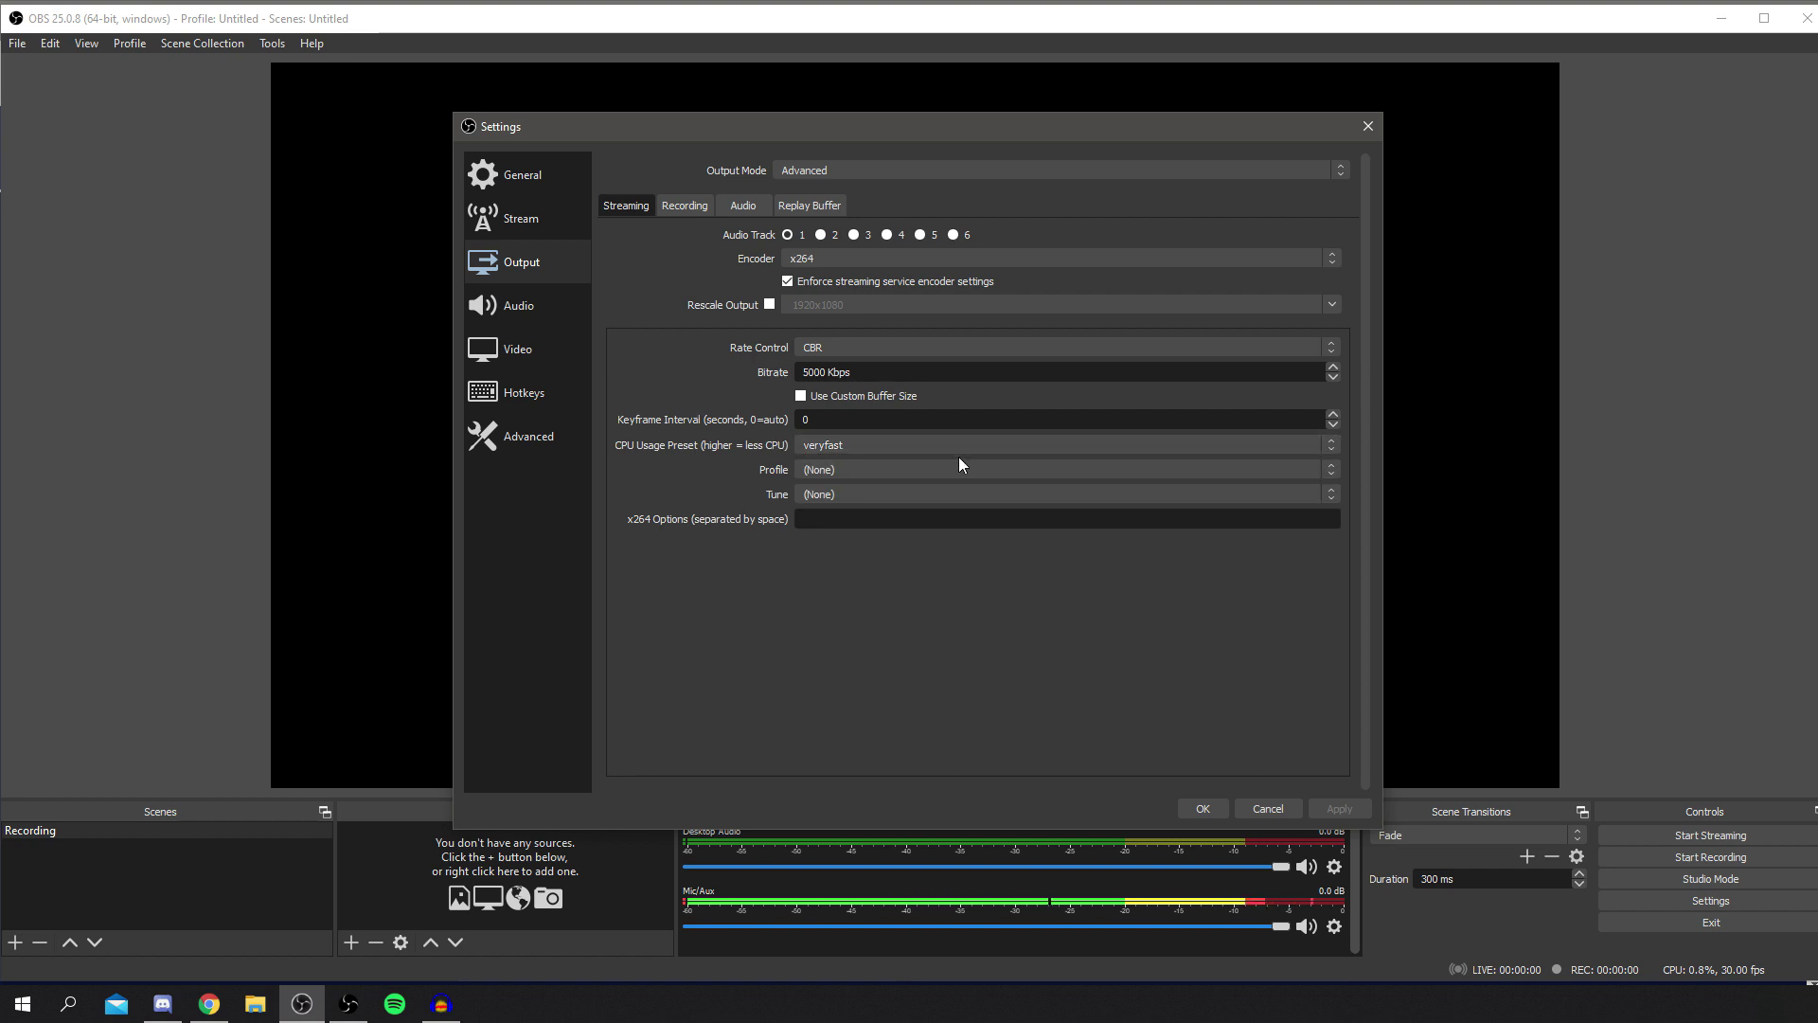
Step: Open the audio settings and keep the Desktop Audio device on Default
{"action": "left_click", "coordinate": [530, 311]}
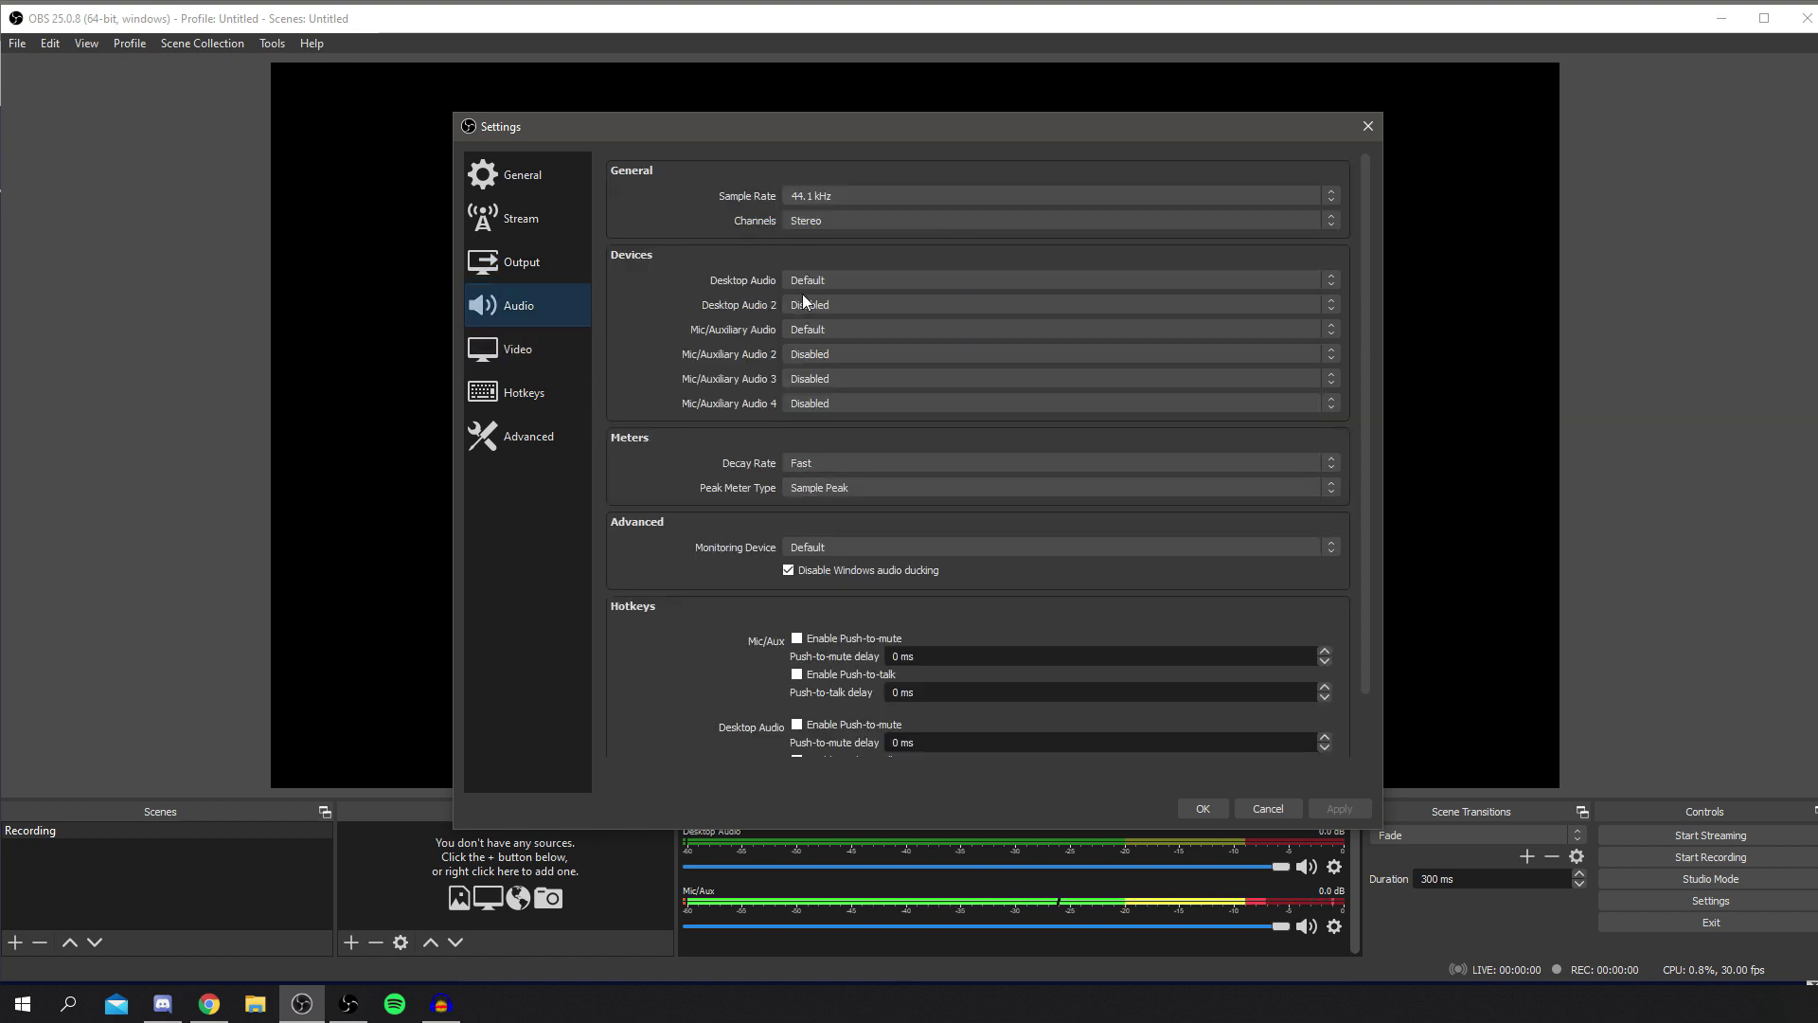
{"action": "left_click", "coordinate": [847, 281]}
{"action": "left_click", "coordinate": [865, 278]}
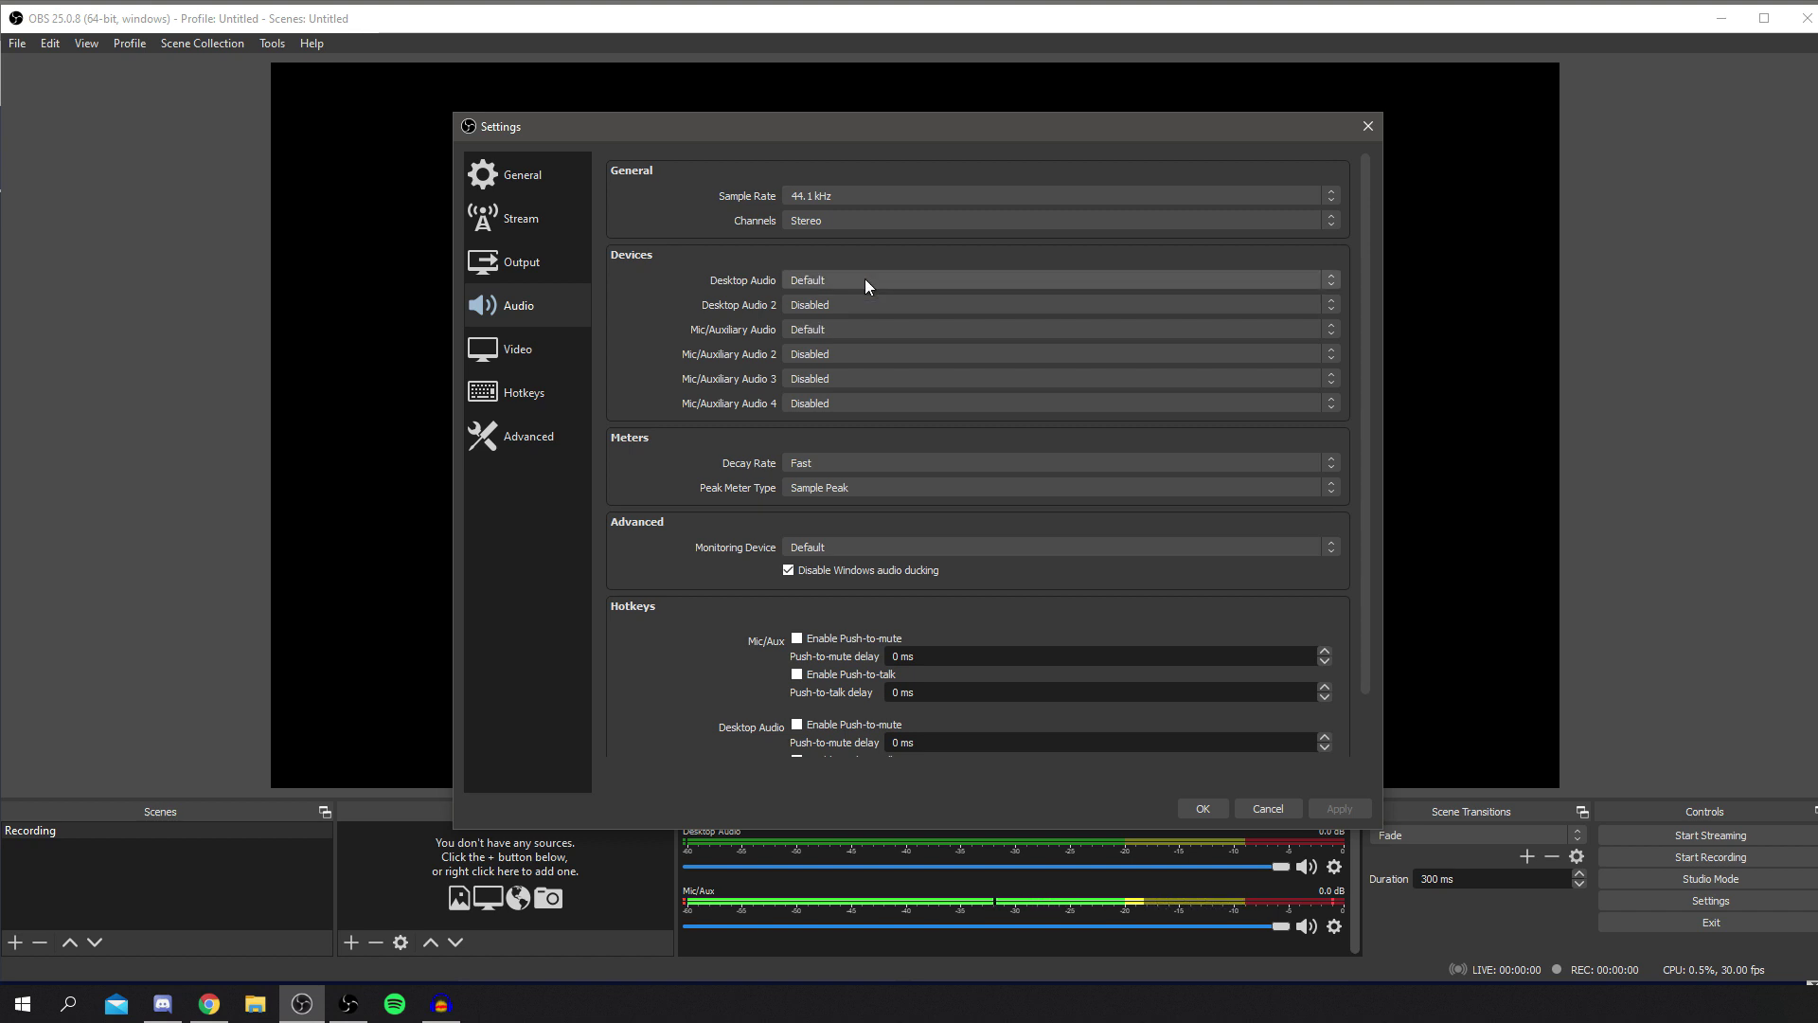
Step: Try Line (3- USB PnP Sound Device) as the Mic/Auxiliary Audio device and apply it
{"action": "left_click", "coordinate": [814, 330]}
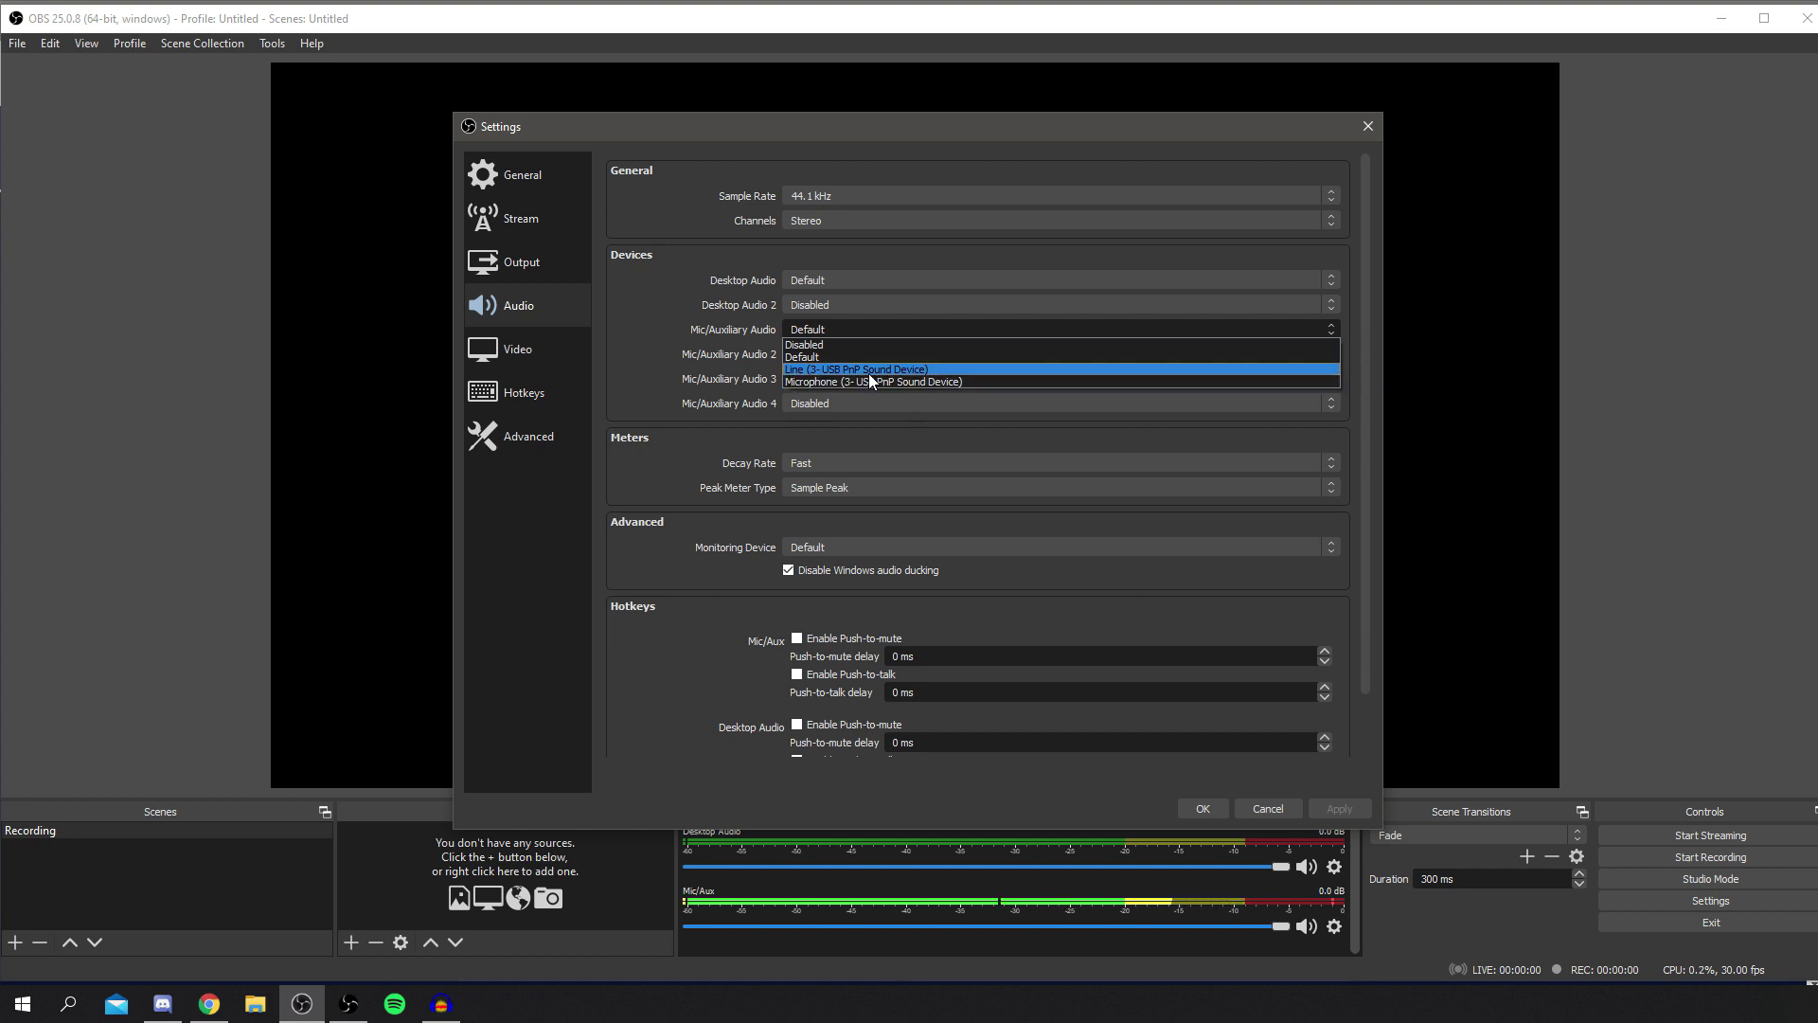
{"action": "left_click", "coordinate": [824, 370]}
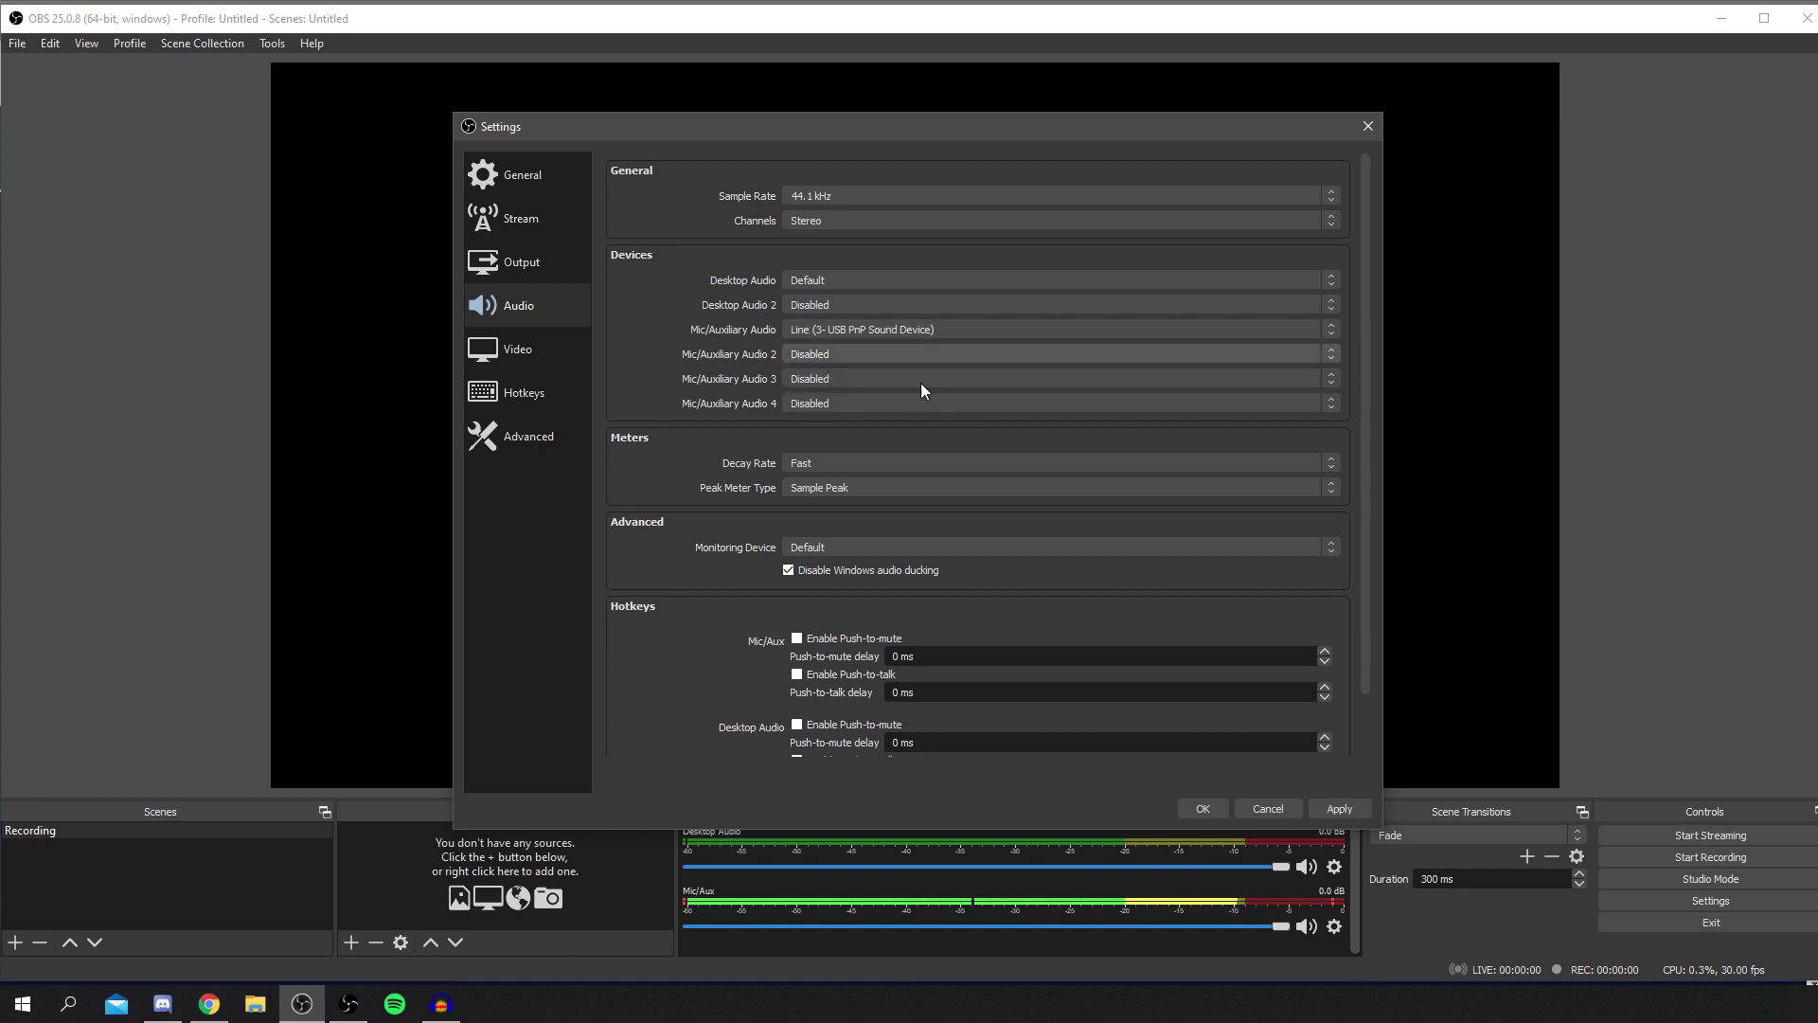
{"action": "left_click", "coordinate": [1345, 809]}
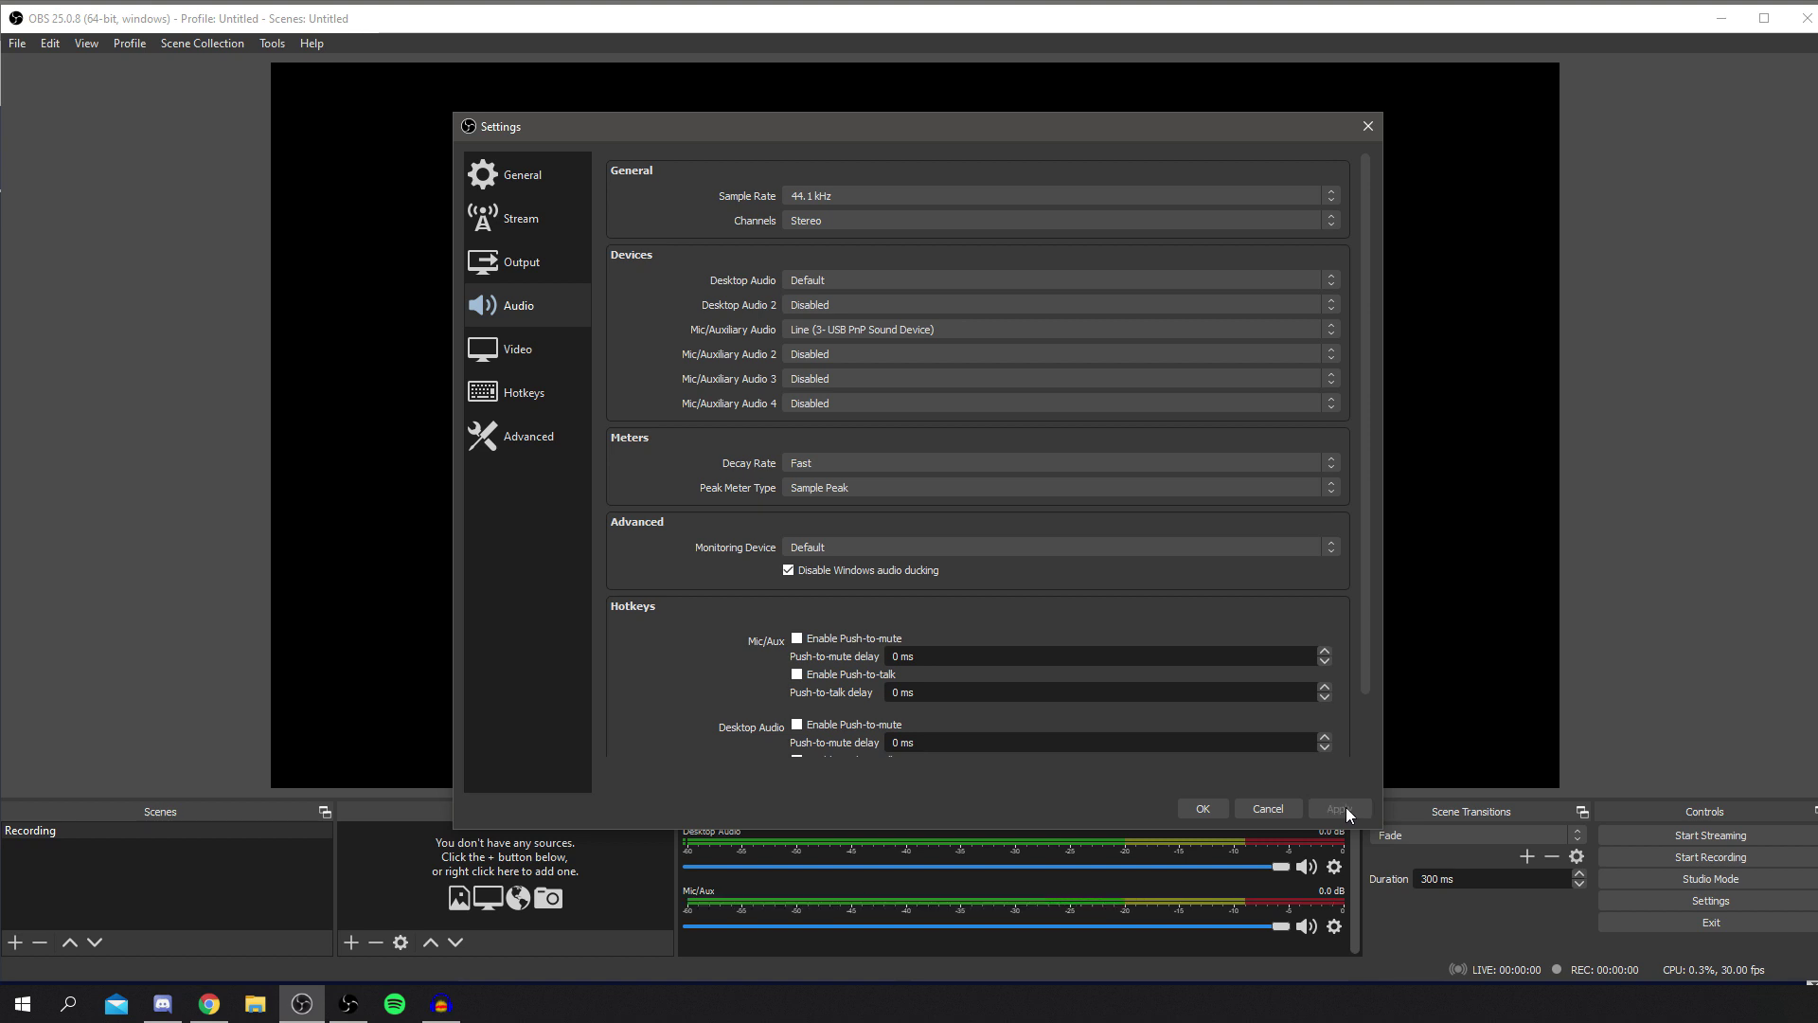
Step: Set Mic/Auxiliary Audio to Microphone (3- USB PnP Sound Device), apply it, and keep Mic/Auxiliary Audio 2 on Disabled
{"action": "left_click", "coordinate": [872, 330]}
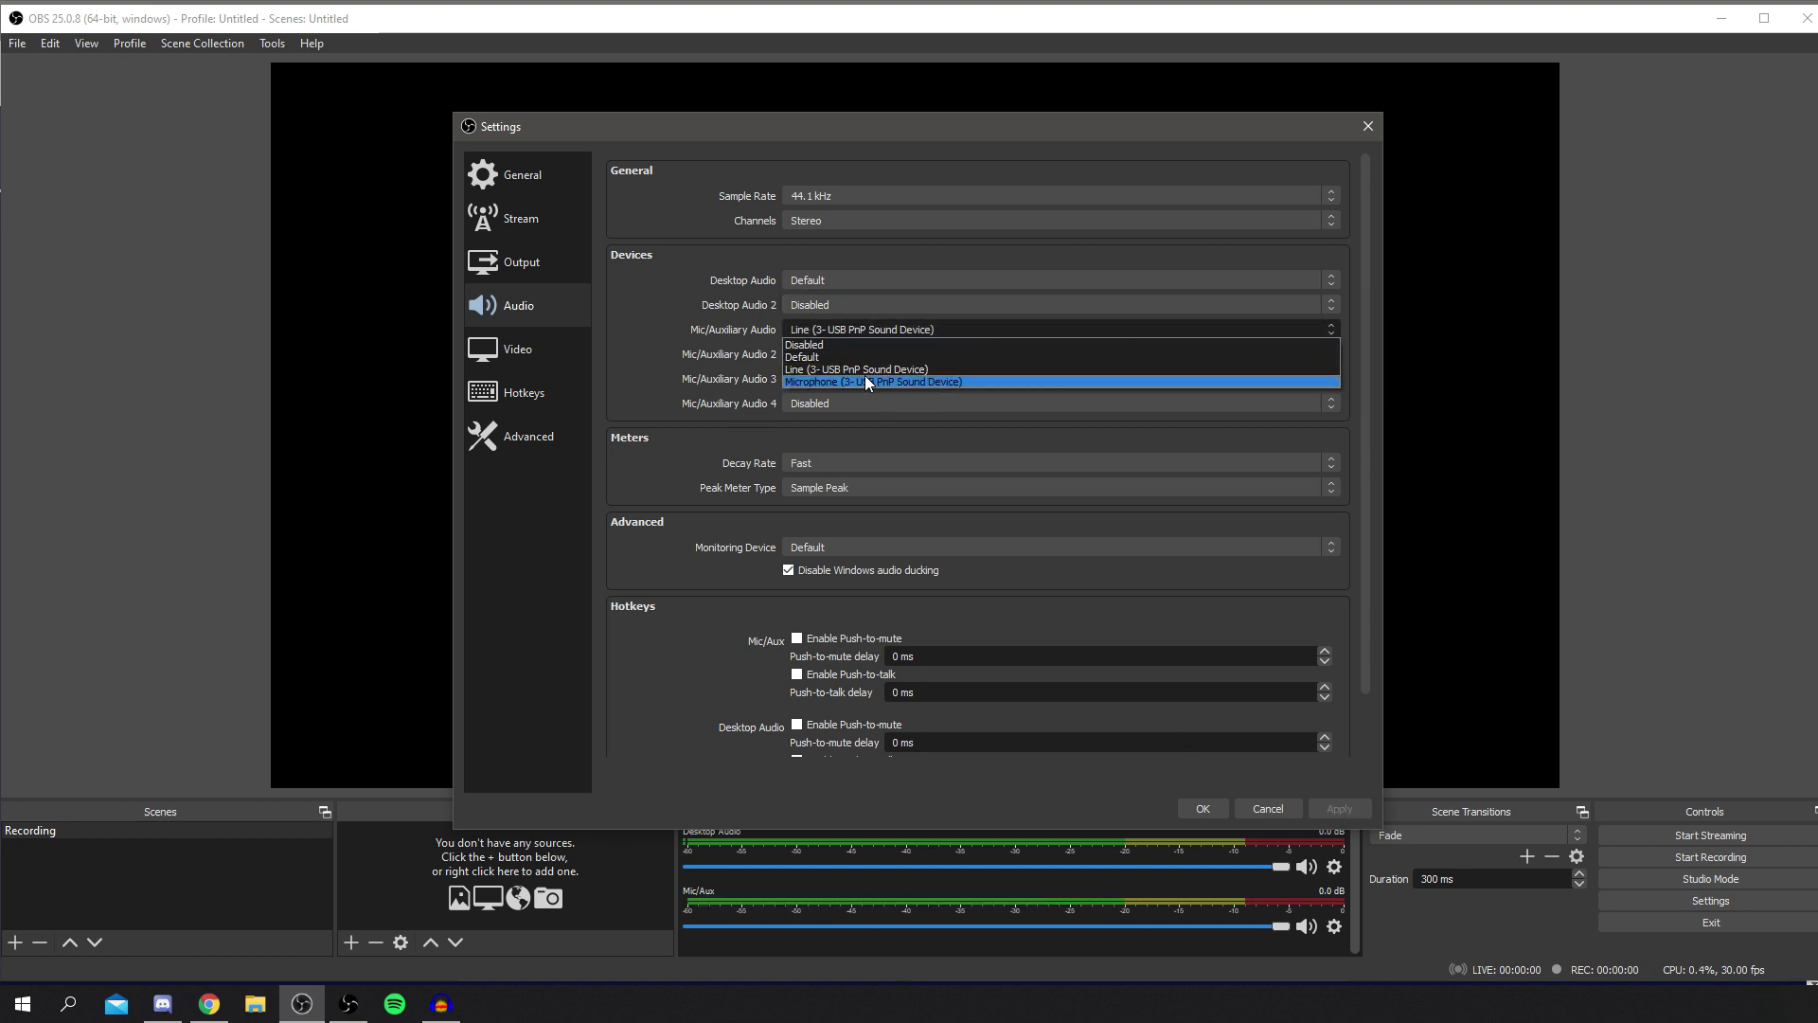
{"action": "left_click", "coordinate": [902, 375]}
{"action": "left_click", "coordinate": [1347, 805]}
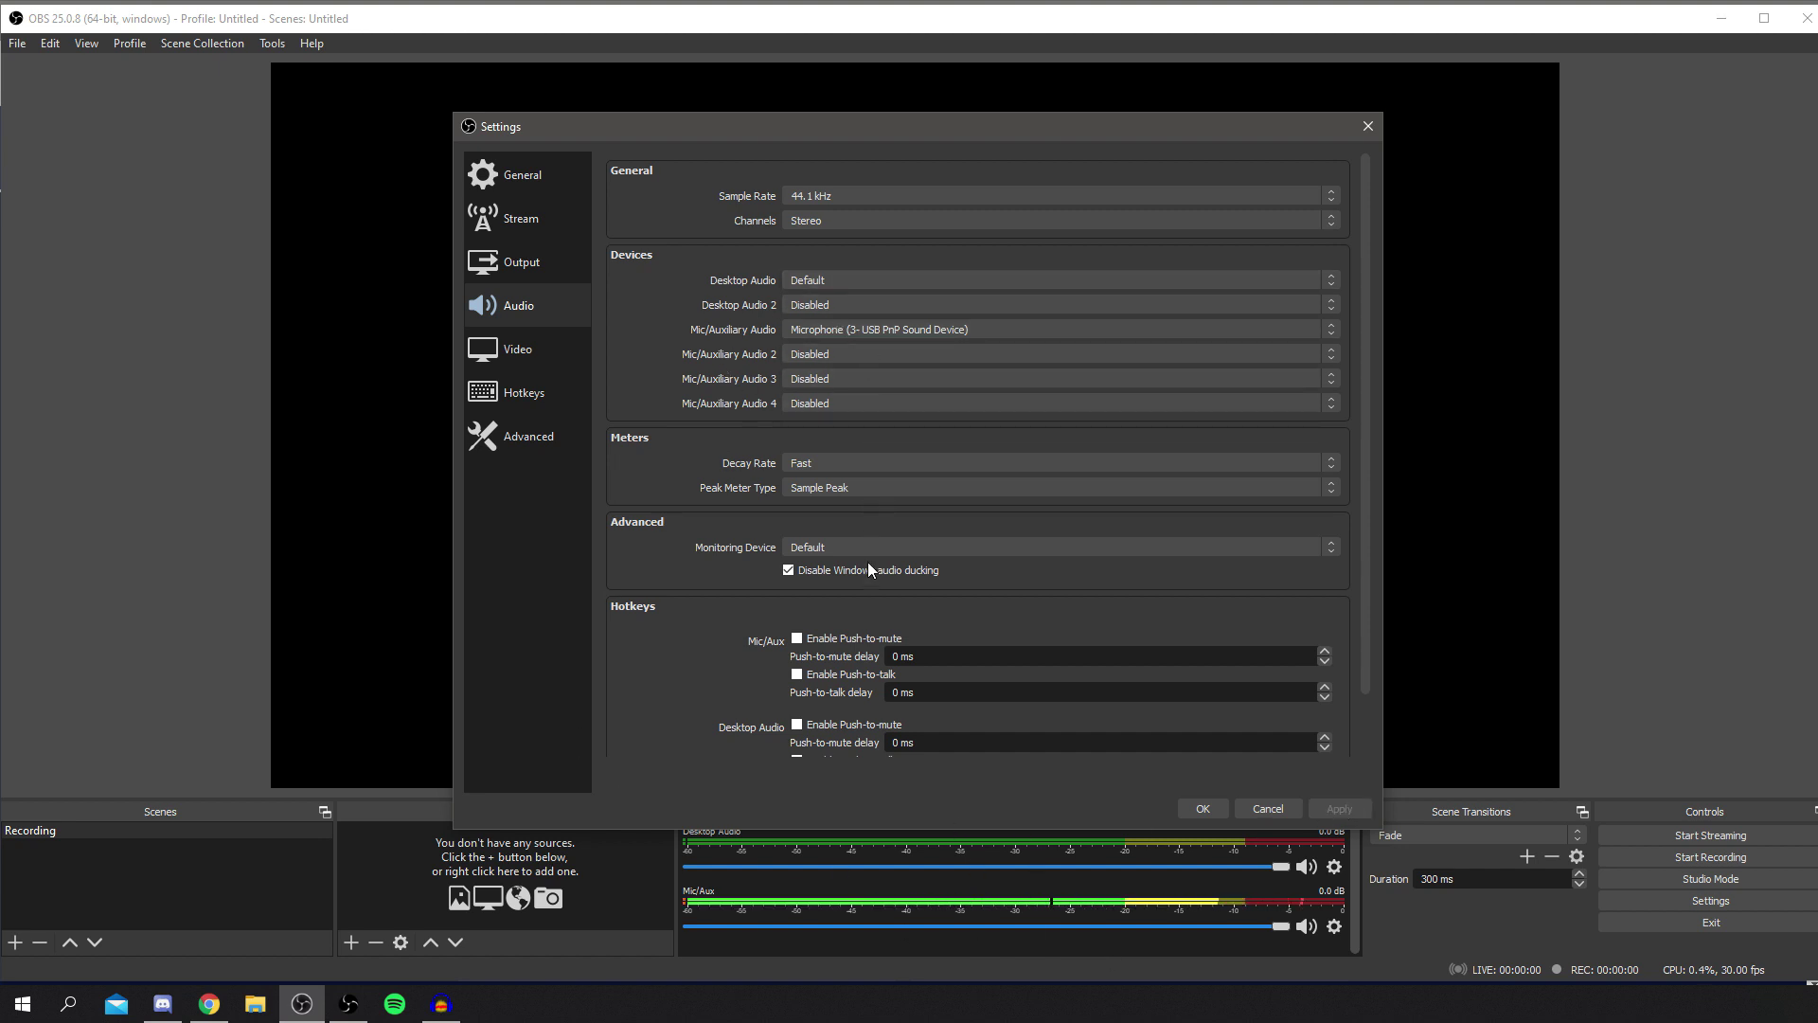
{"action": "left_click", "coordinate": [841, 355]}
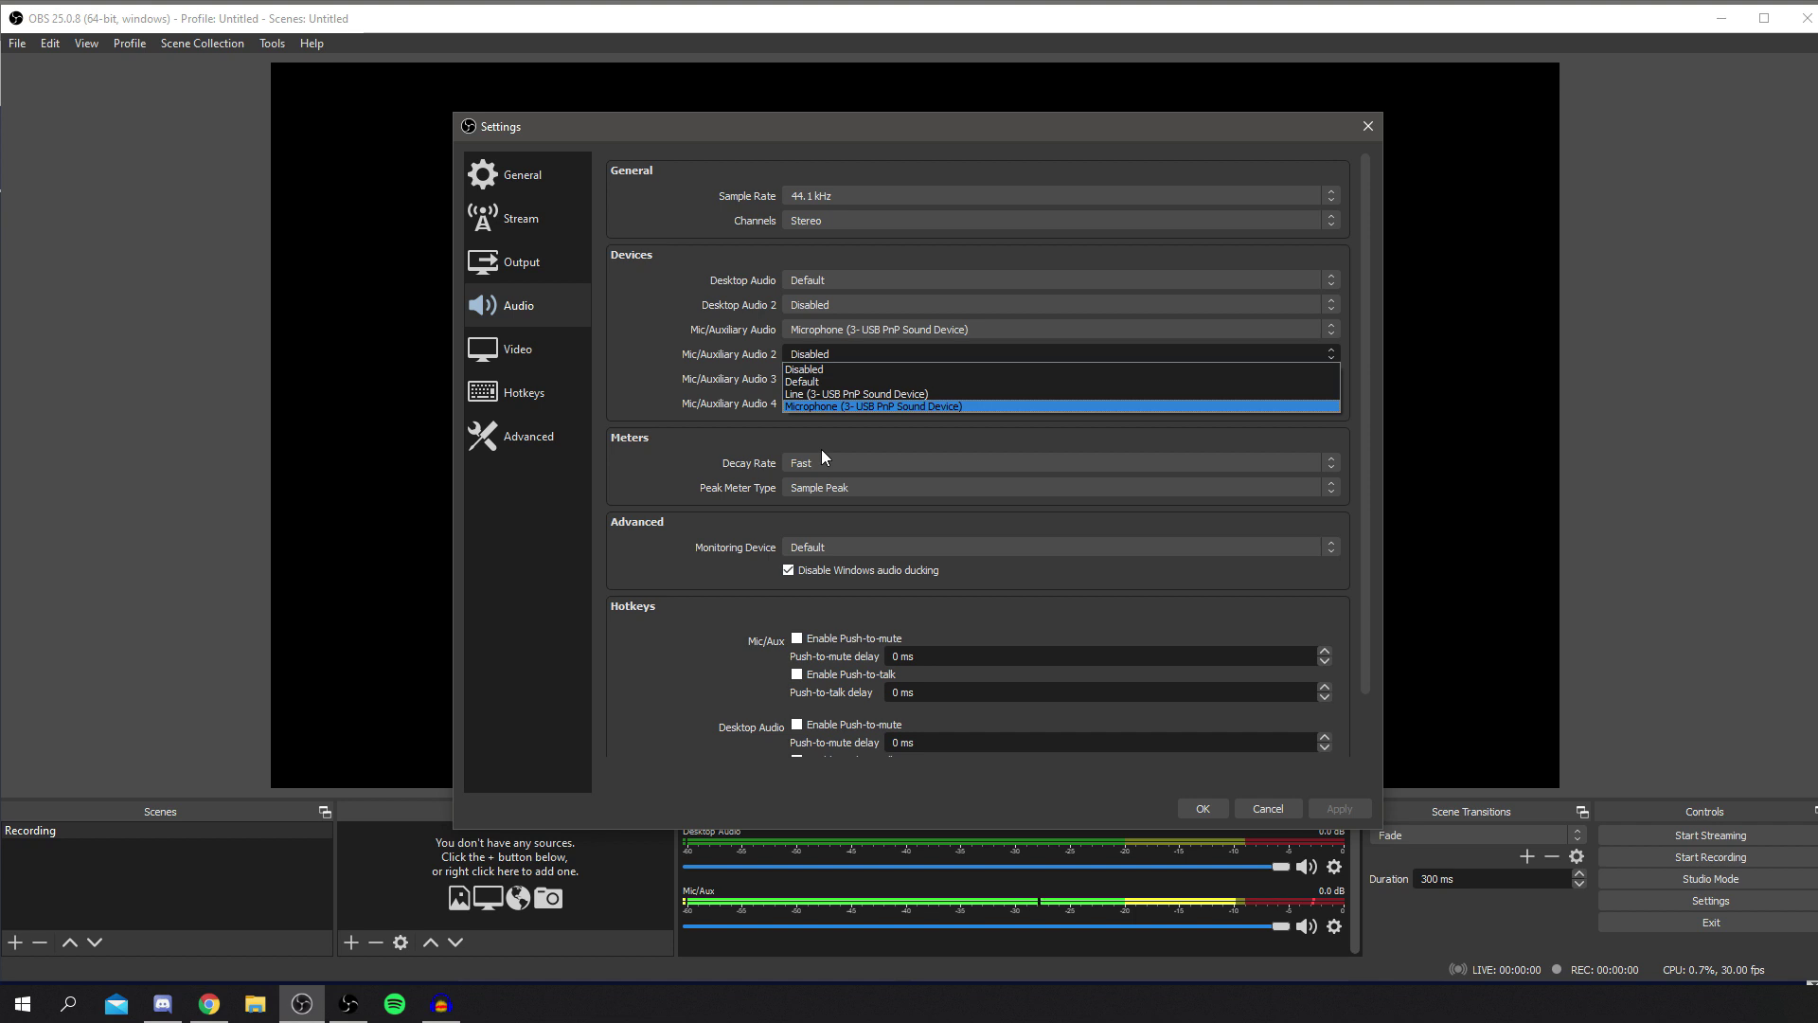
{"action": "left_click", "coordinate": [839, 367]}
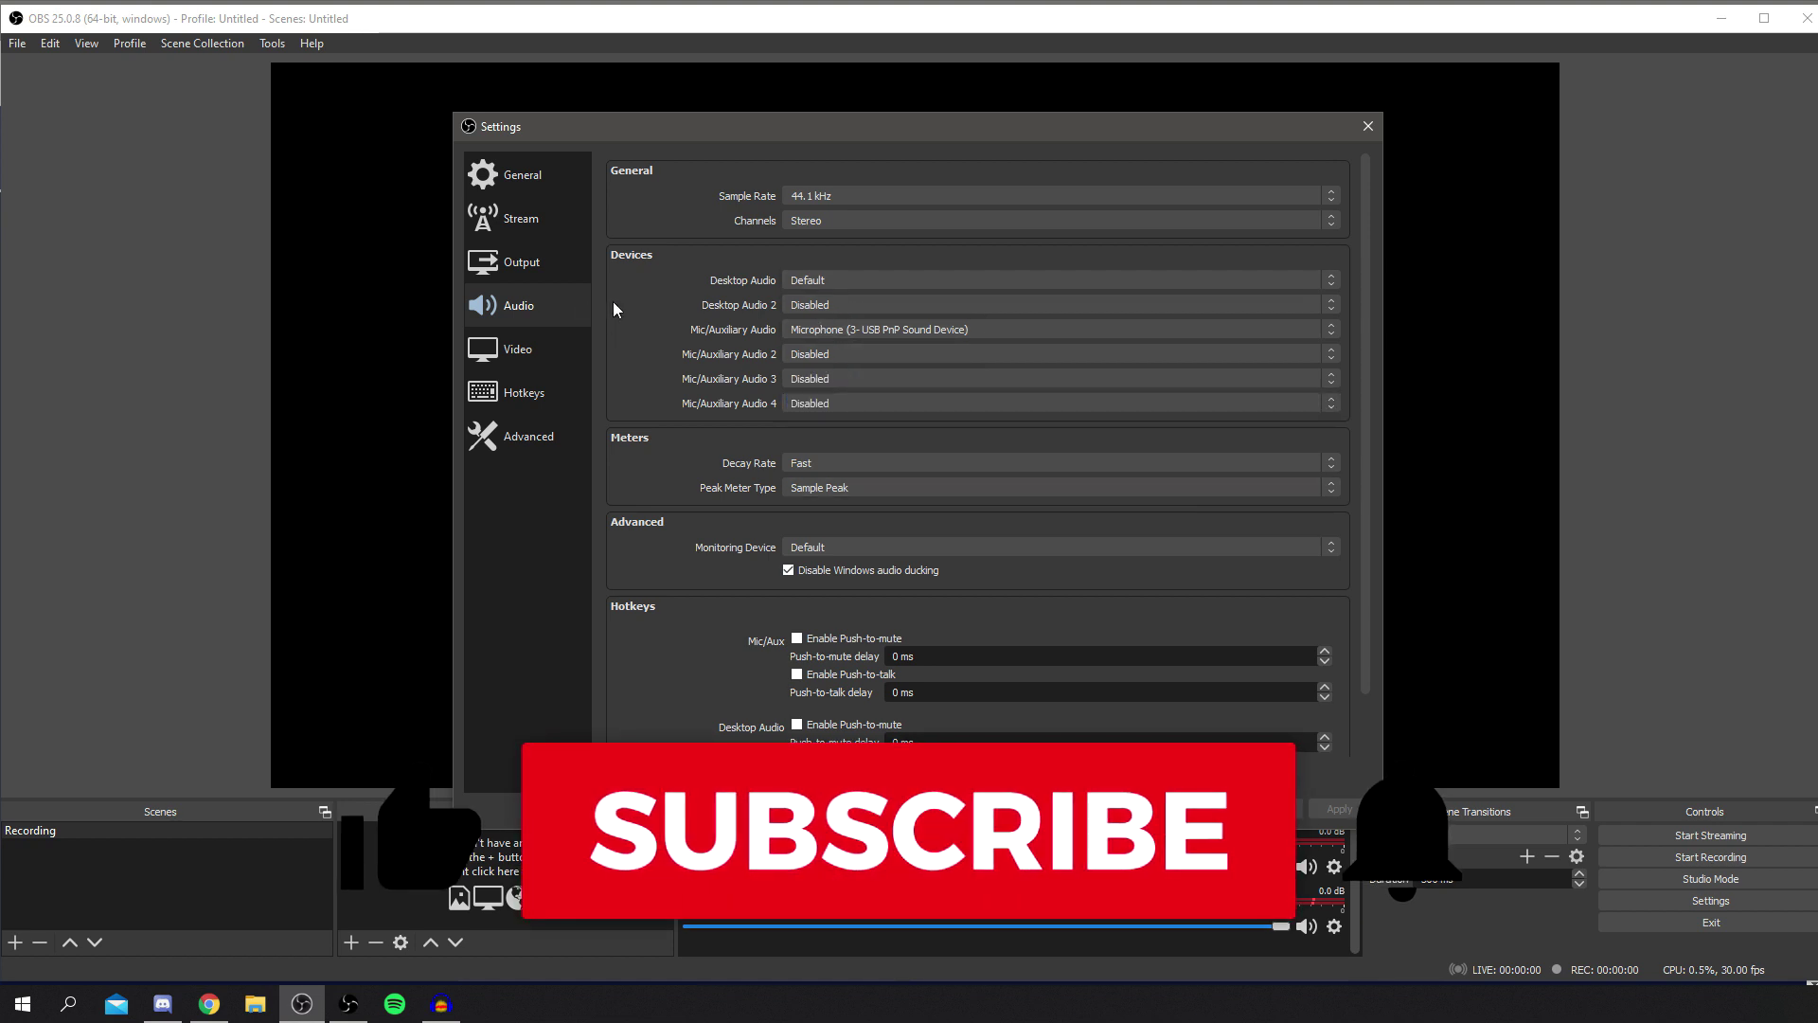
{"action": "scroll", "coordinate": [787, 590], "scroll_direction": "down", "scroll_amount": 1}
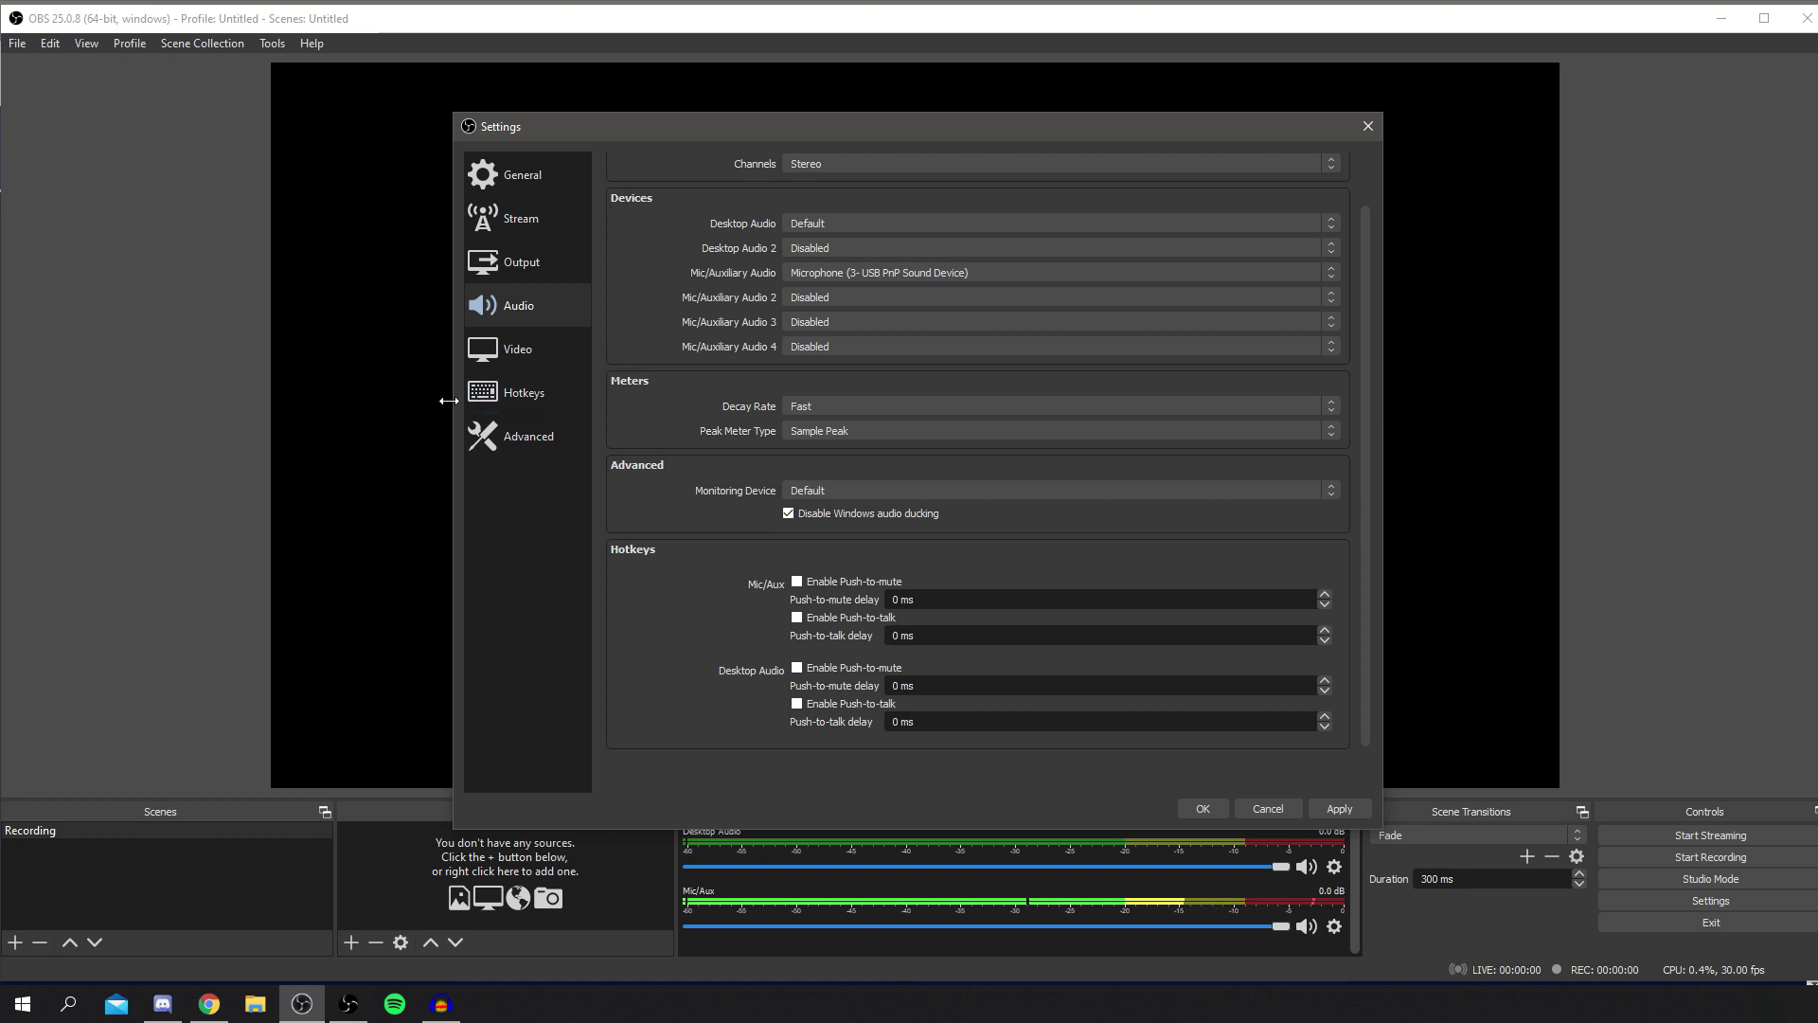
{"action": "scroll", "coordinate": [793, 565], "scroll_direction": "up", "scroll_amount": 2}
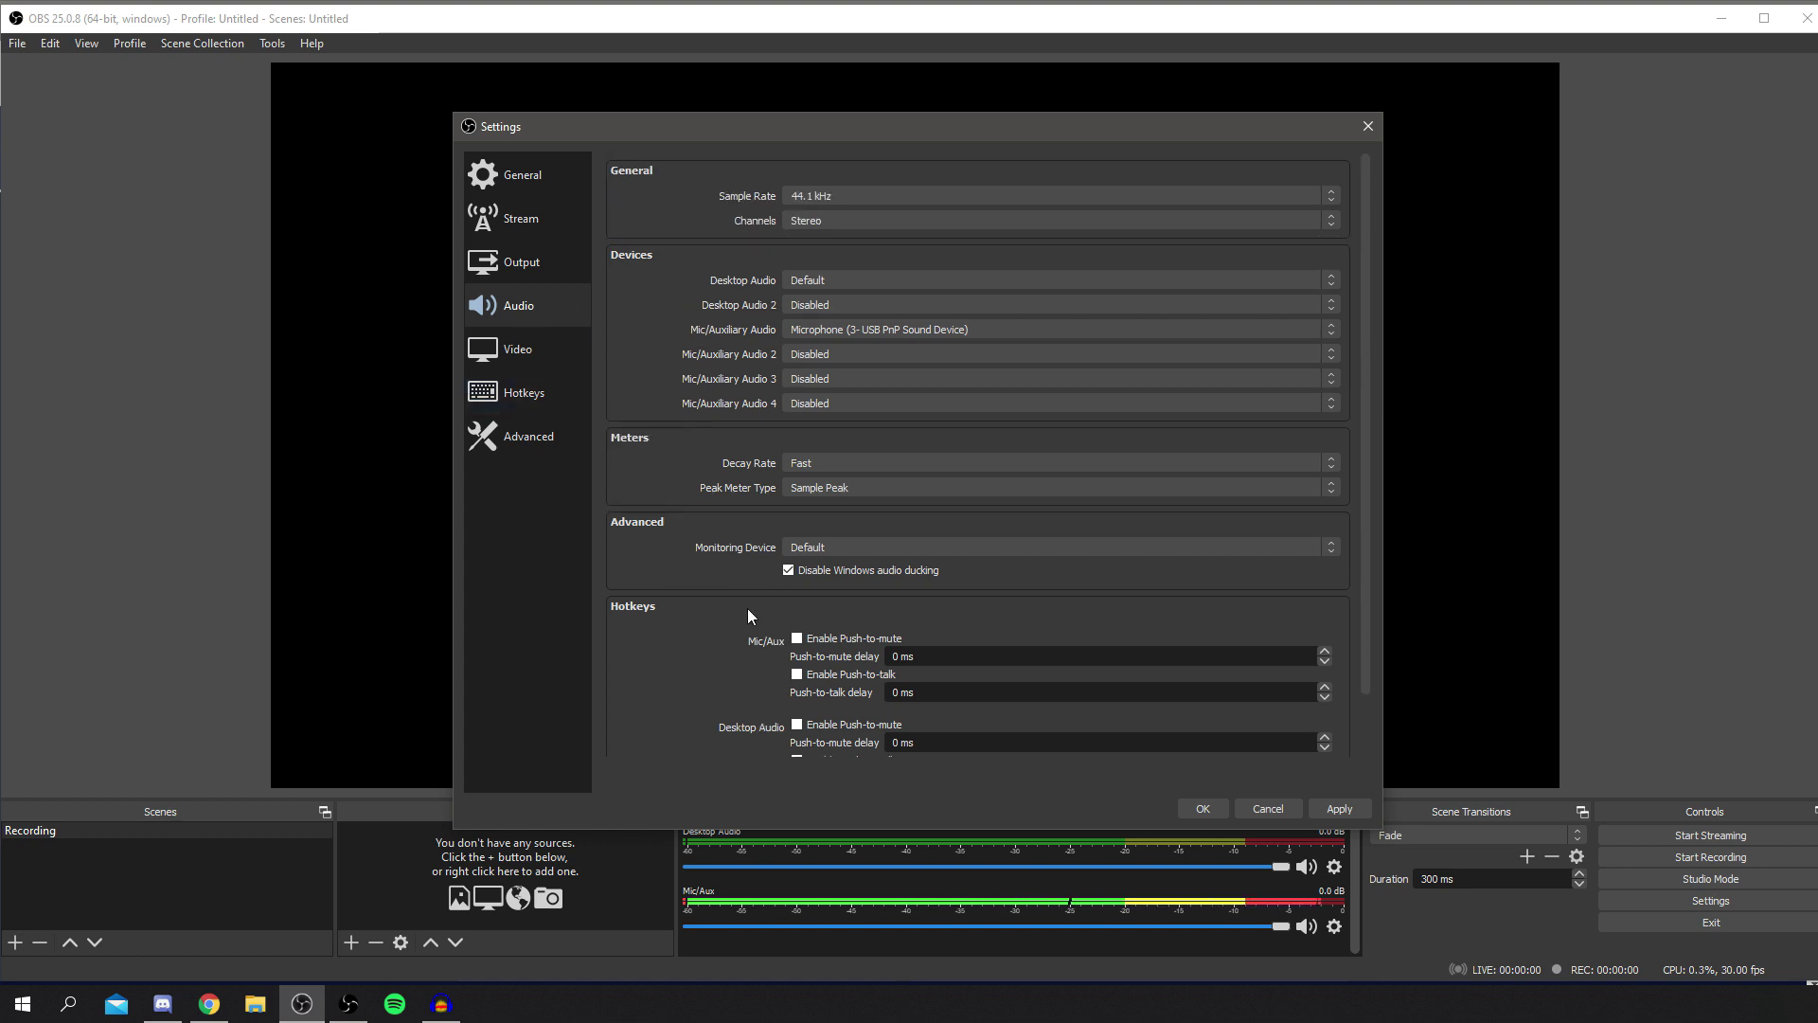
Step: In the video settings, set the output (scaled) resolution to 1920x1080 and apply the change
{"action": "left_click", "coordinate": [538, 348]}
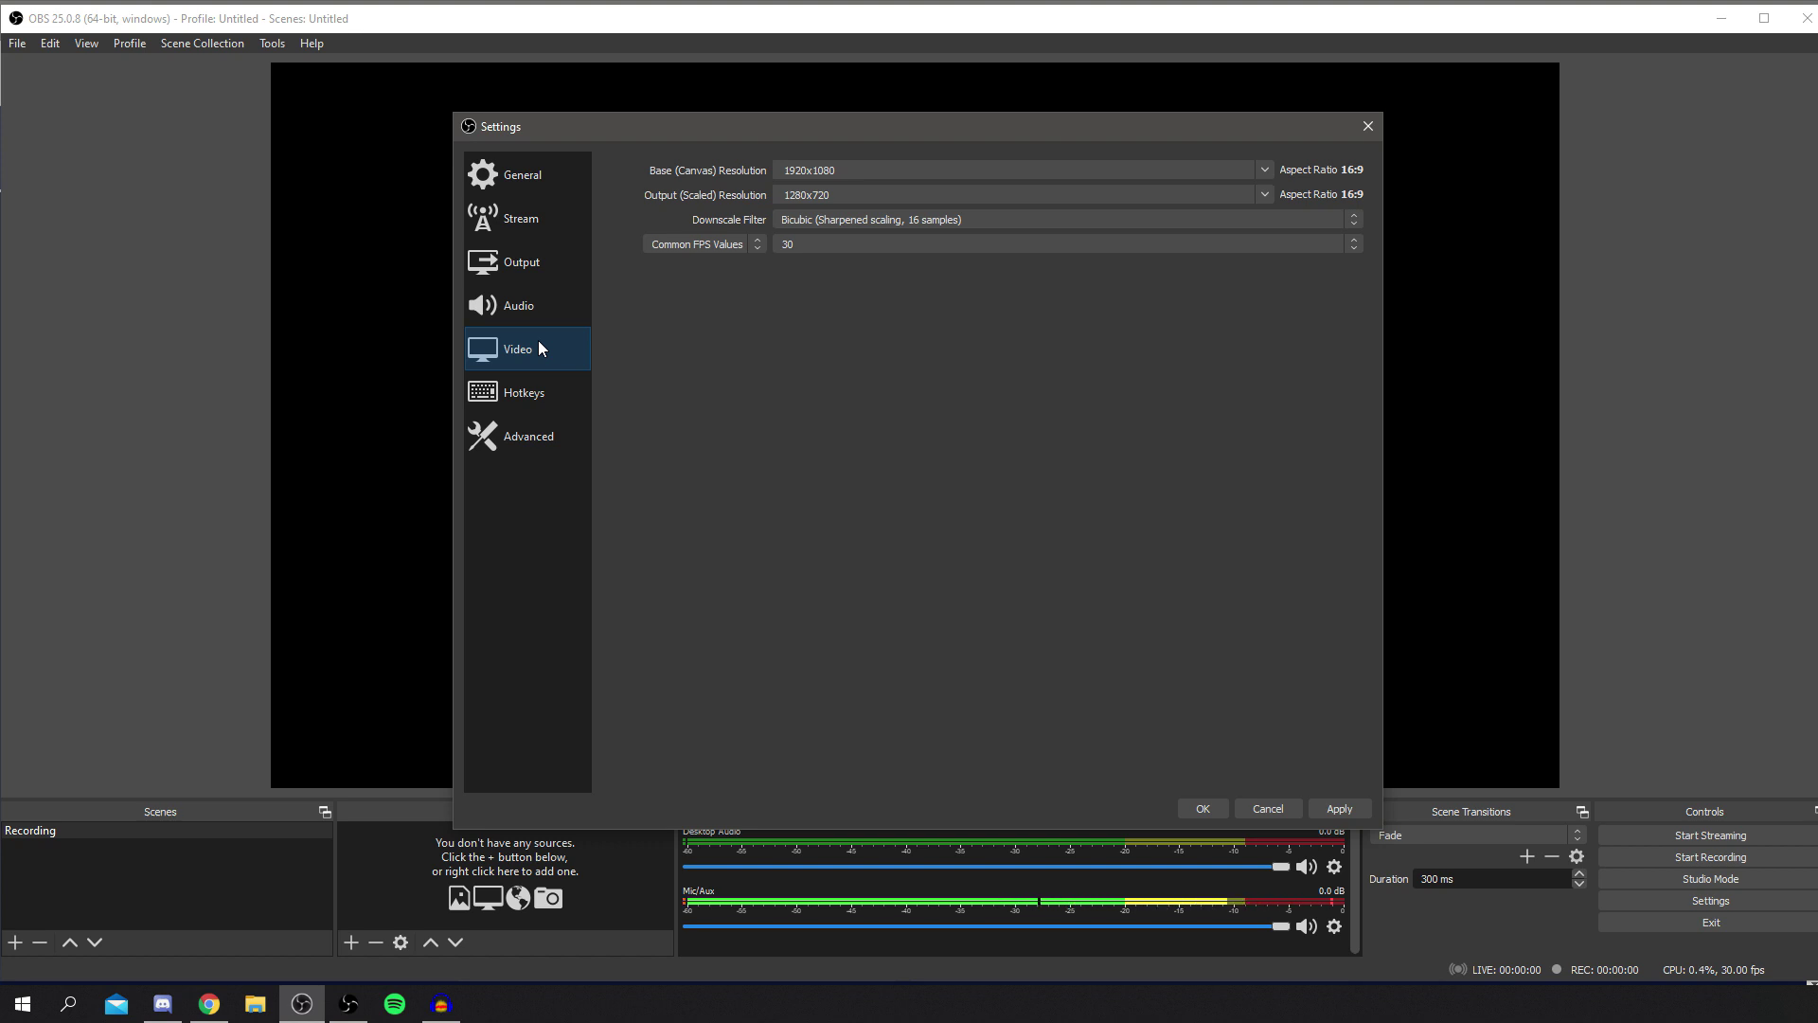
{"action": "left_click_drag", "start_coordinate": [792, 130], "coordinate": [1081, 260]}
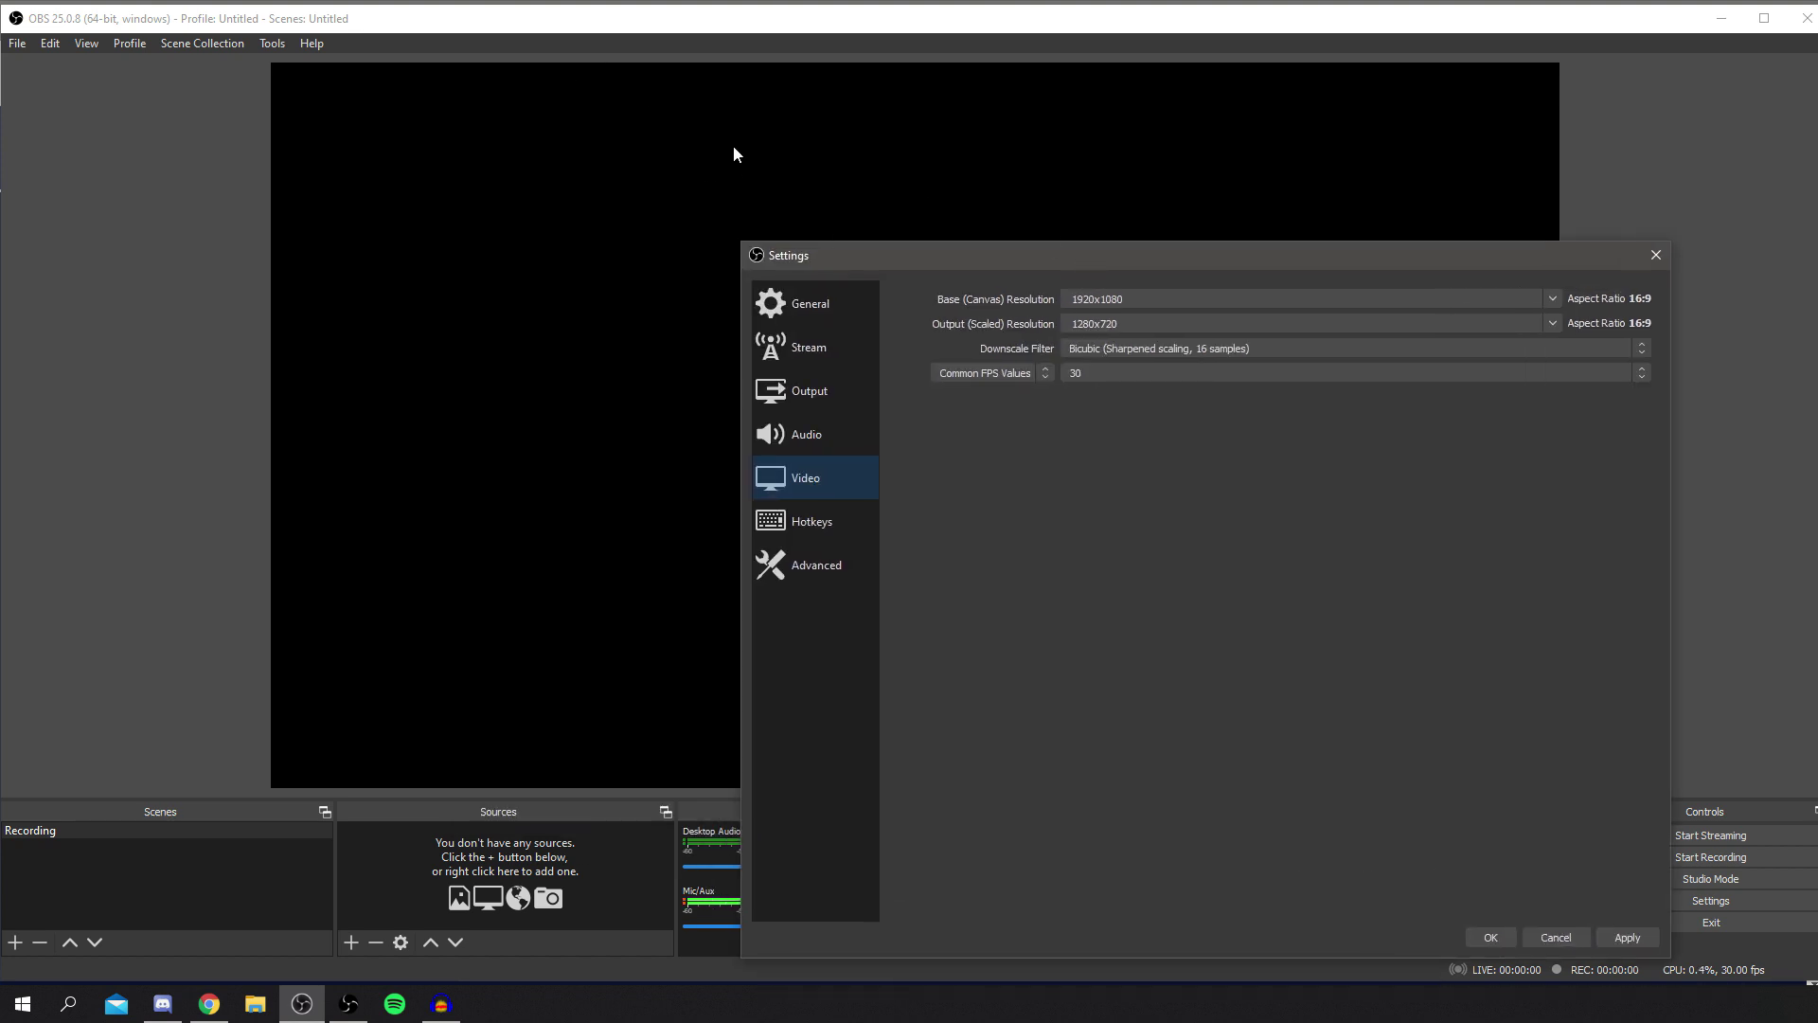
{"action": "left_click_drag", "start_coordinate": [793, 254], "coordinate": [579, 161]}
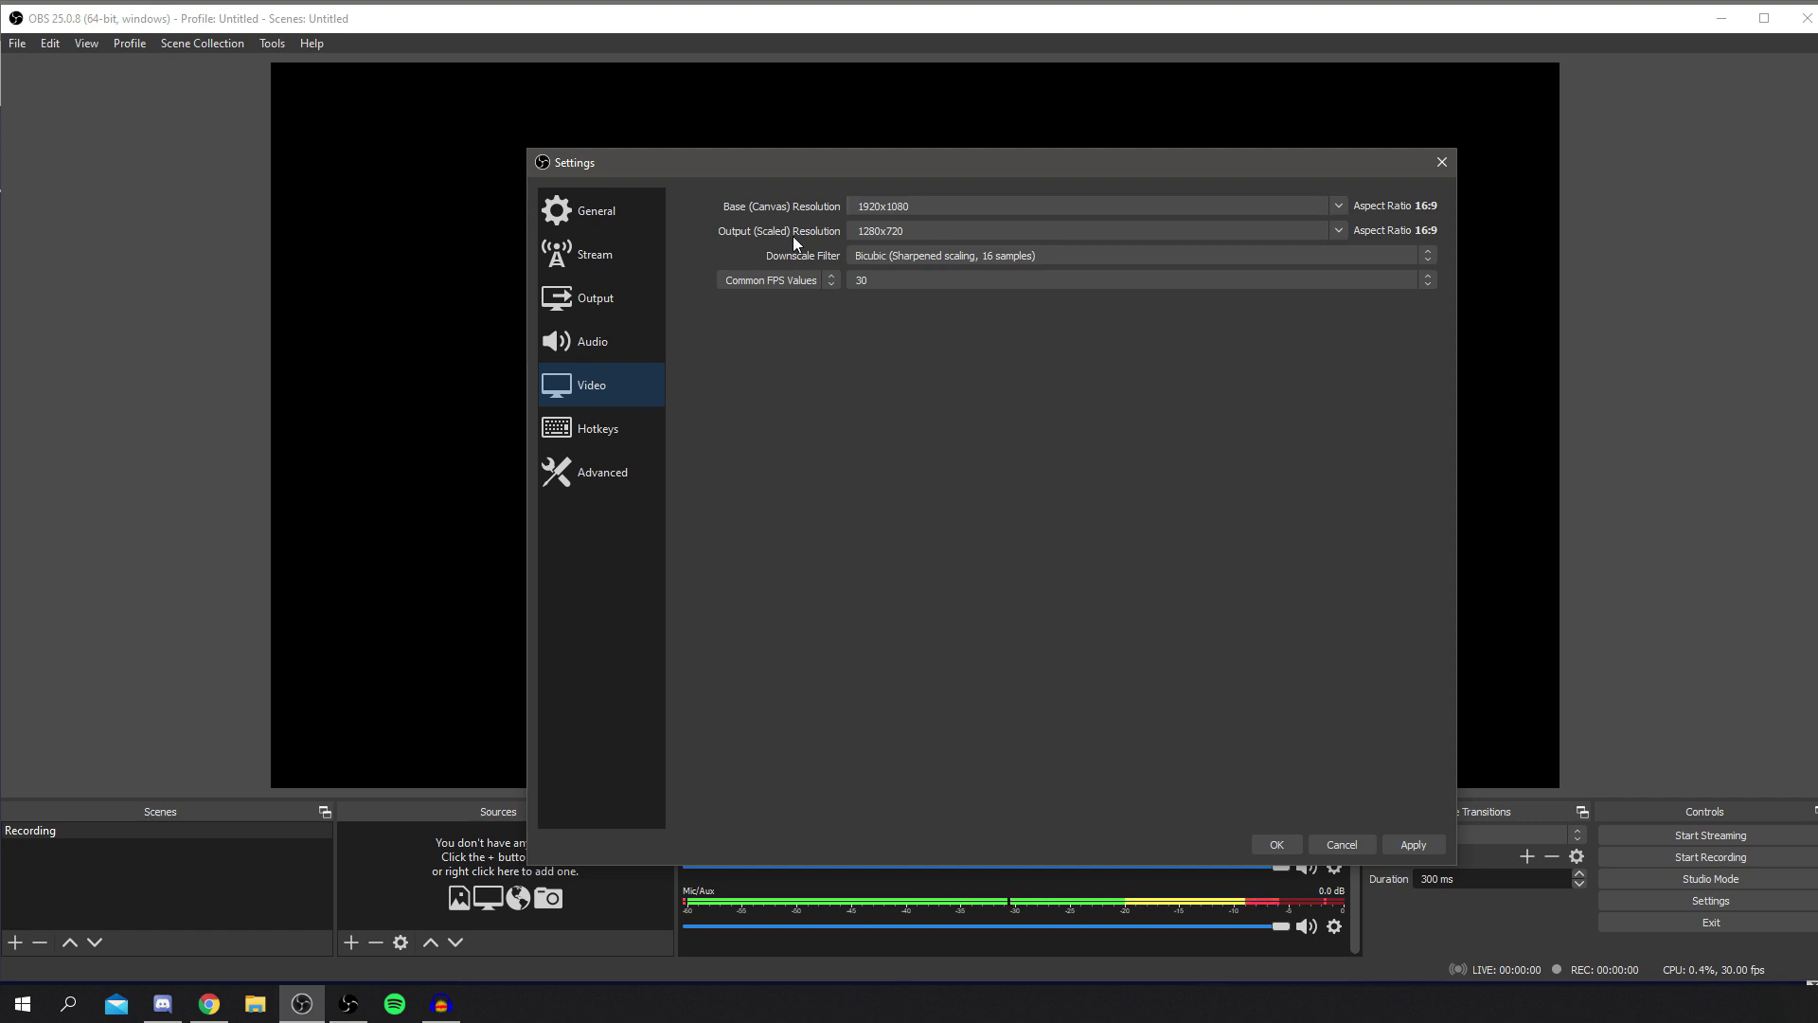
{"action": "left_click", "coordinate": [1338, 232]}
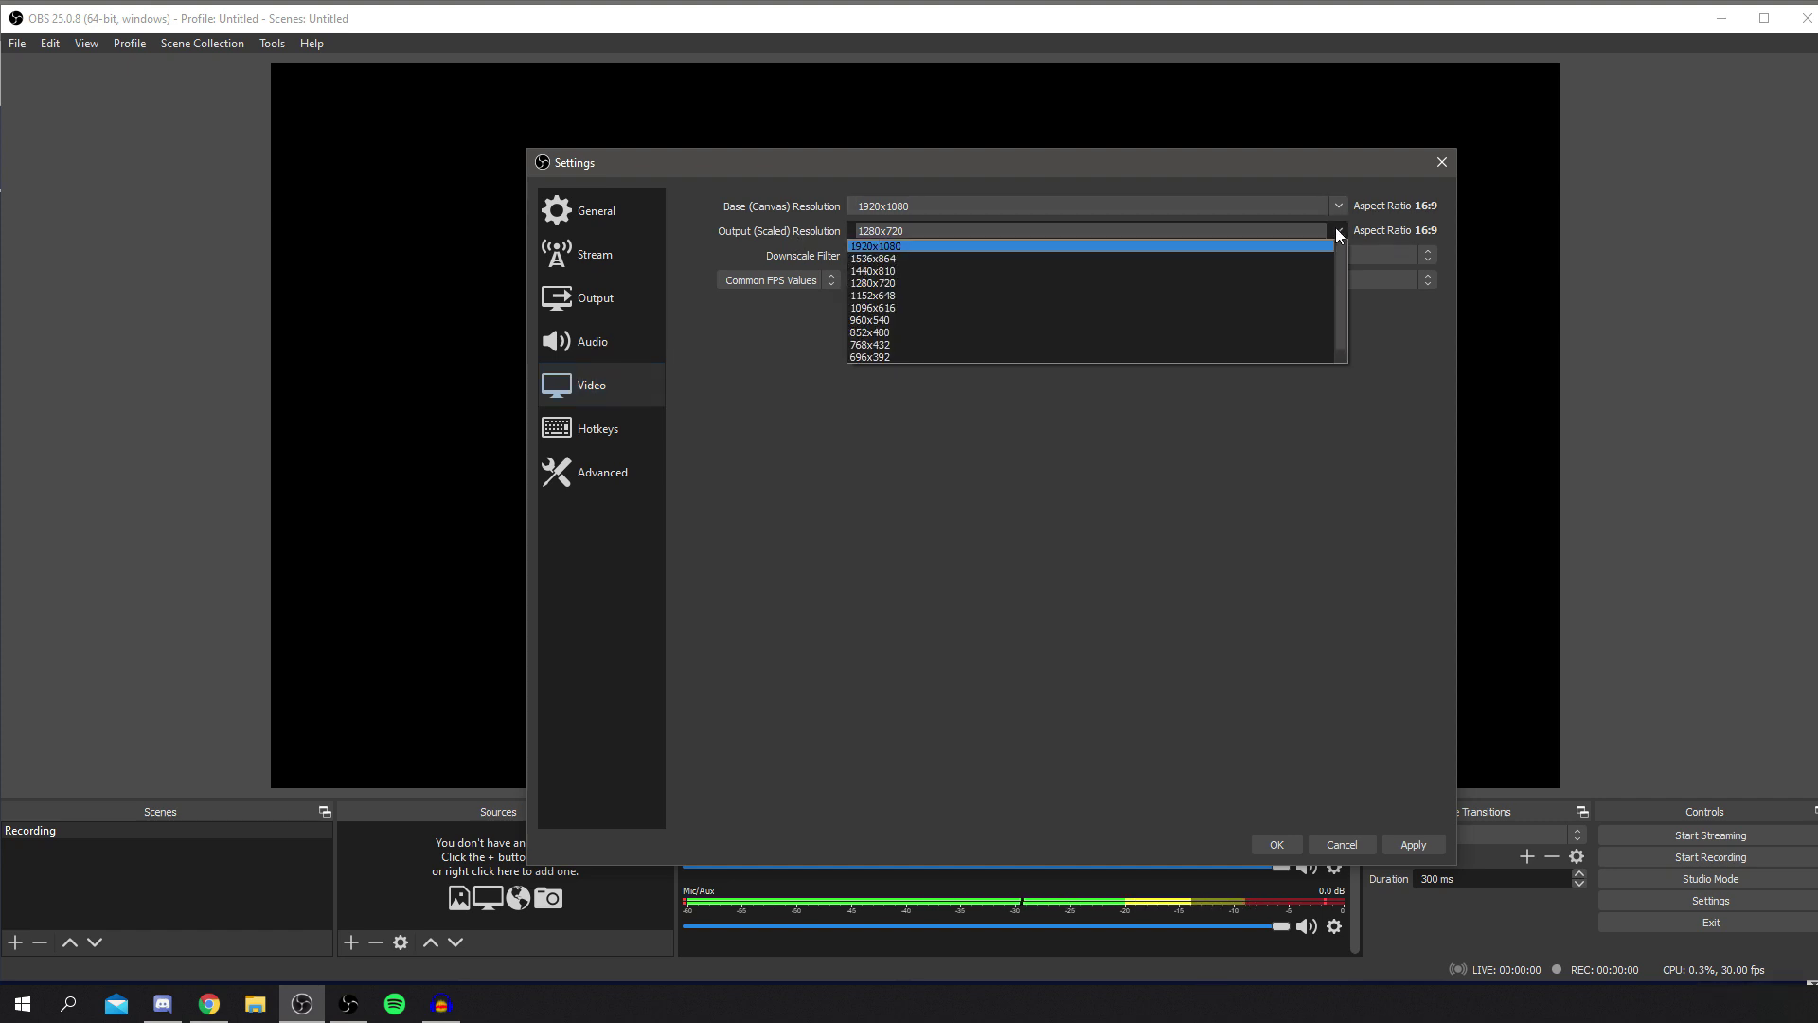
{"action": "left_click", "coordinate": [885, 246]}
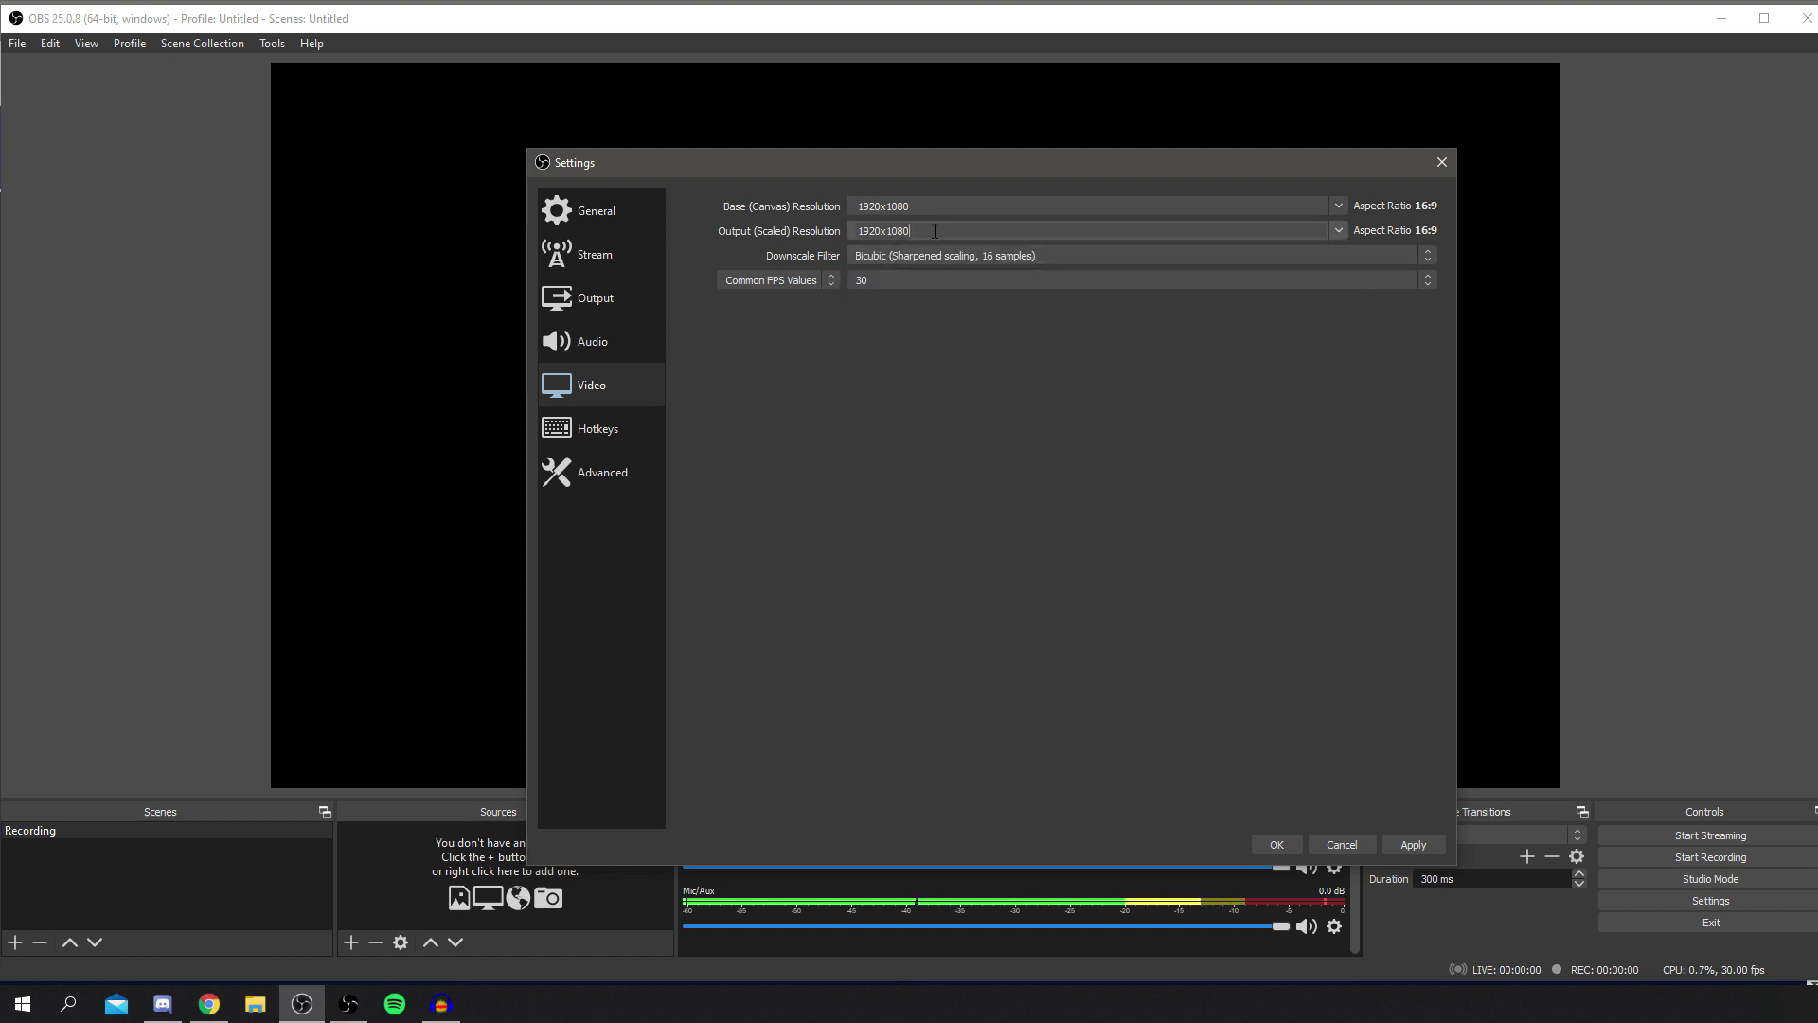
{"action": "left_click", "coordinate": [1335, 230]}
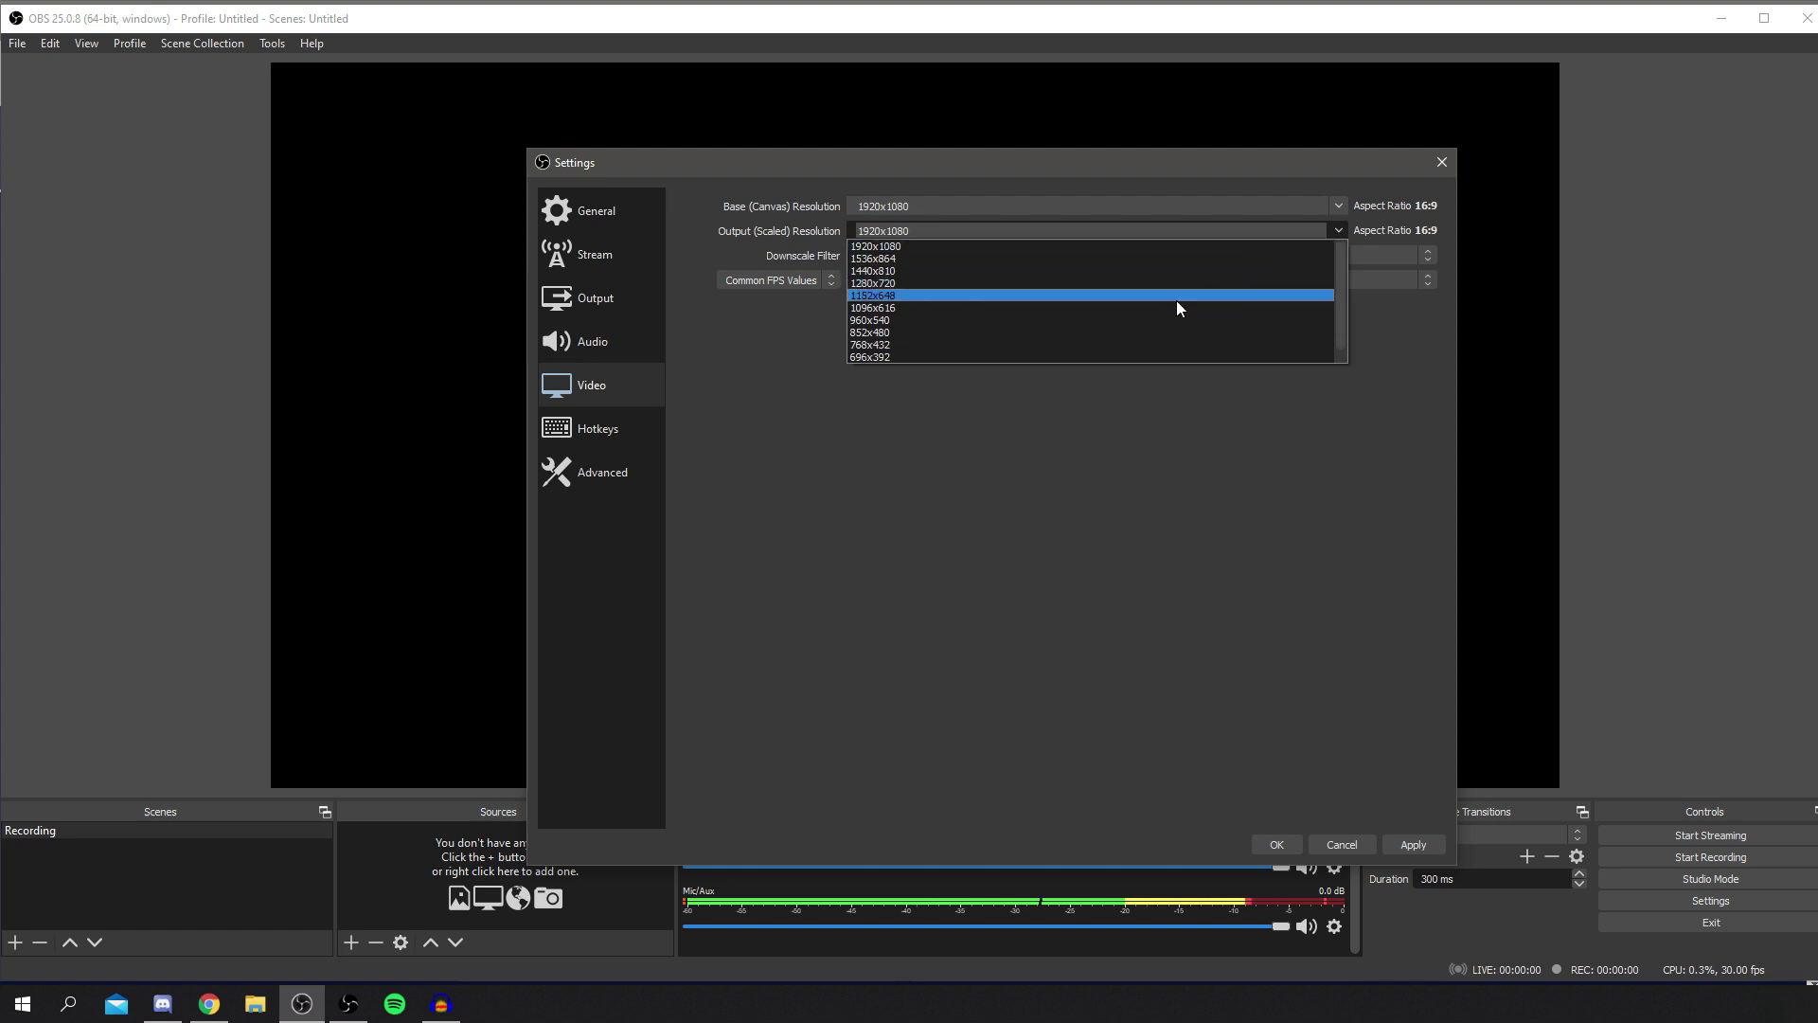
{"action": "left_click", "coordinate": [897, 248]}
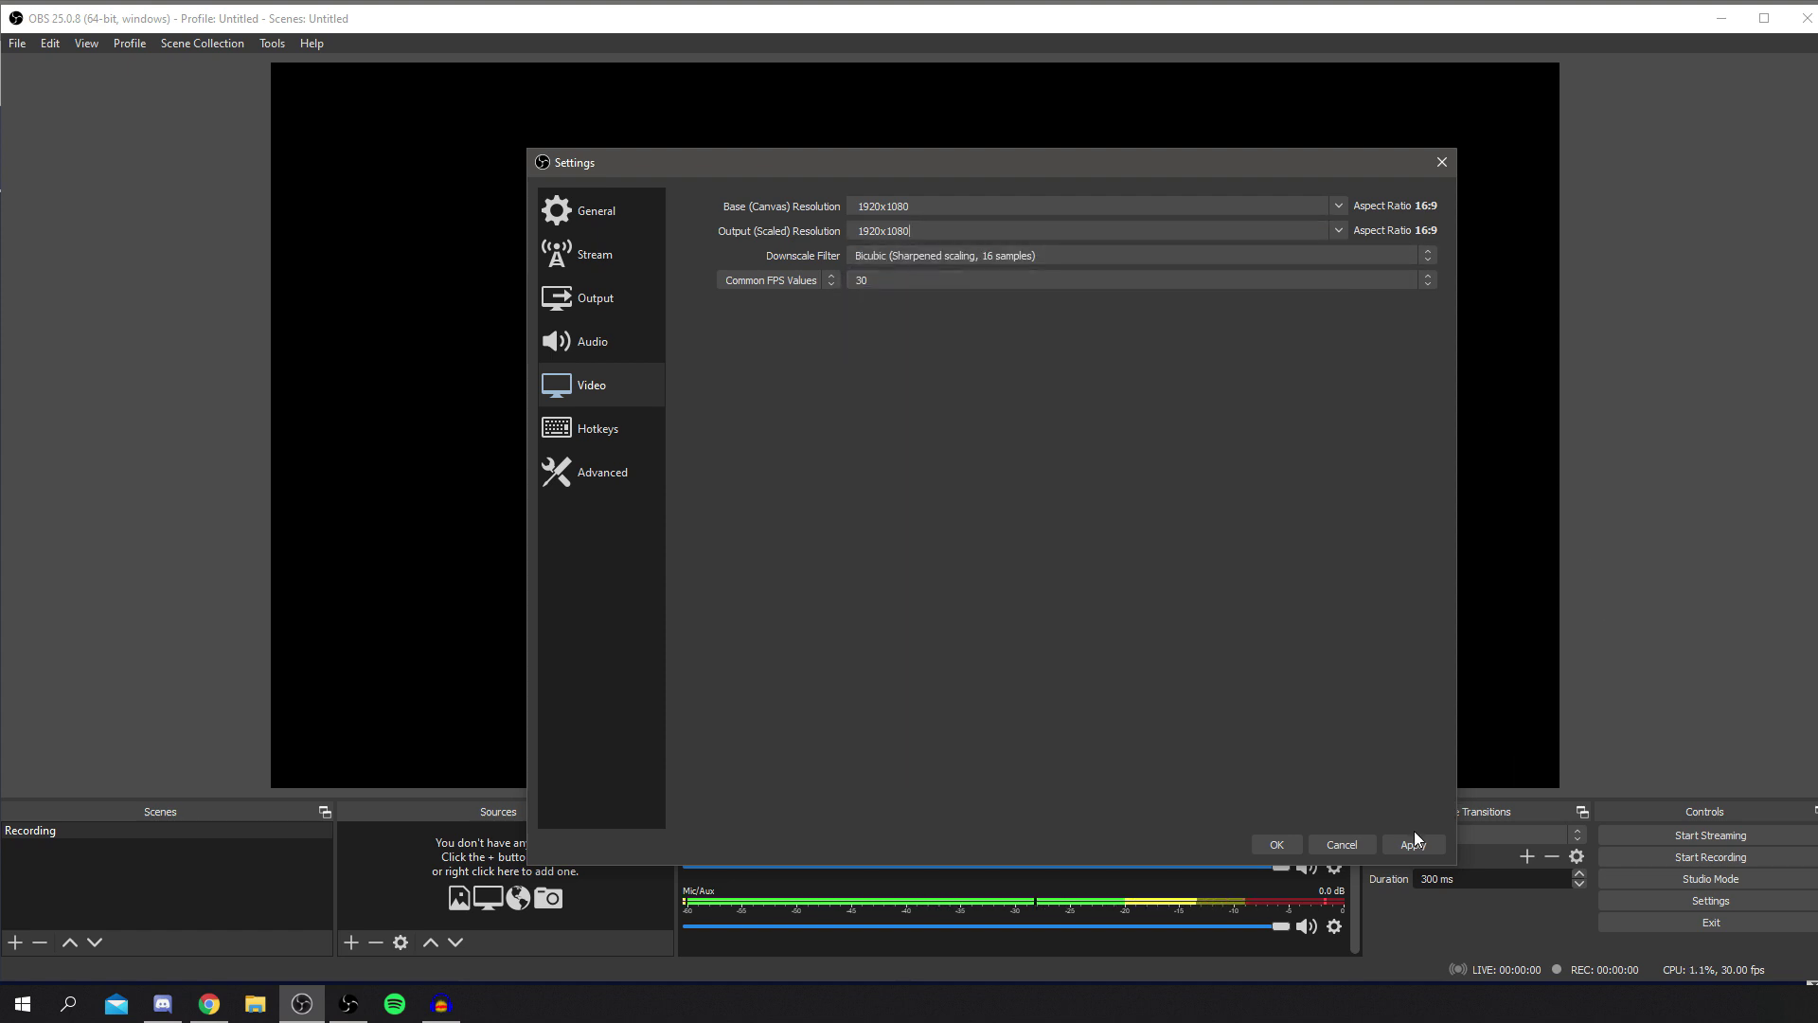
{"action": "left_click", "coordinate": [1412, 845]}
Step: Keep the Bicubic (Sharpened scaling, 16 samples) downscale filter and set the common FPS value to 60
{"action": "left_click", "coordinate": [882, 254]}
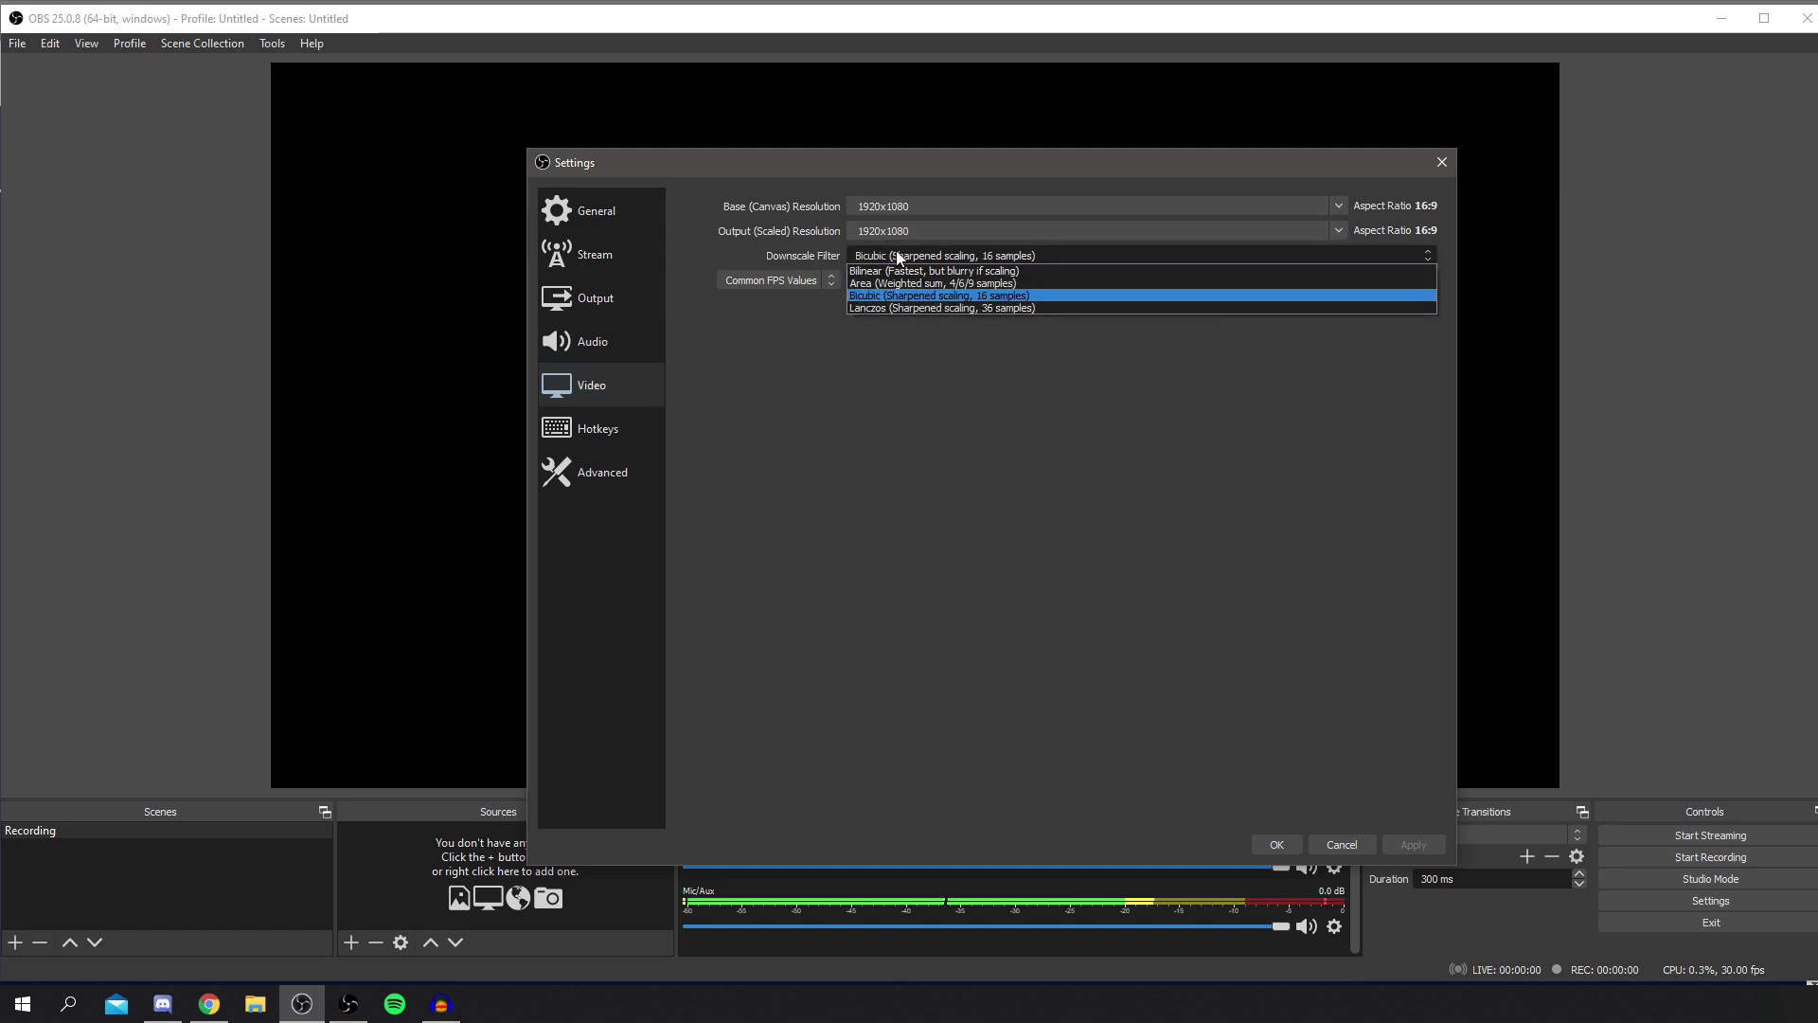
{"action": "left_click", "coordinate": [869, 297]}
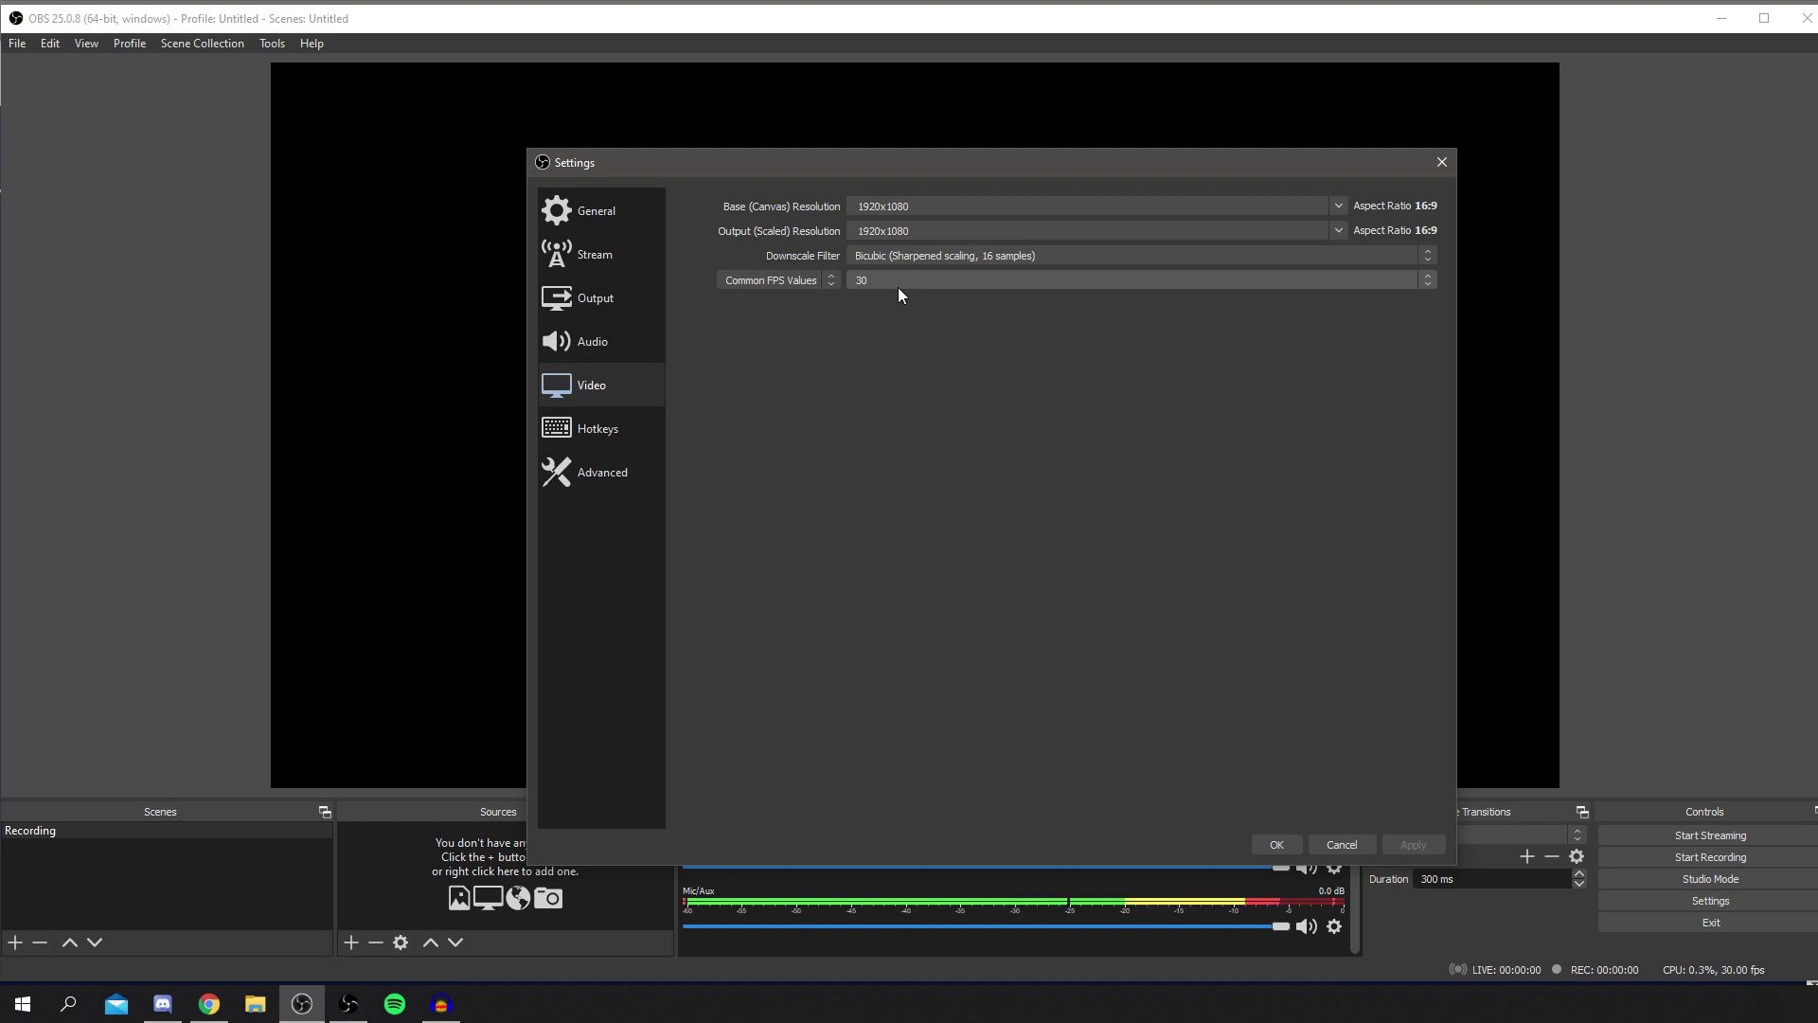
{"action": "left_click", "coordinate": [905, 279]}
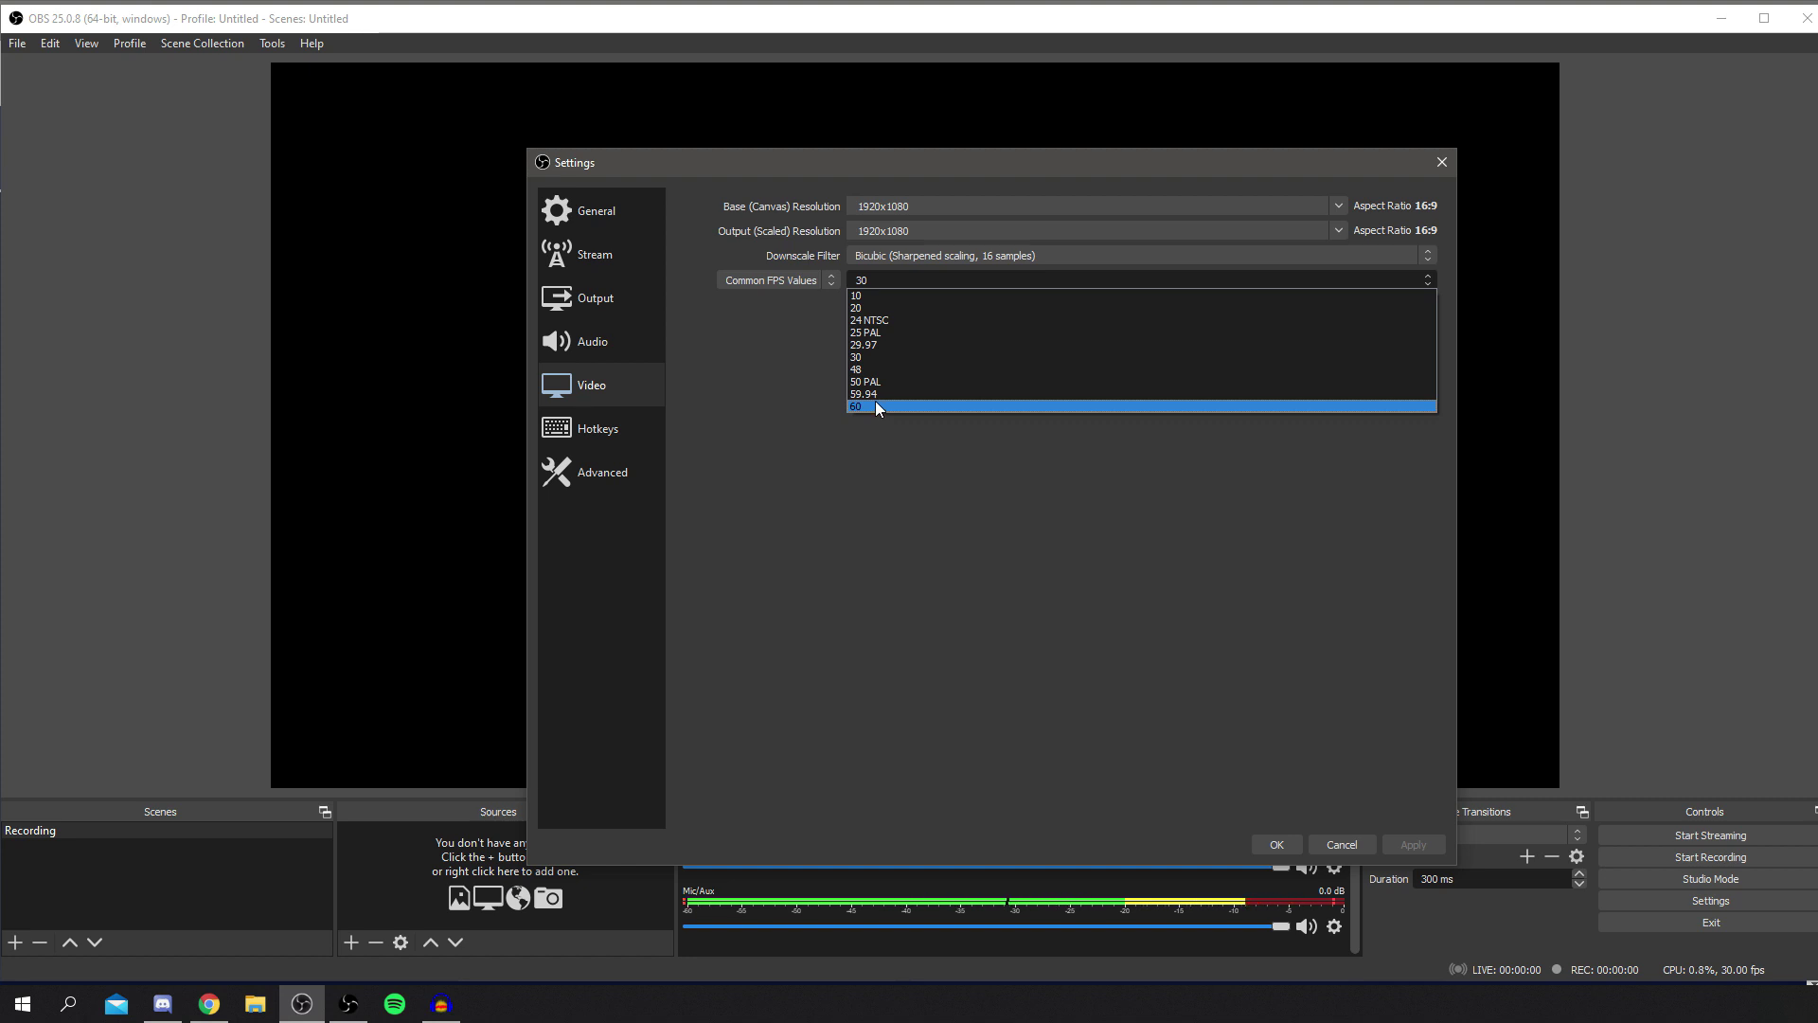
{"action": "left_click", "coordinate": [876, 405]}
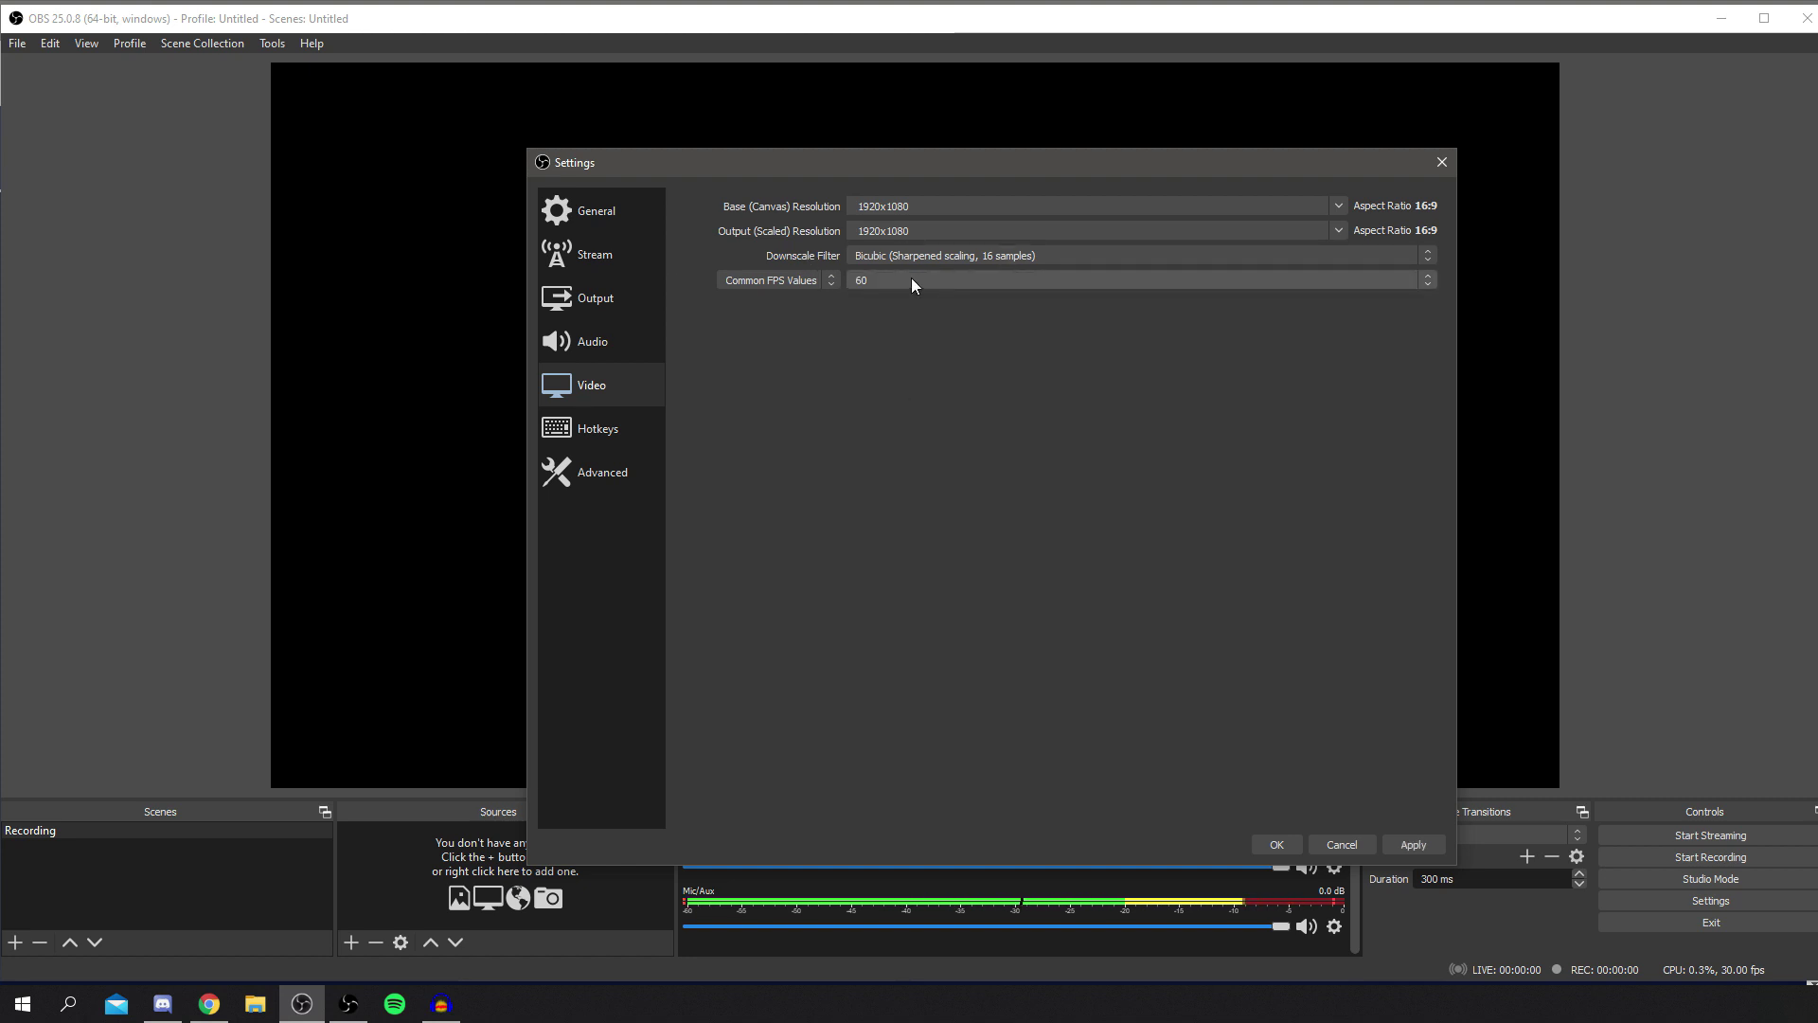
{"action": "left_click", "coordinate": [859, 279]}
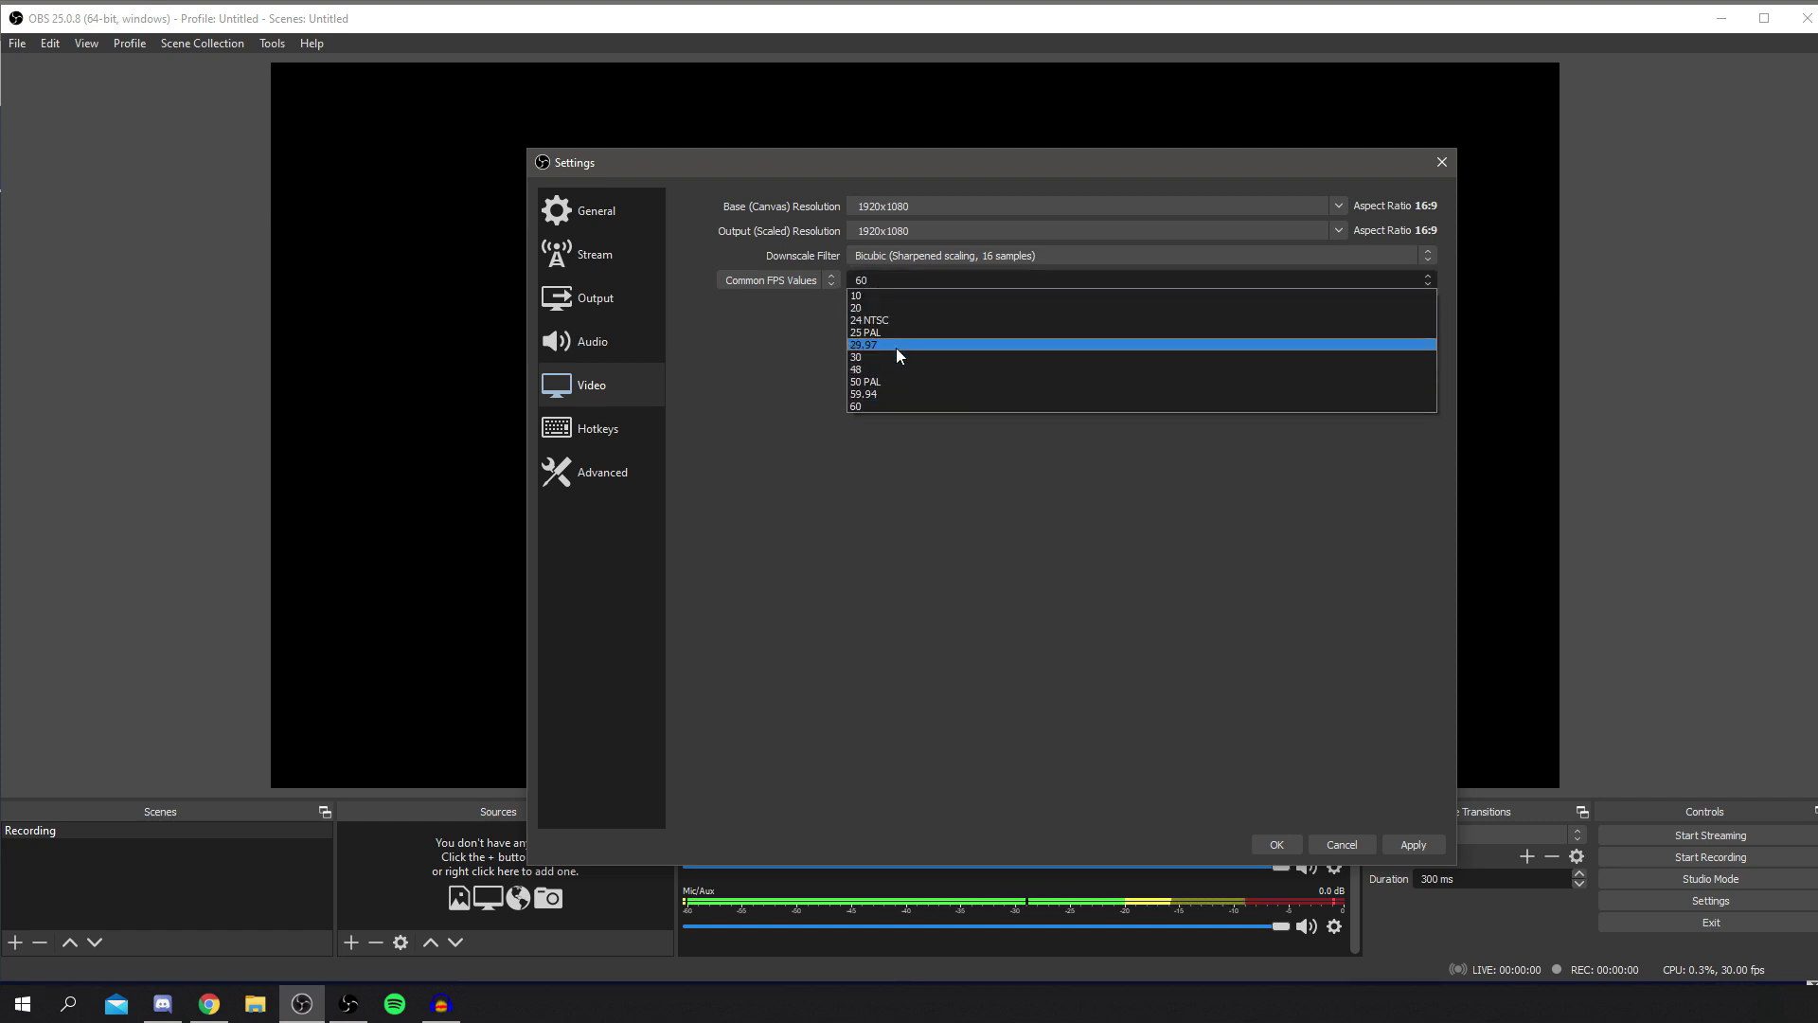
{"action": "left_click", "coordinate": [888, 407]}
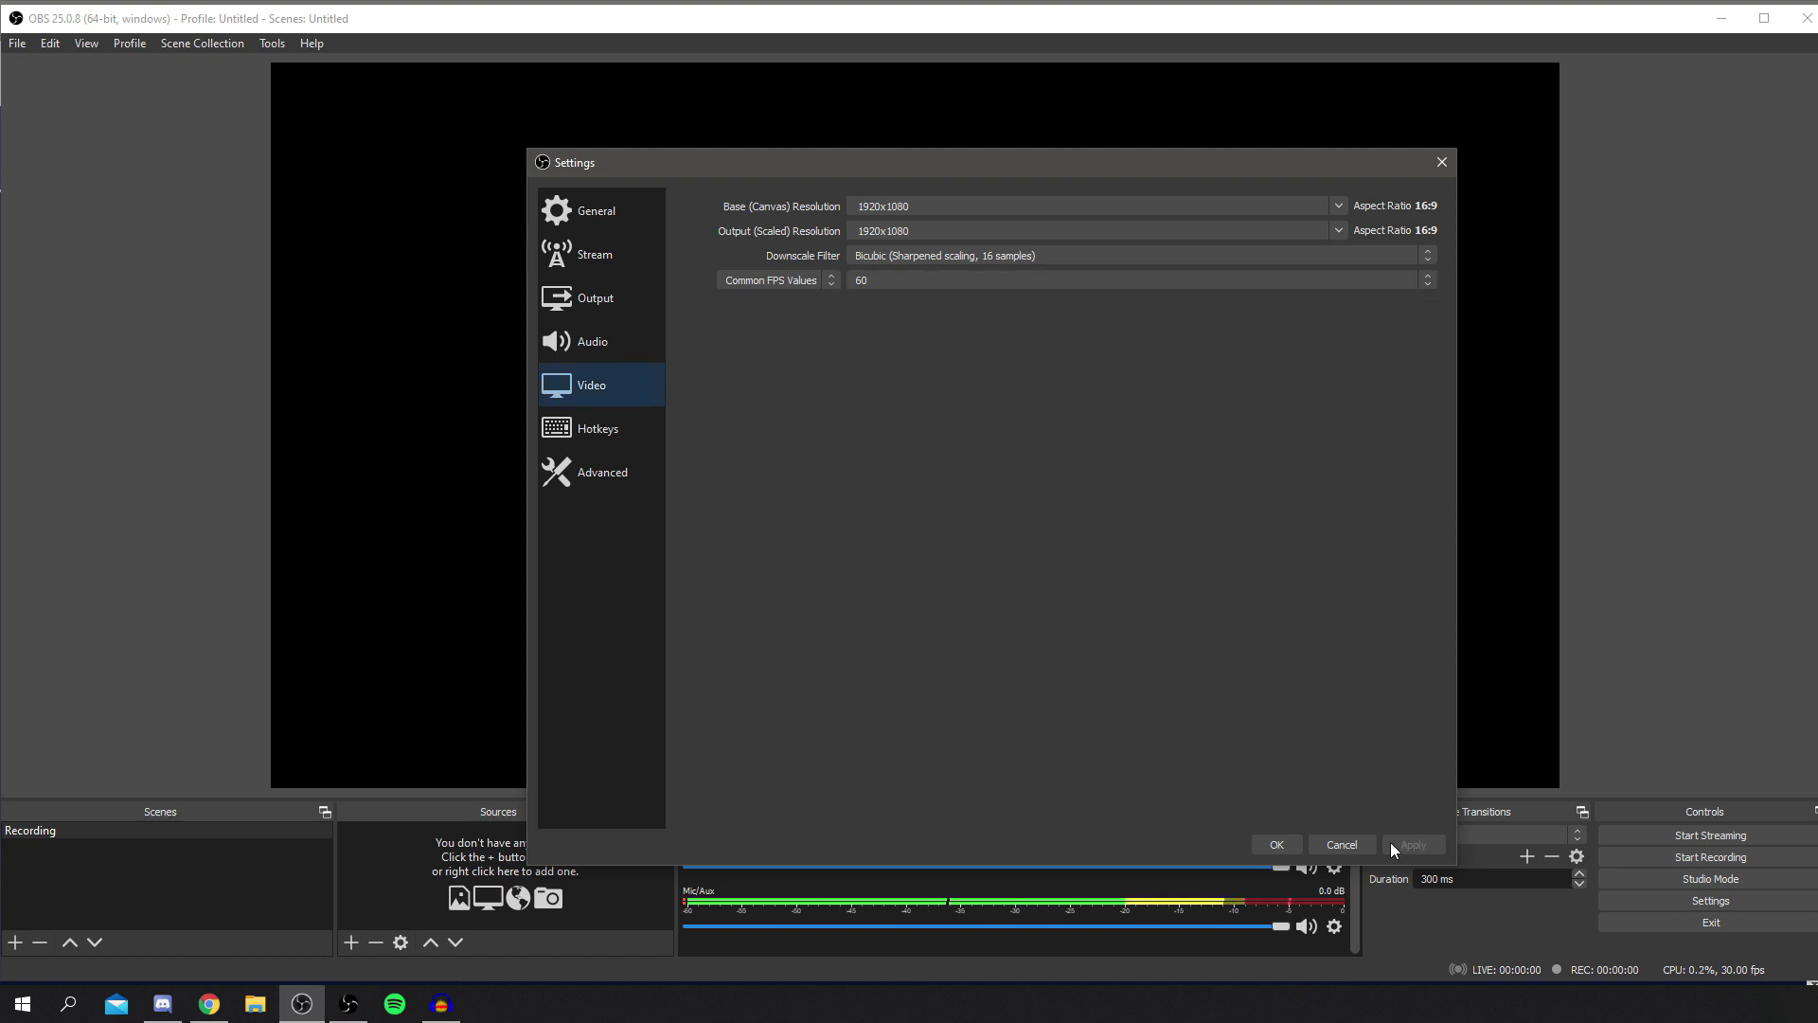
Step: Try 0 as the Start Recording hotkey, clear it, and look over the remaining hotkeys without assigning any
{"action": "left_click", "coordinate": [629, 437]}
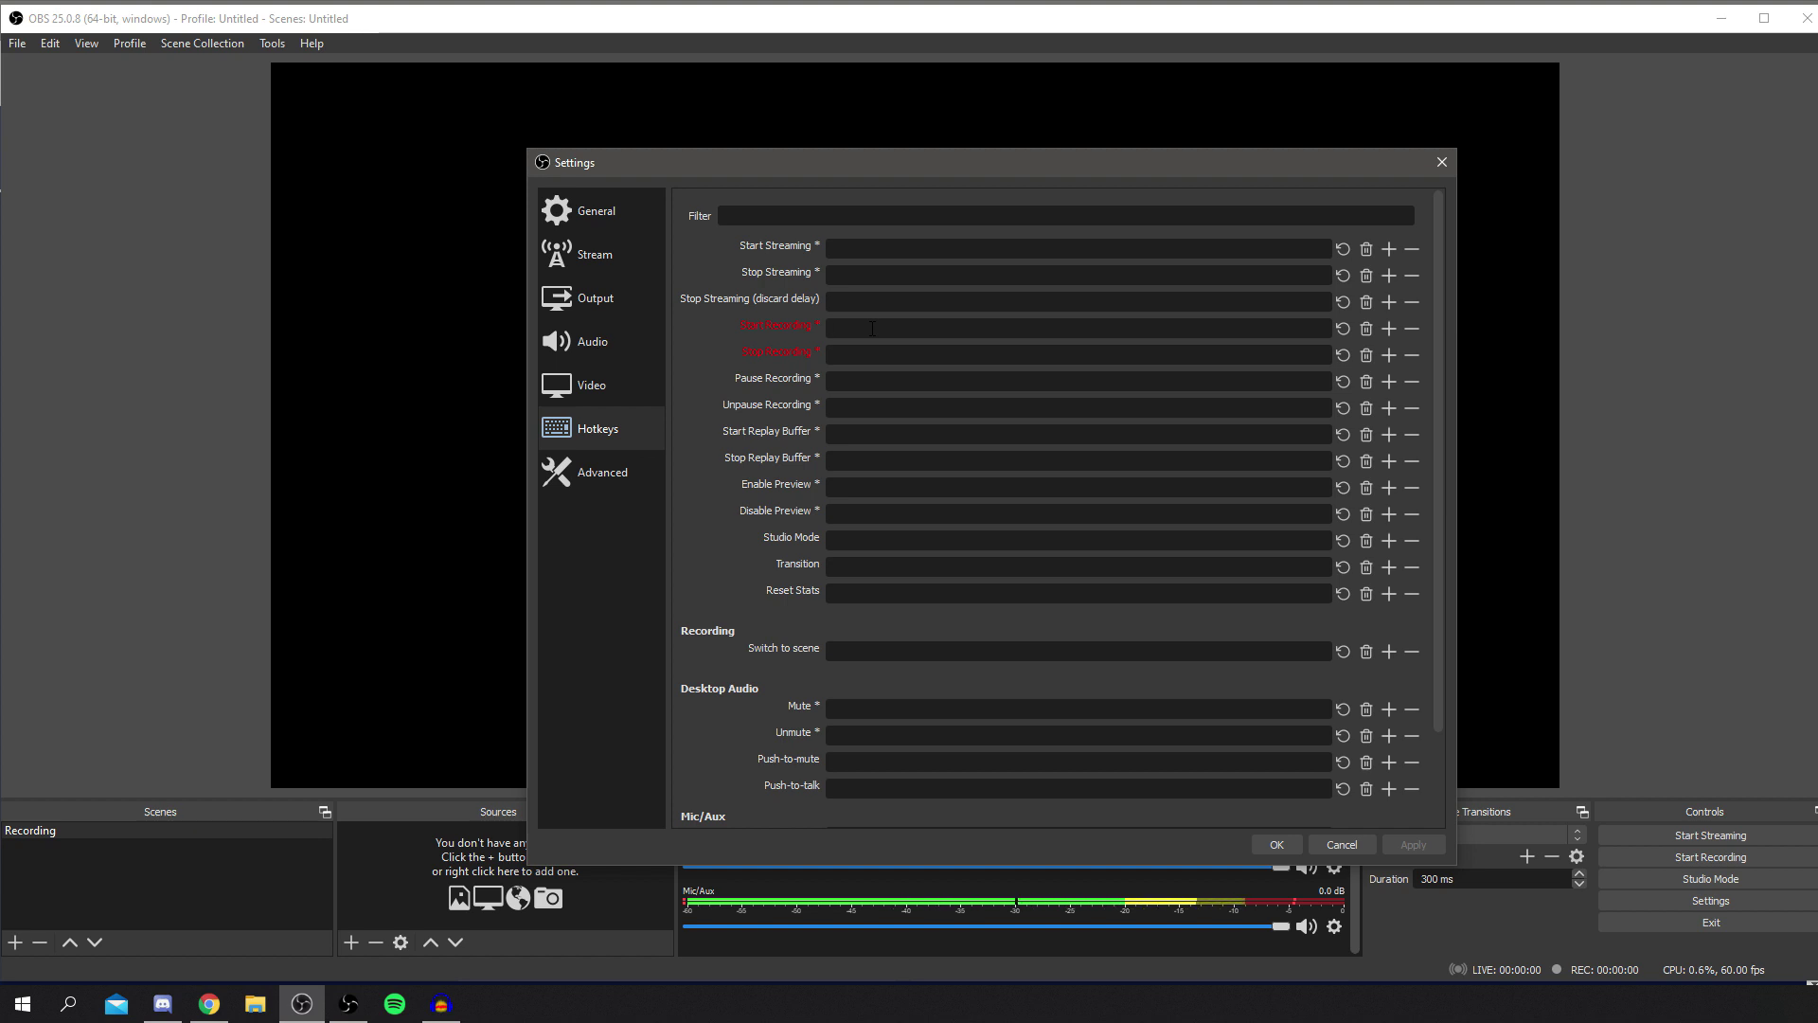
{"action": "key", "text": "0"}
{"action": "key", "text": "BackSpace"}
{"action": "key", "text": "Escape"}
{"action": "key", "text": "BackSpace"}
{"action": "left_click", "coordinate": [1365, 332]}
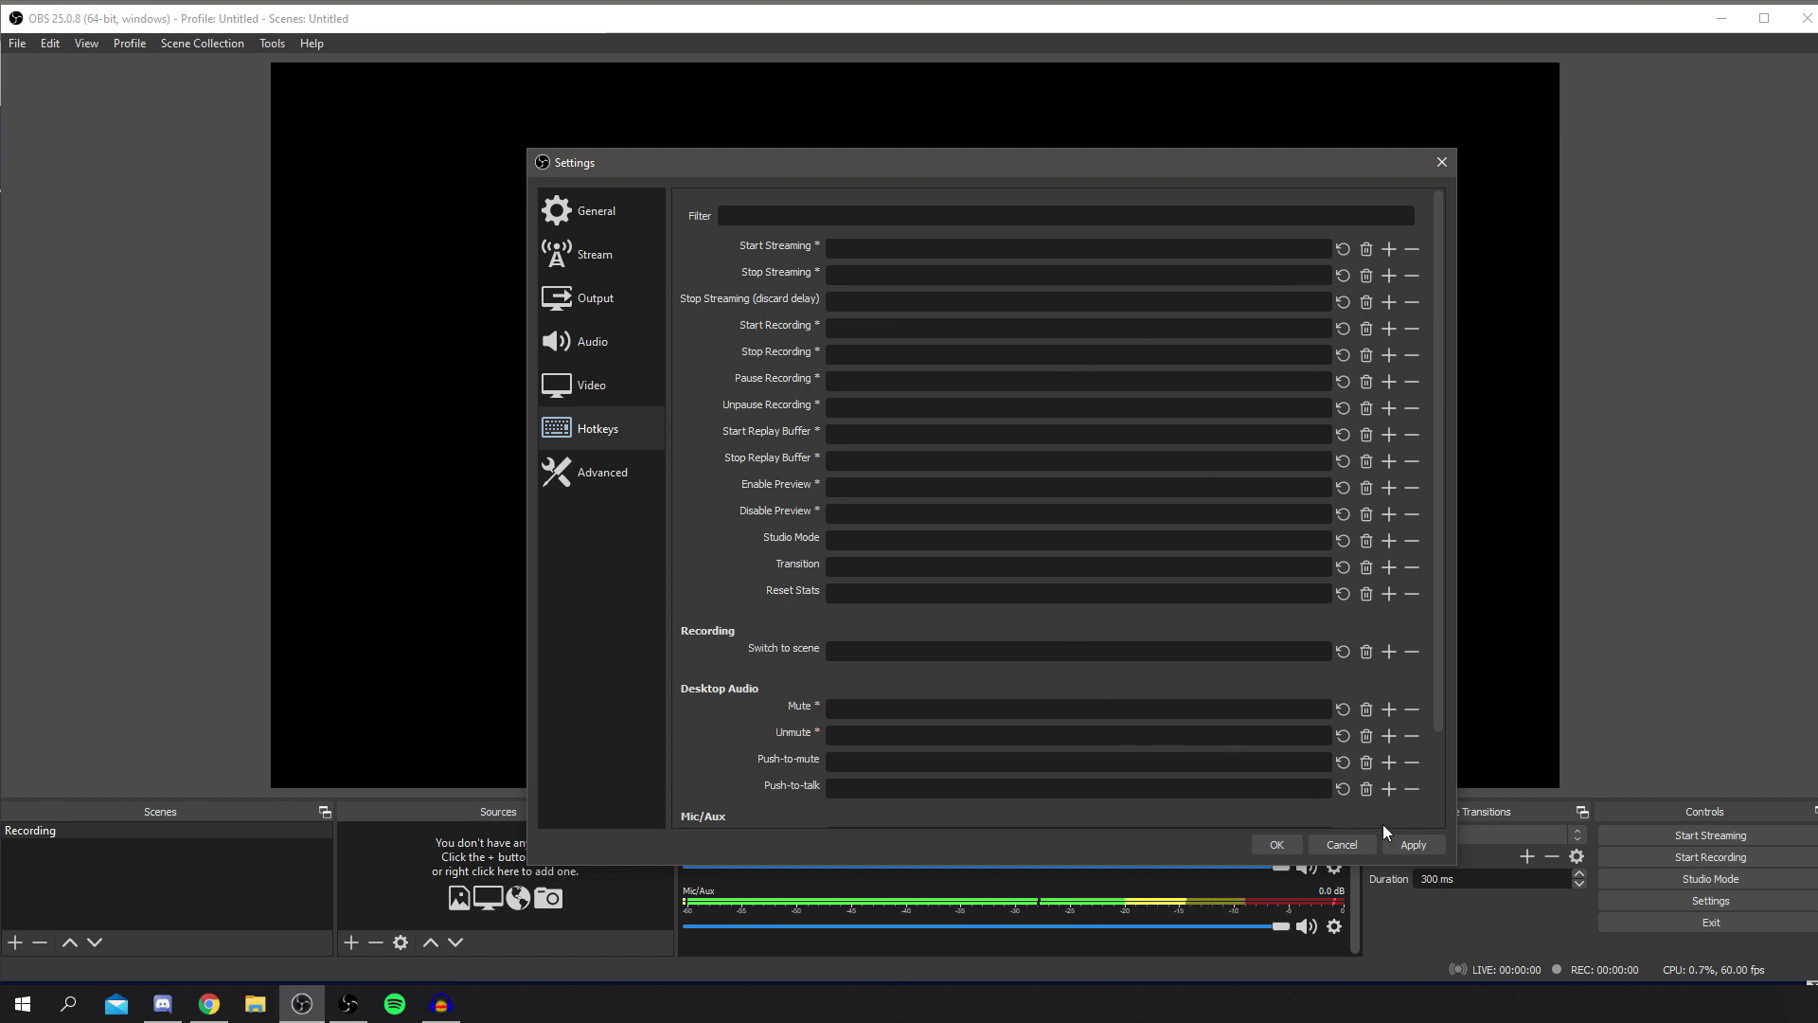
{"action": "scroll", "coordinate": [859, 330], "scroll_direction": "down", "scroll_amount": 2}
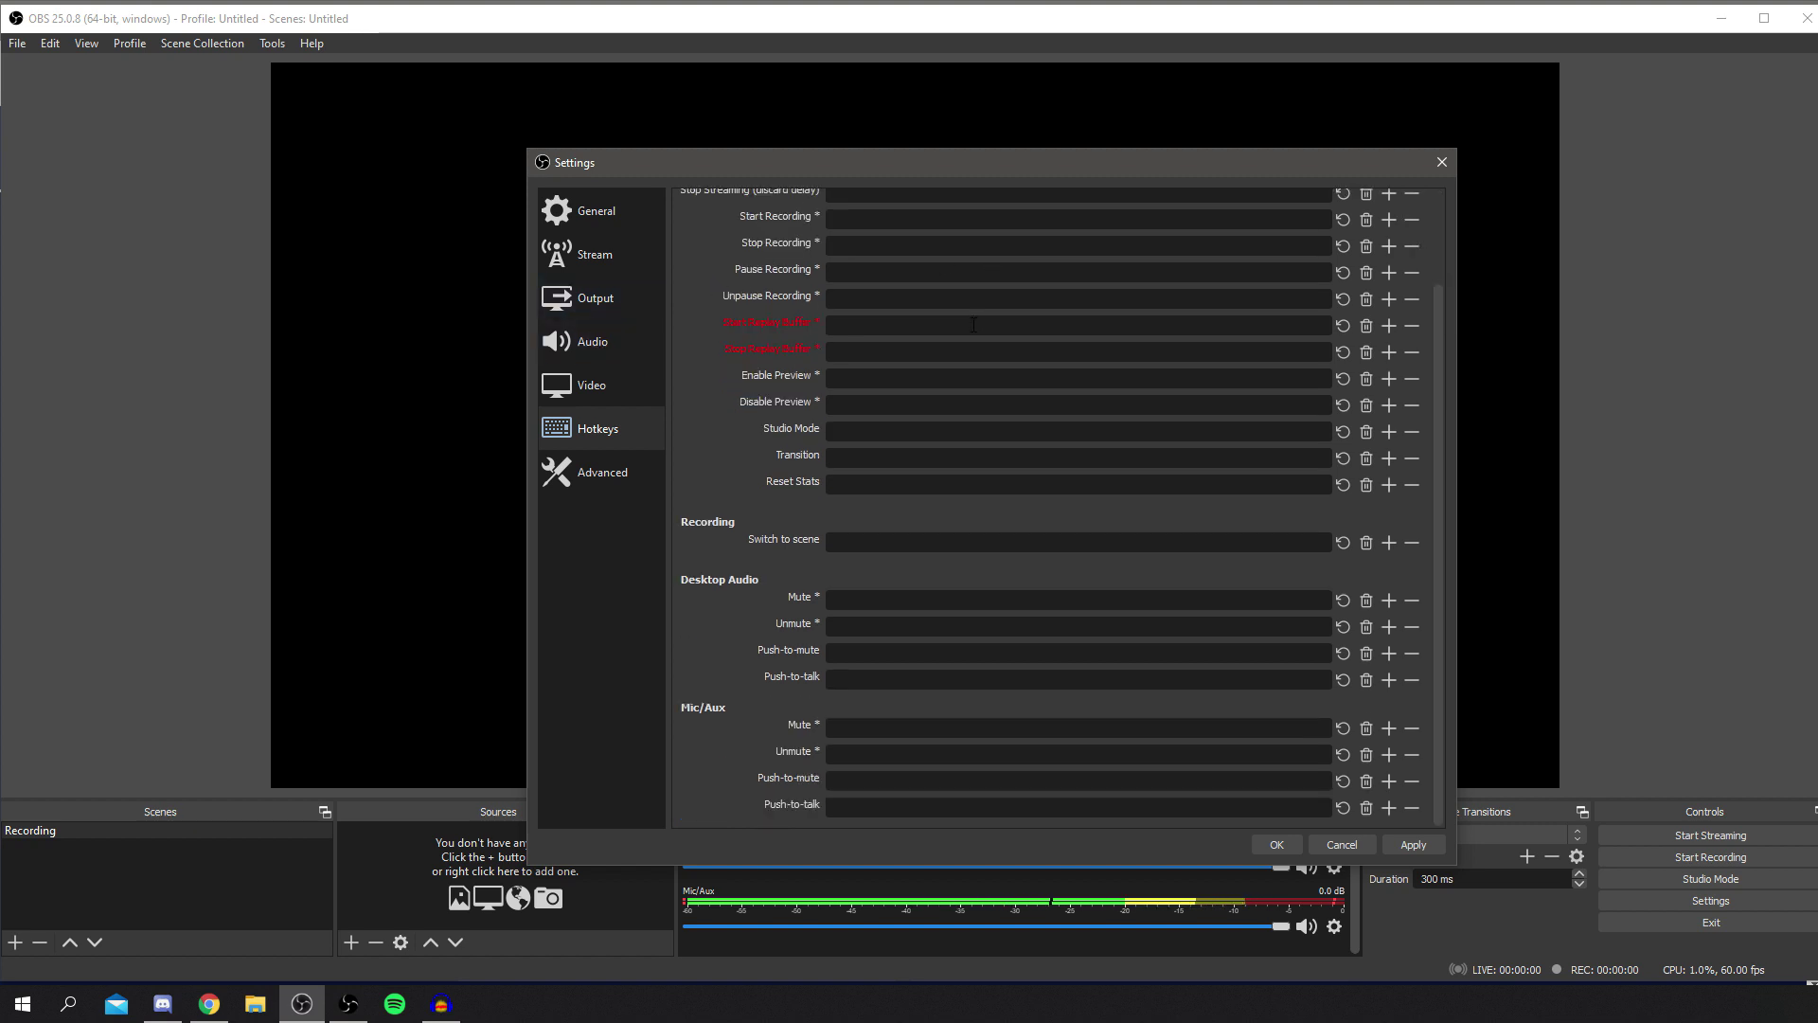
{"action": "scroll", "coordinate": [848, 672], "scroll_direction": "up", "scroll_amount": 2}
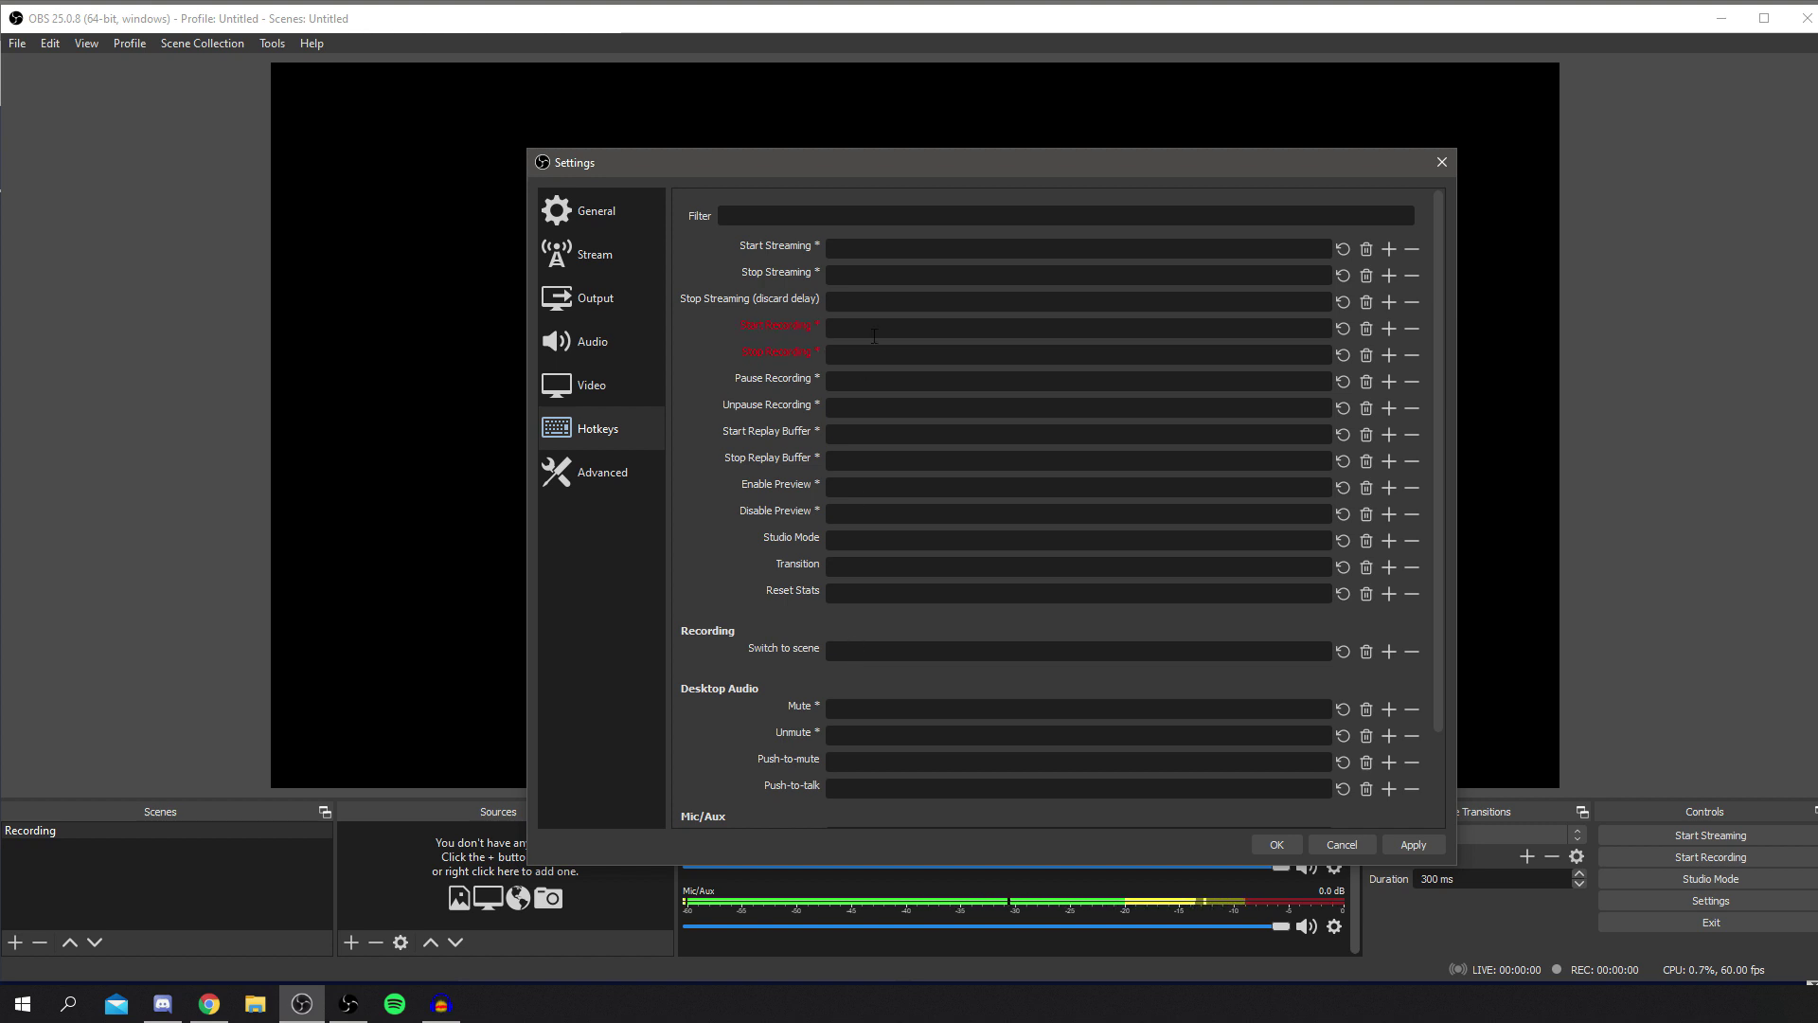
Step: In the advanced settings, set the video color format to RGB and apply the change
{"action": "left_click", "coordinate": [612, 465]}
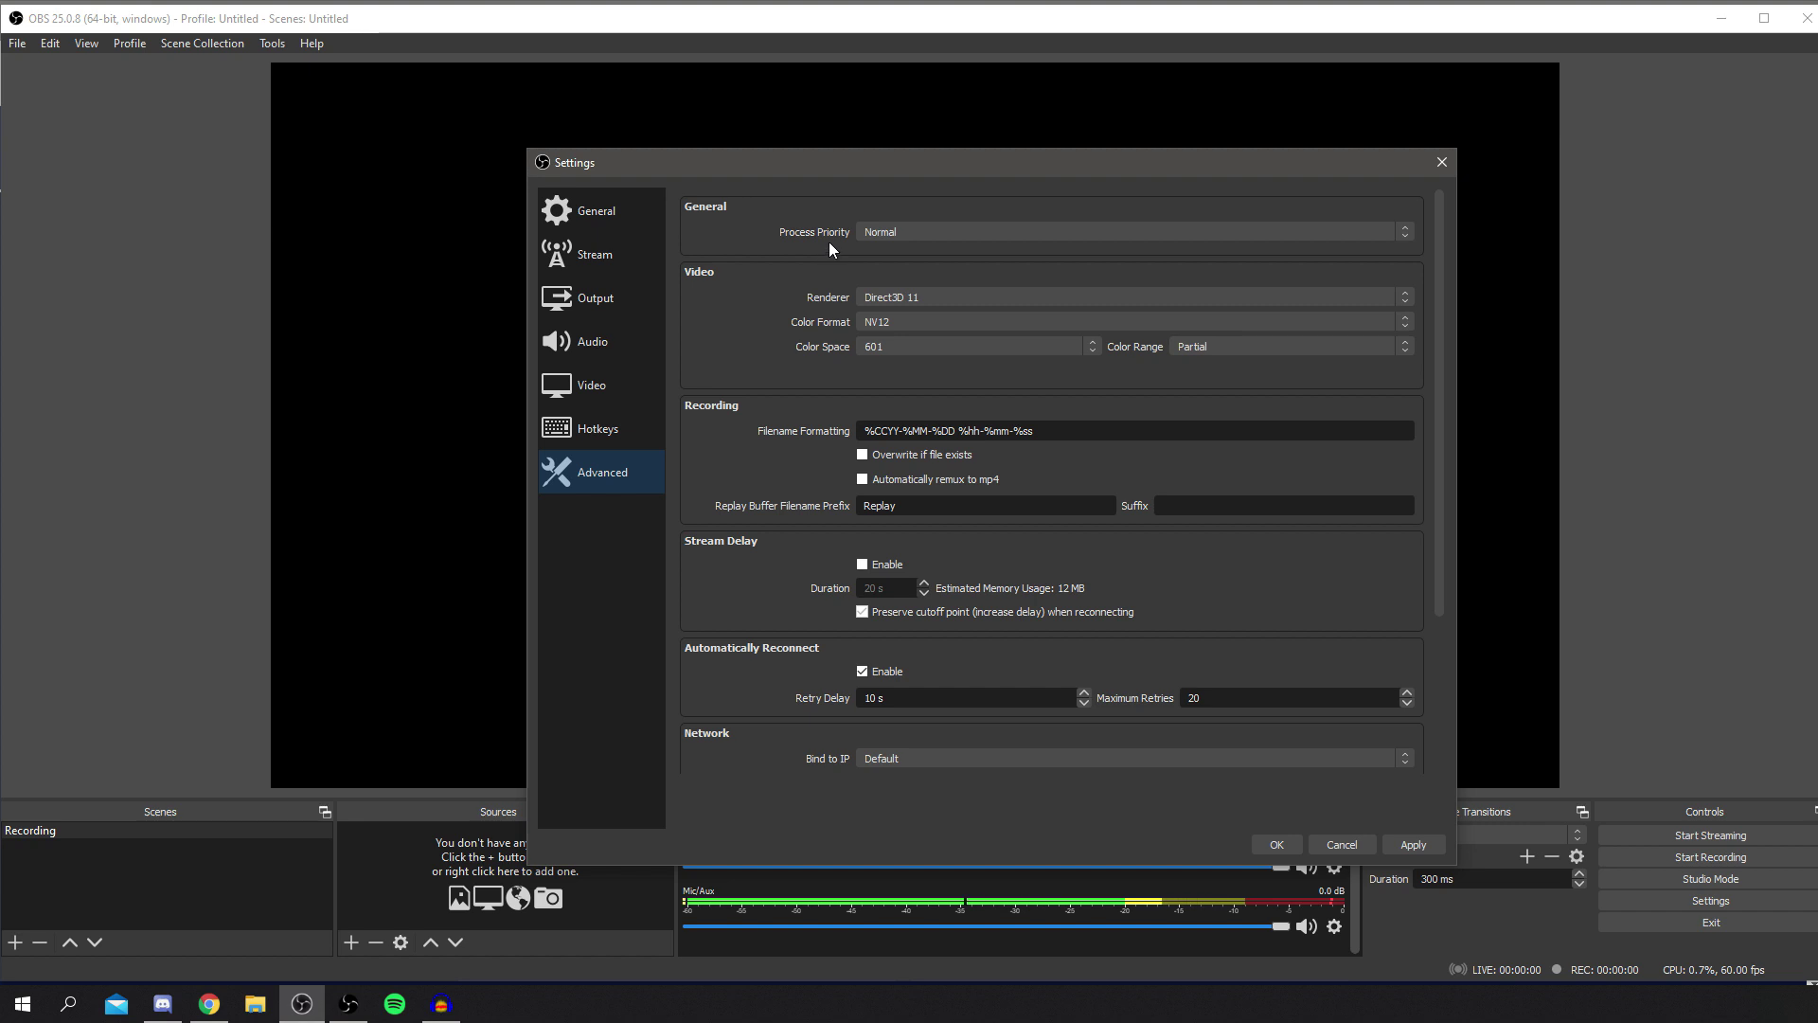
{"action": "left_click", "coordinate": [904, 322]}
{"action": "left_click", "coordinate": [899, 374]}
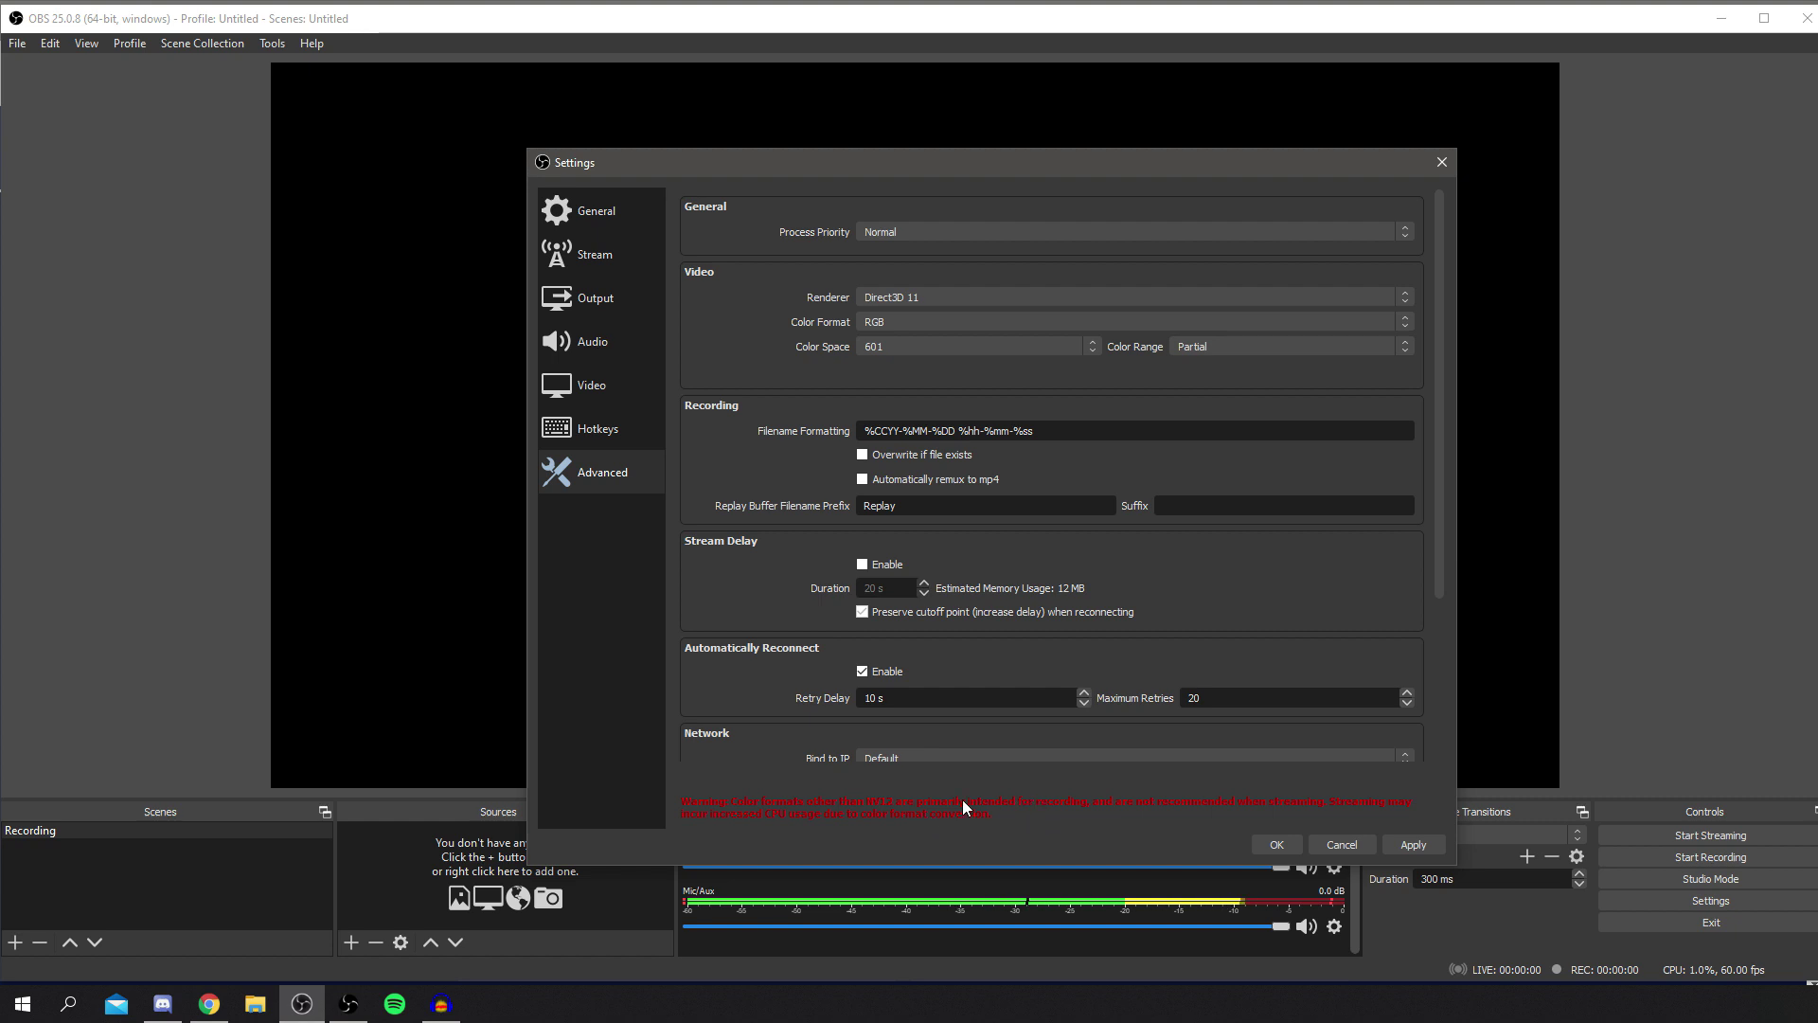
{"action": "left_click", "coordinate": [1413, 844]}
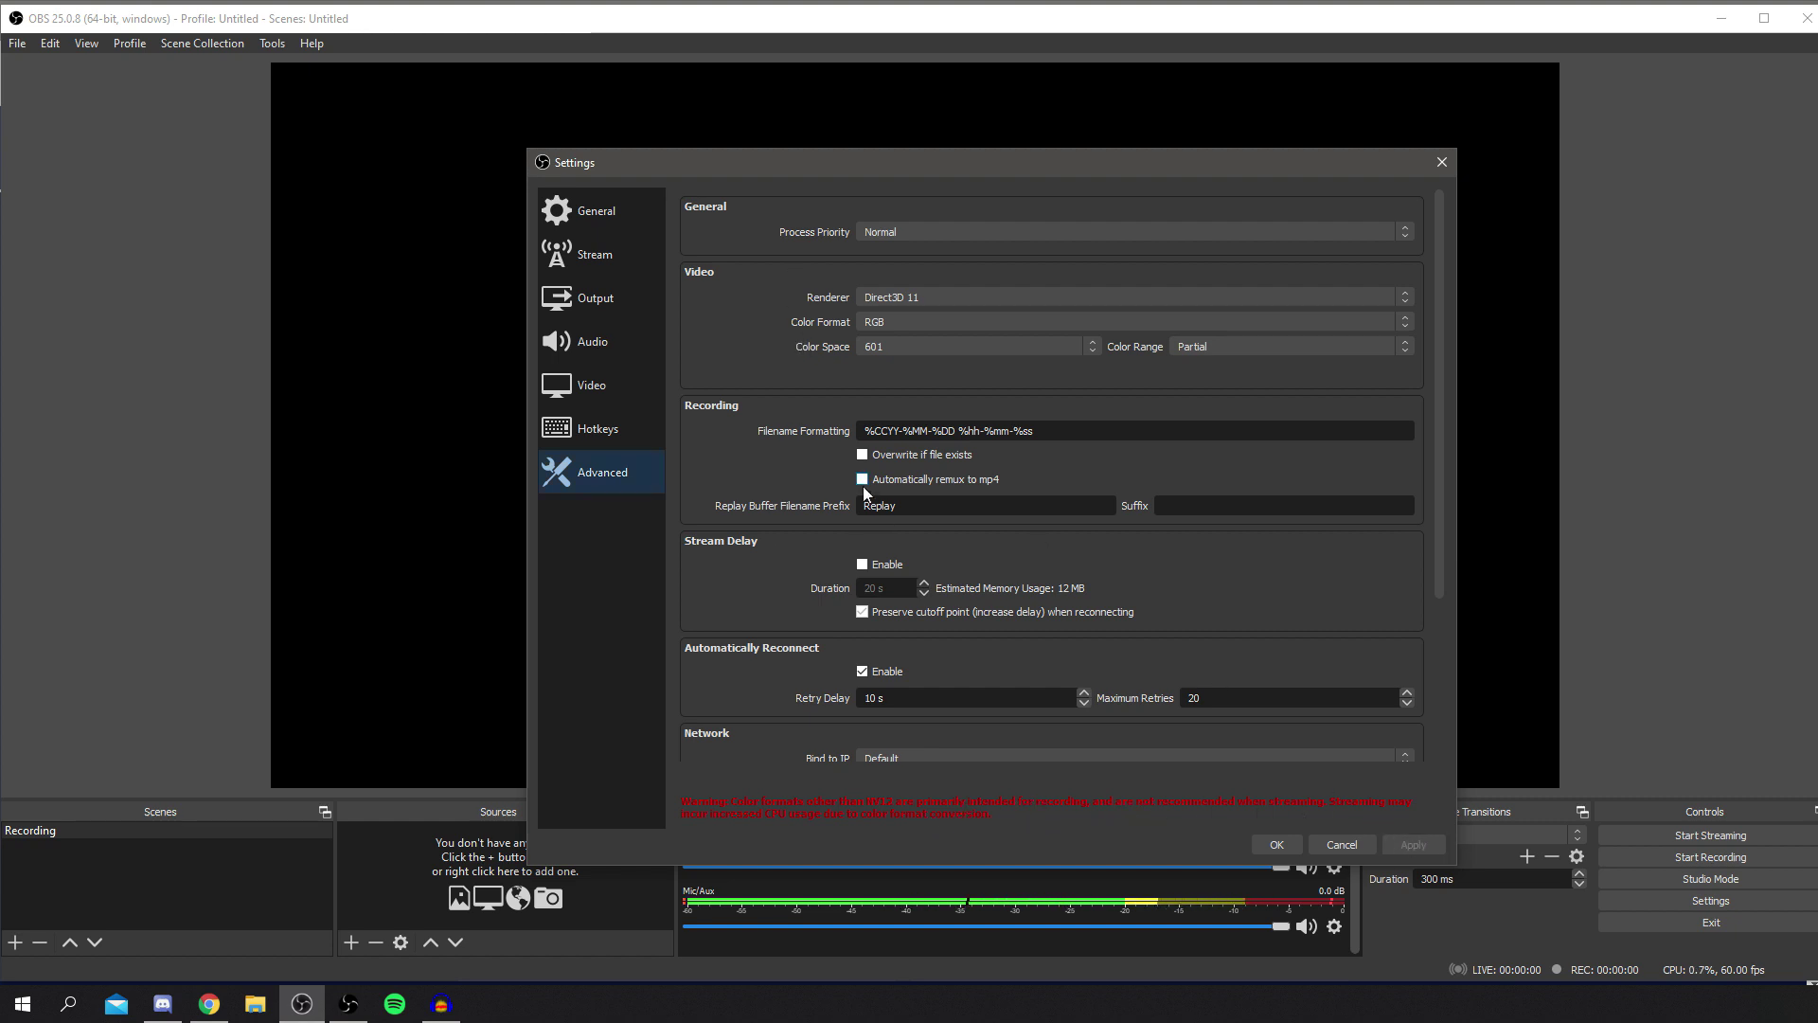
{"action": "left_click", "coordinate": [952, 322]}
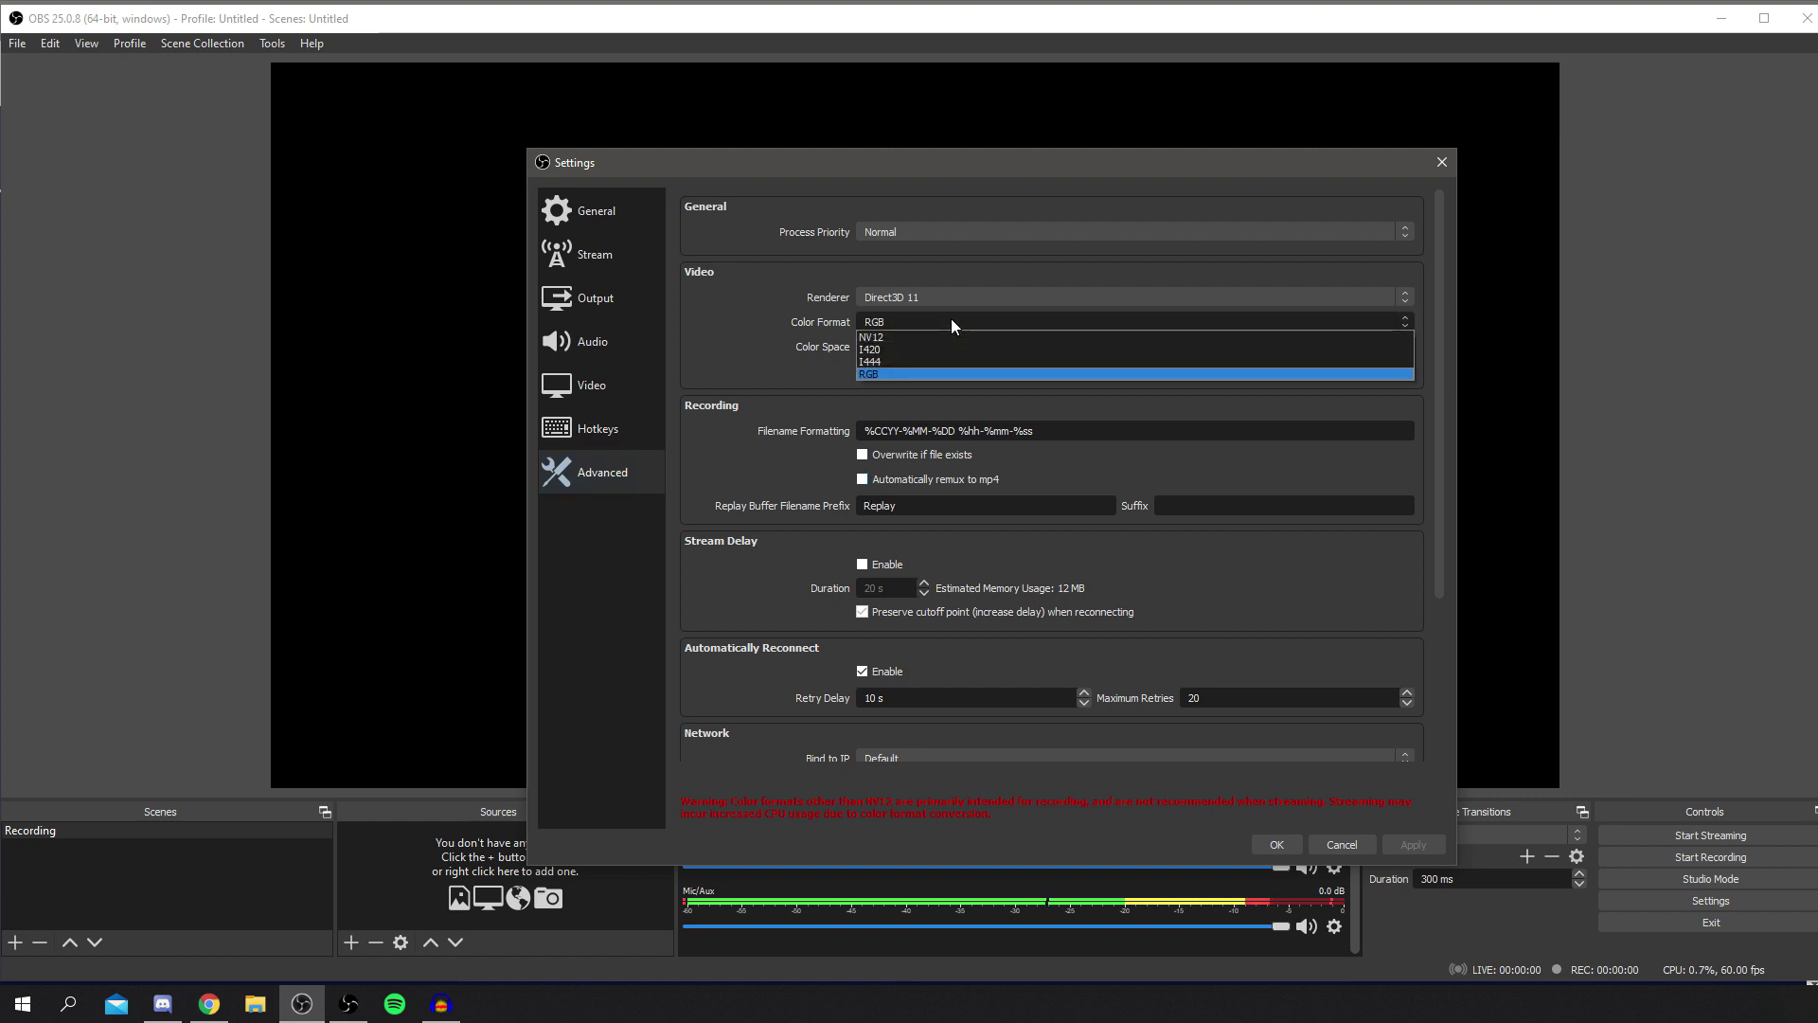
{"action": "left_click", "coordinate": [934, 374]}
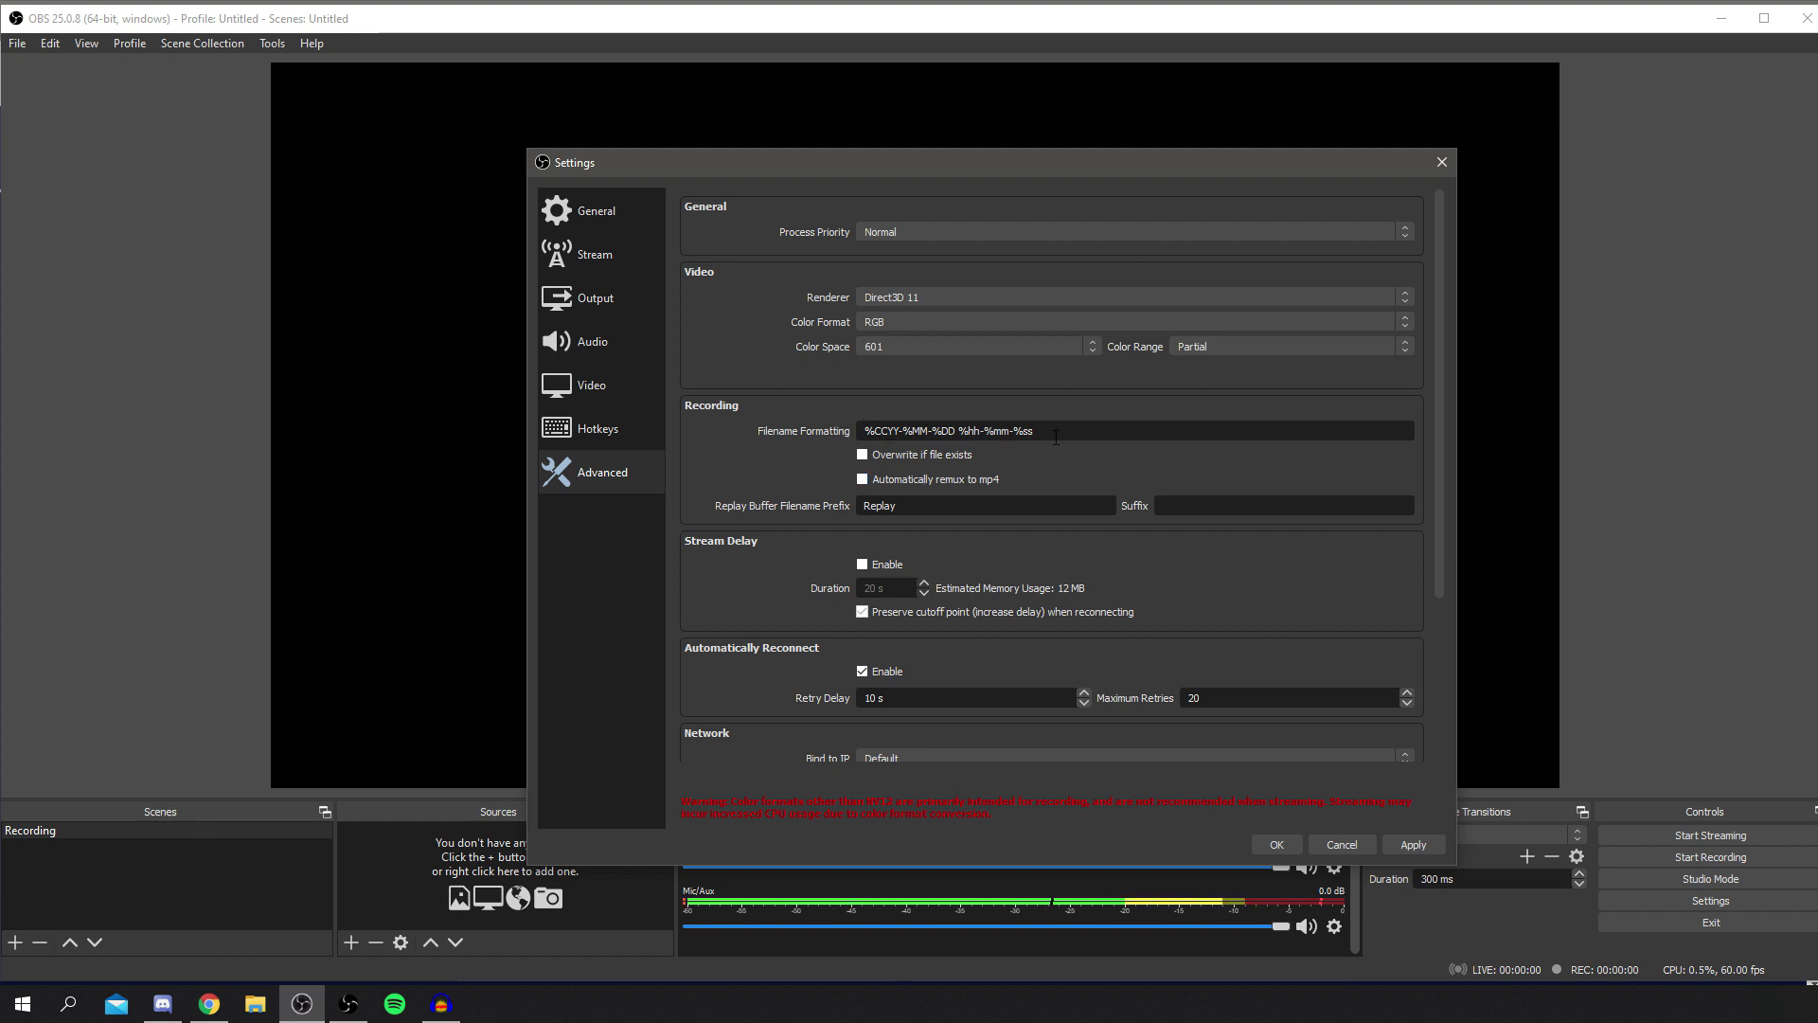
Step: Review the recording filename formatting and the remaining advanced settings for stream delay, reconnecting, network, sources and hotkeys
{"action": "left_click_drag", "start_coordinate": [1066, 433], "coordinate": [864, 432]}
{"action": "scroll", "coordinate": [771, 575], "scroll_direction": "down", "scroll_amount": 3}
{"action": "scroll", "coordinate": [770, 576], "scroll_direction": "down", "scroll_amount": 1}
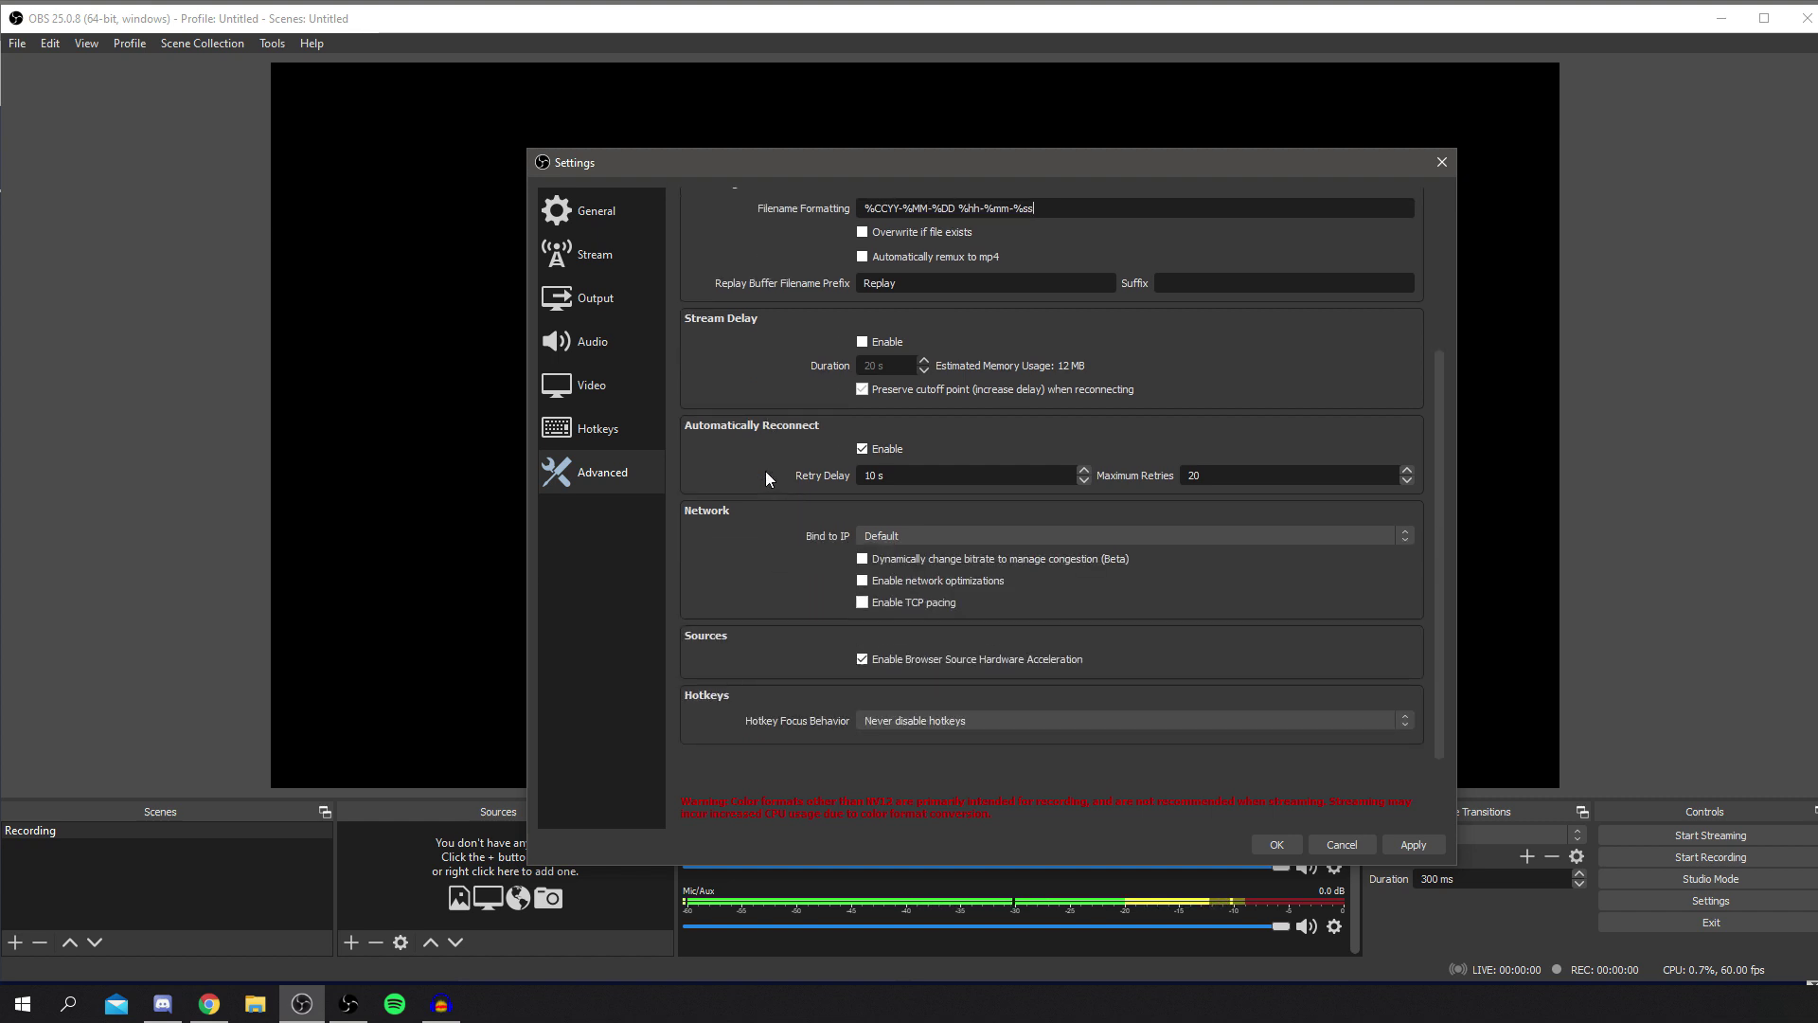
{"action": "scroll", "coordinate": [776, 635], "scroll_direction": "up", "scroll_amount": 4}
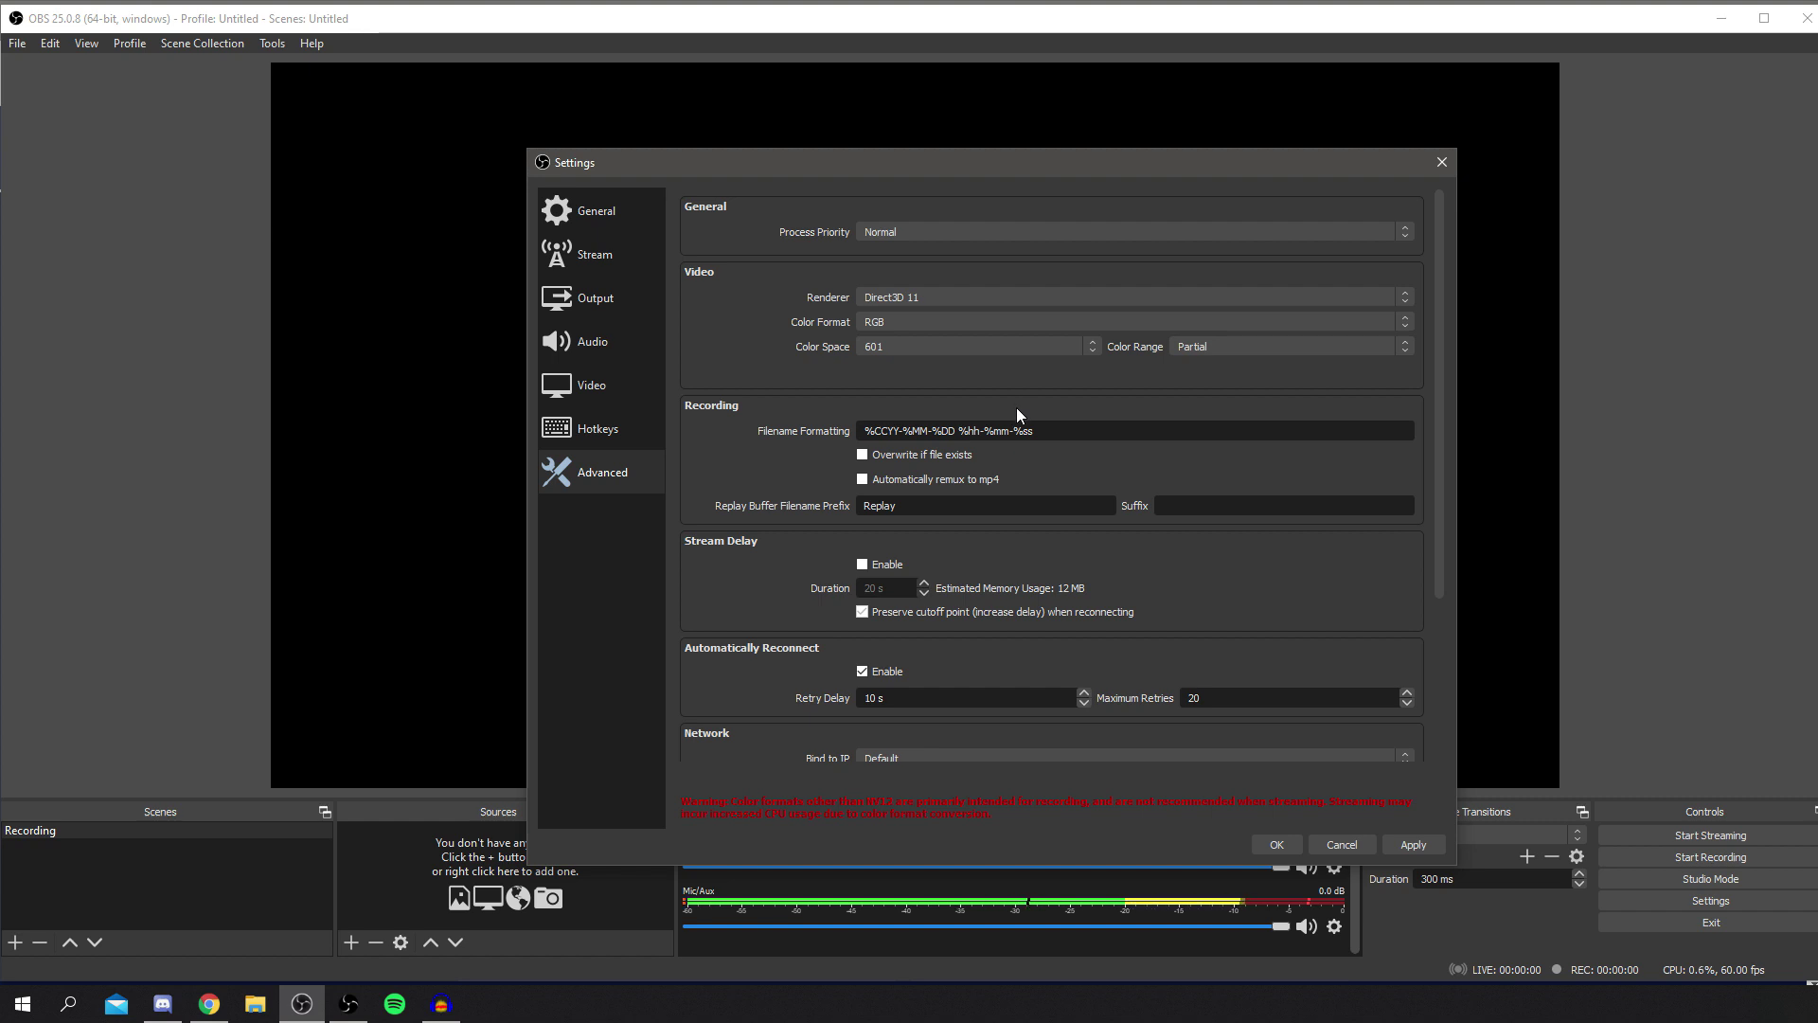
Step: Apply the advanced settings and close the settings window
{"action": "left_click", "coordinate": [1425, 845]}
{"action": "left_click", "coordinate": [1276, 844]}
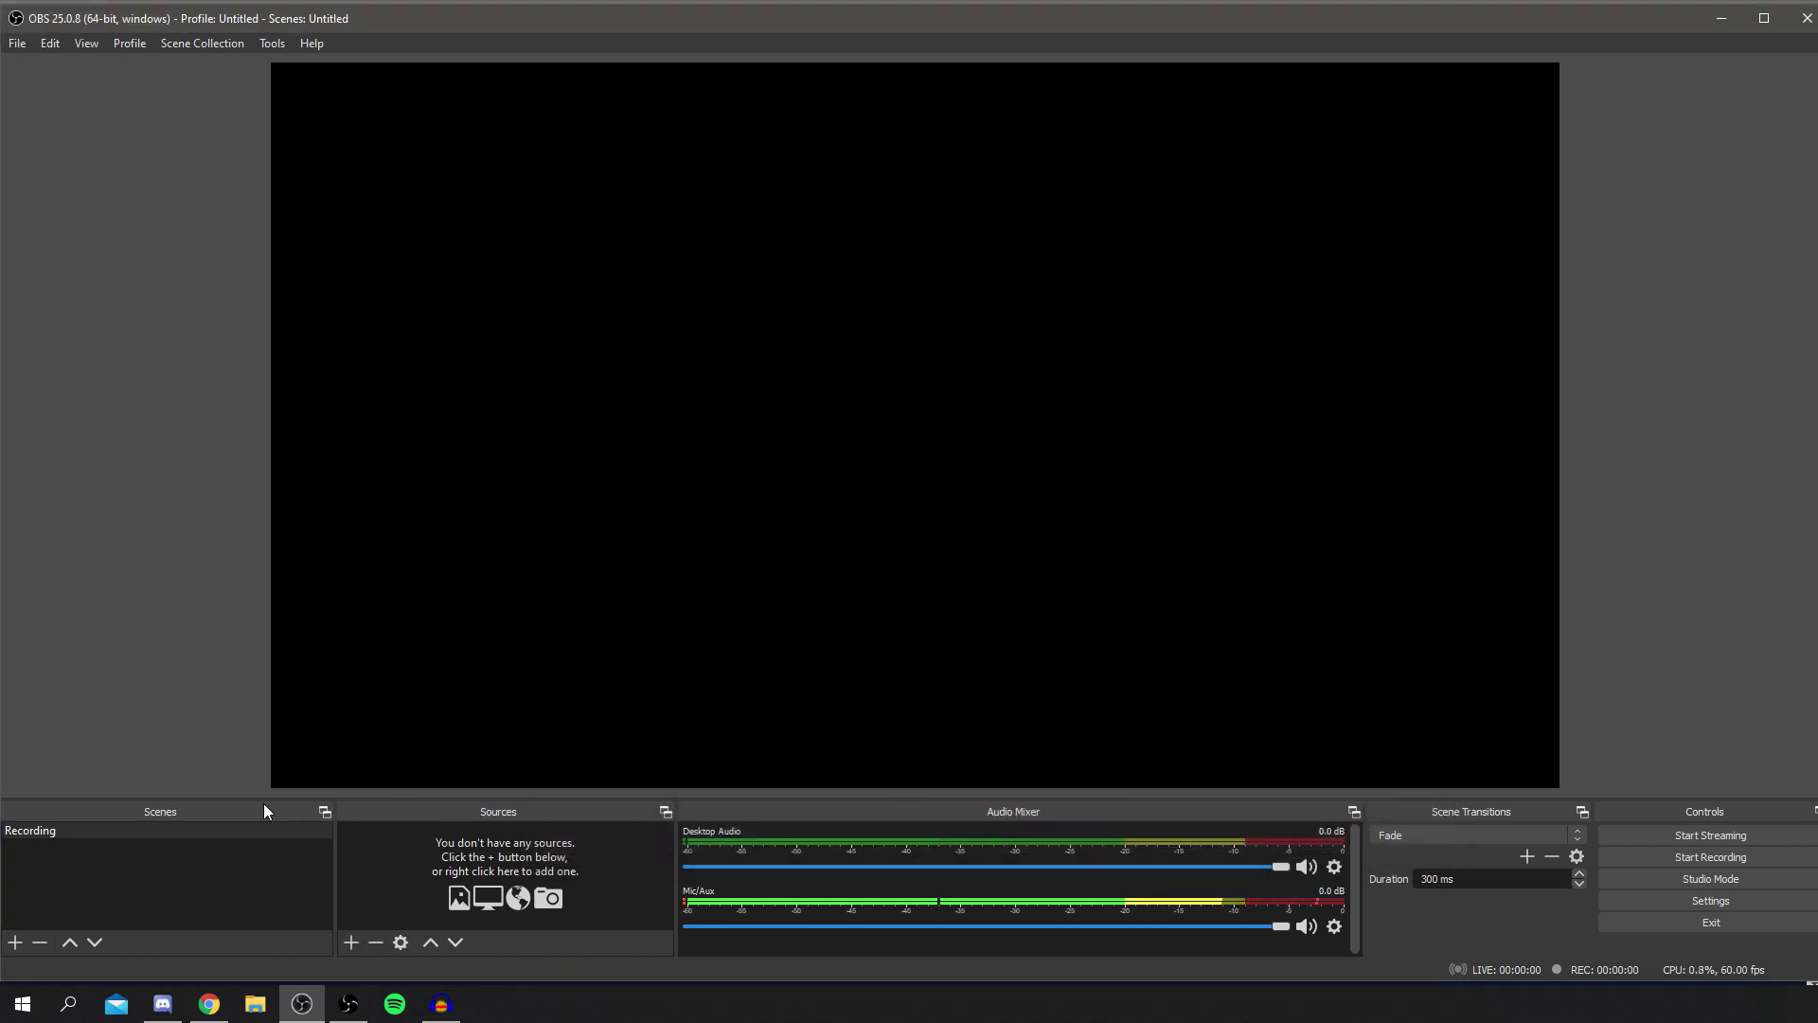
Step: Add a scene named Streaming and switch back to the Recording scene
{"action": "left_click", "coordinate": [16, 942]}
{"action": "type", "text": "Streaming"}
{"action": "left_click", "coordinate": [886, 536]}
{"action": "left_click", "coordinate": [194, 831]}
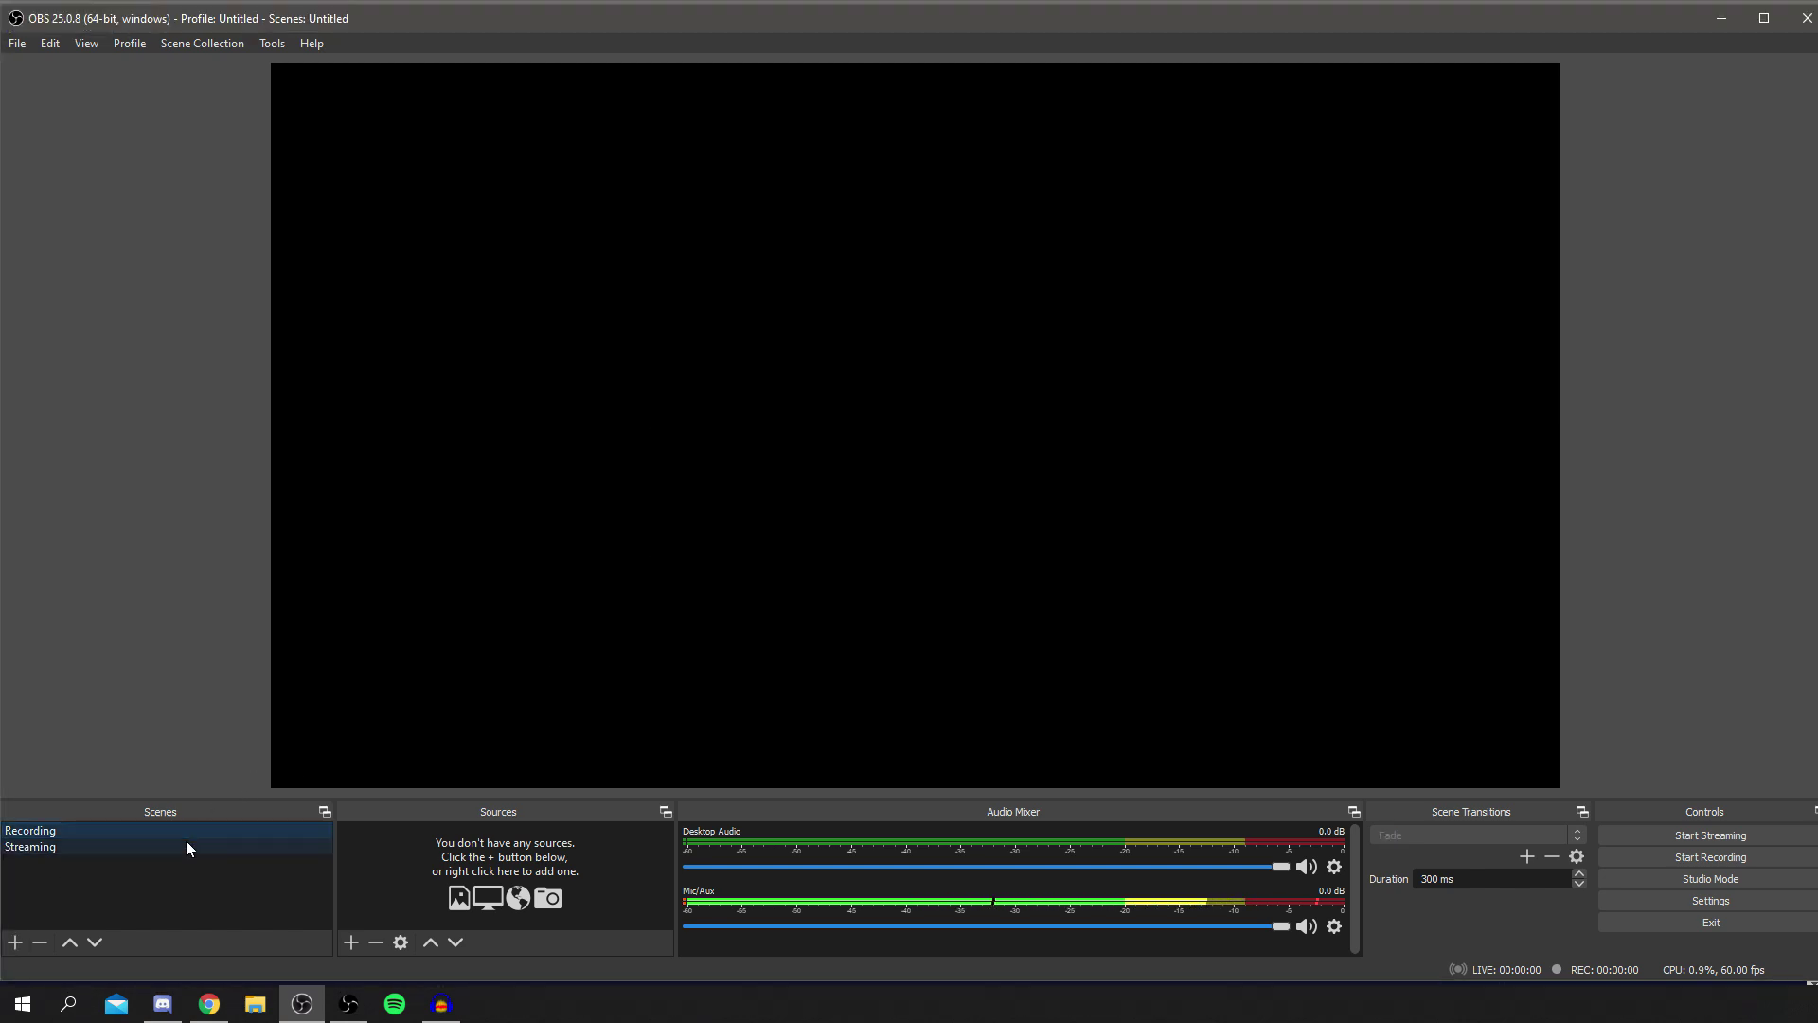
Step: Add a new visible Display Capture source to the Recording scene
{"action": "left_click", "coordinate": [350, 942]}
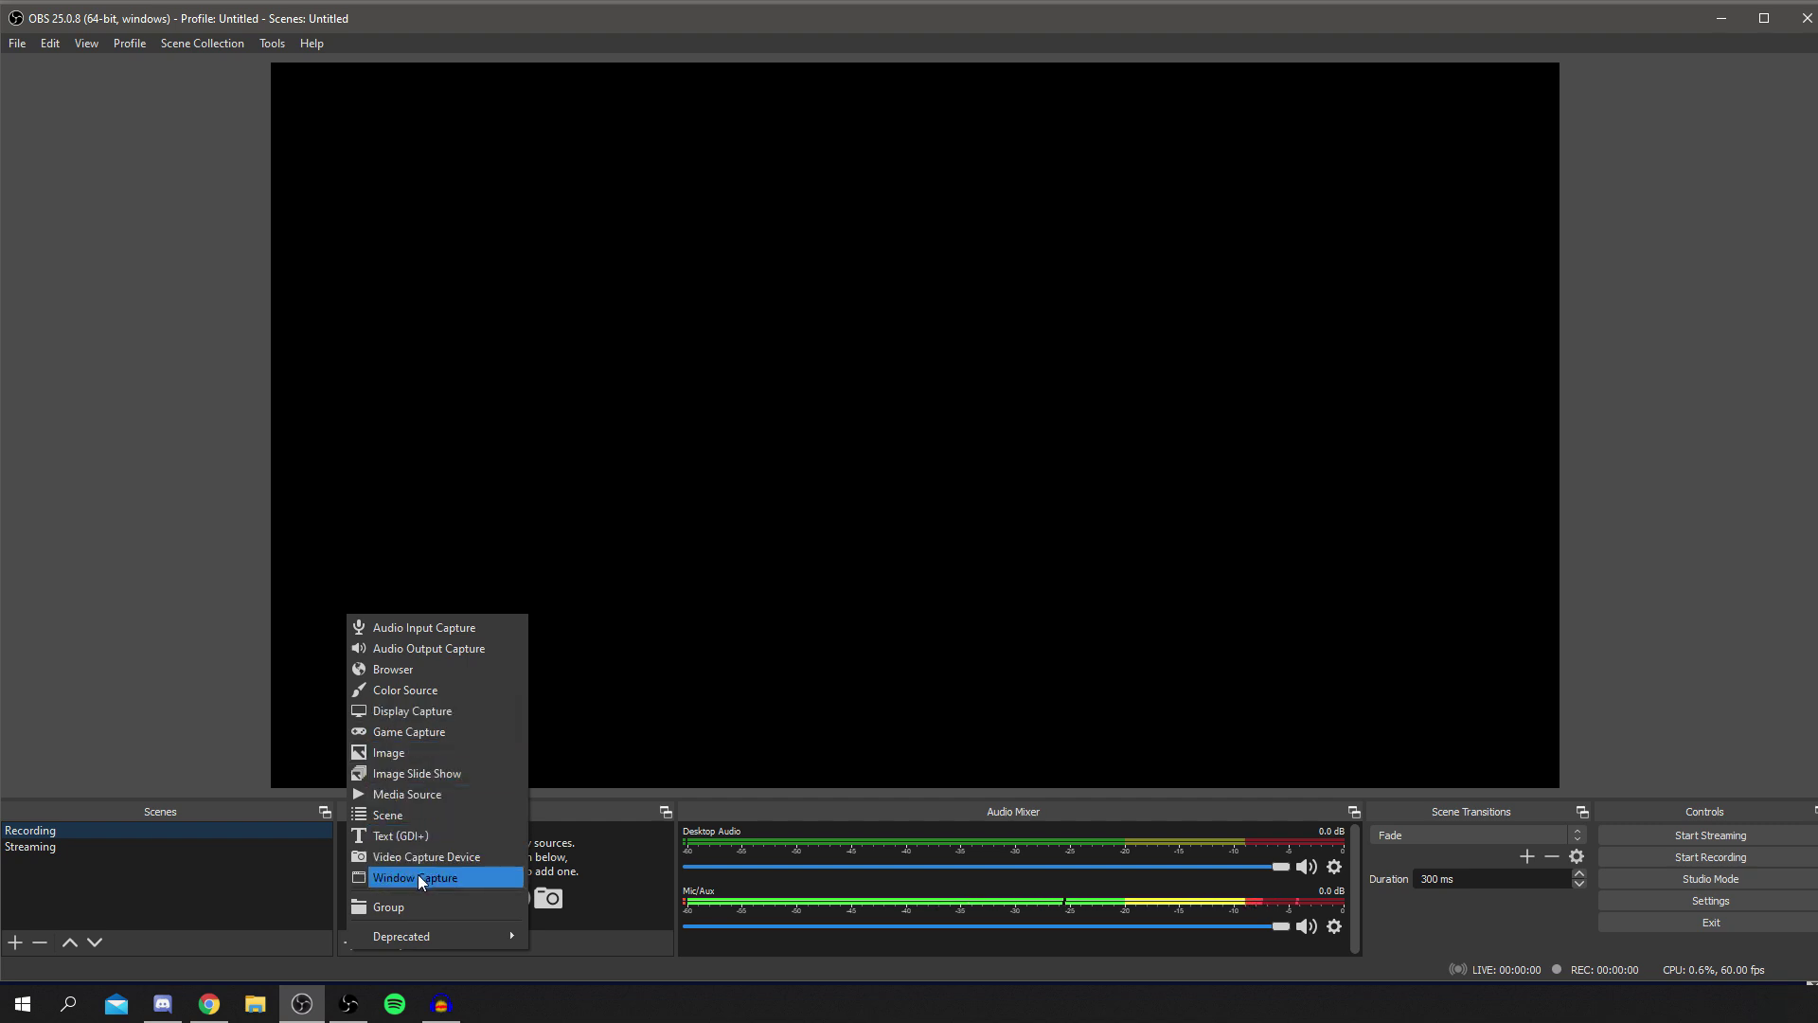
{"action": "left_click", "coordinate": [438, 712]}
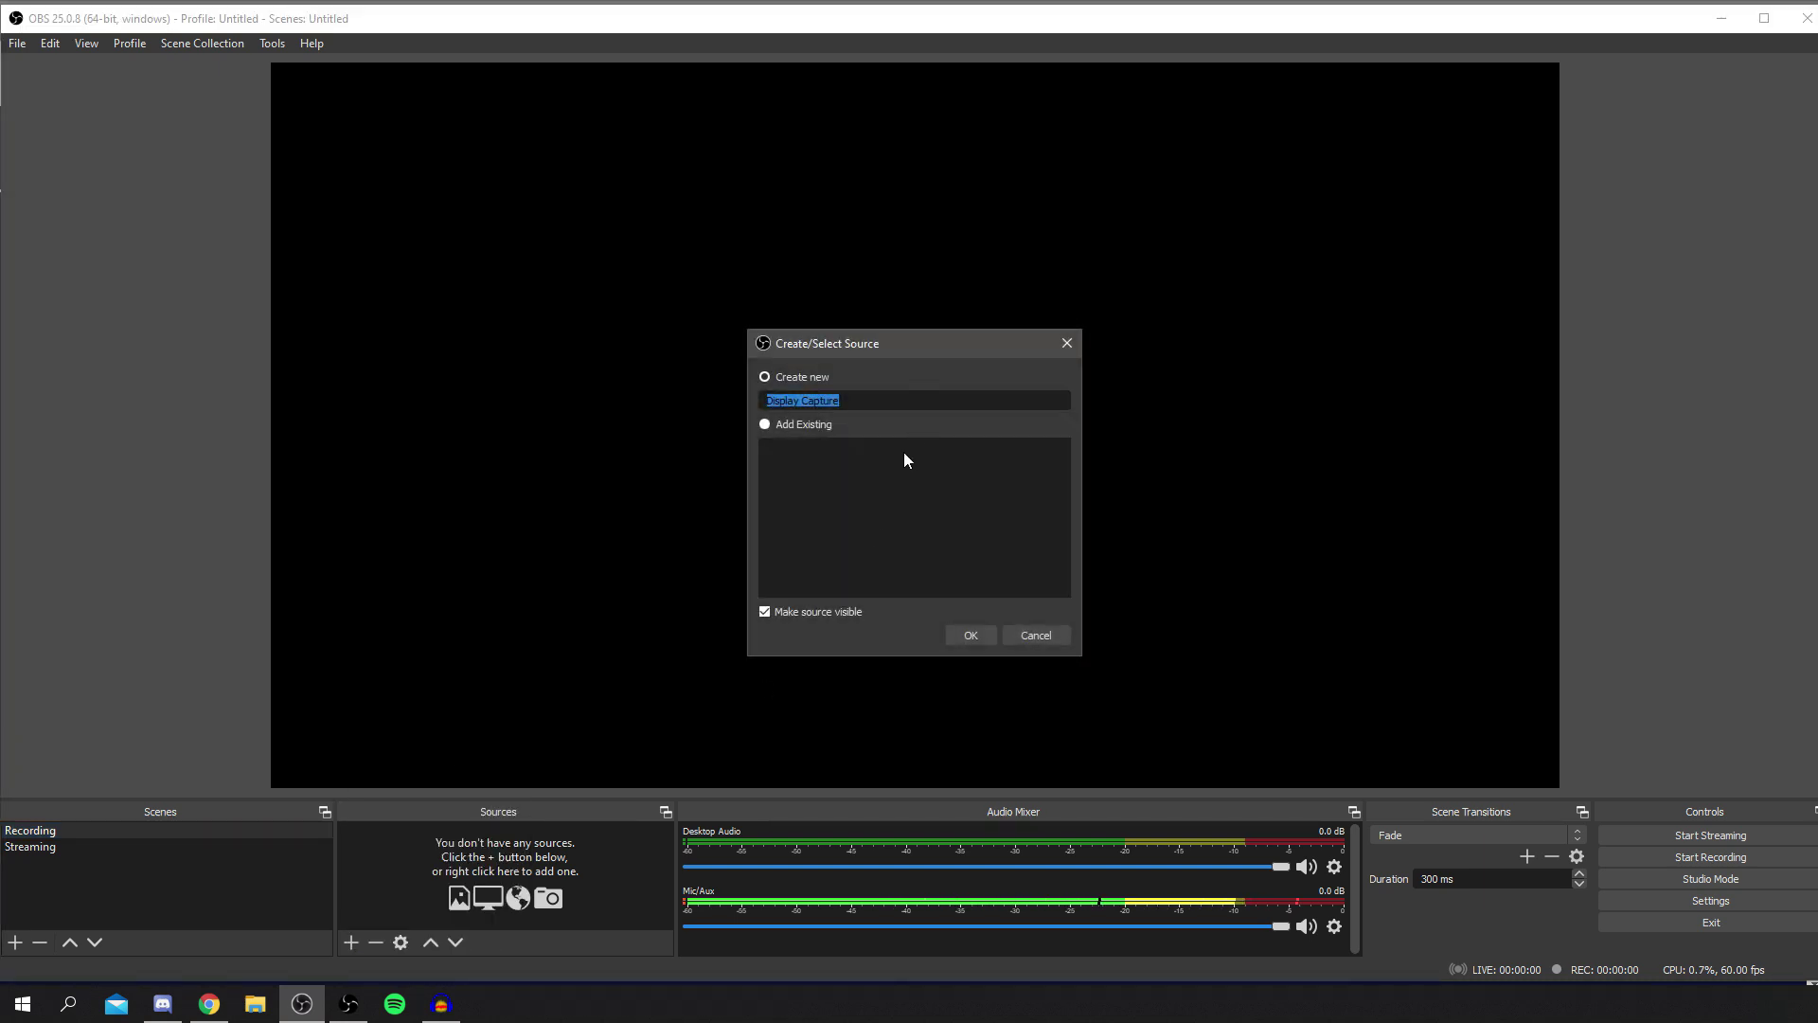
{"action": "key", "text": "BackSpace"}
{"action": "type", "text": "Display"}
{"action": "left_click", "coordinate": [973, 641]}
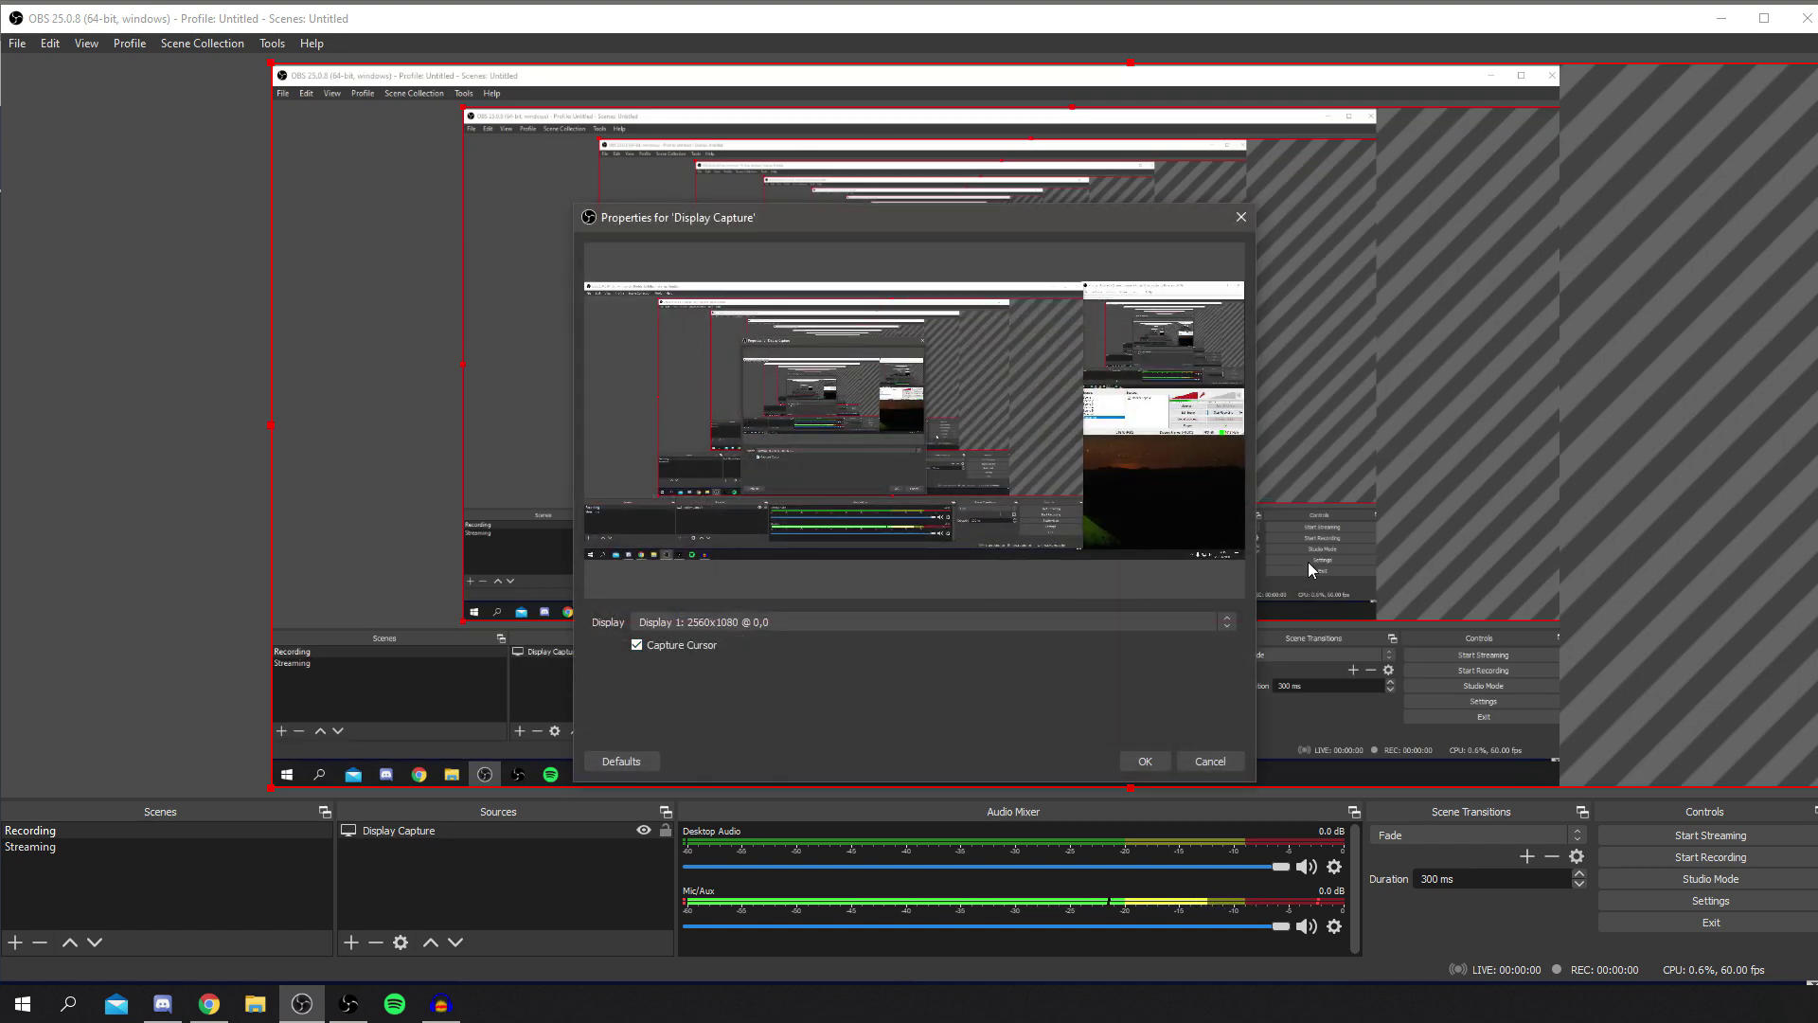
Step: Set the display capture to Display 2: 1920x1080 @ -1920,305 and test it by moving the Audacity window on that monitor
{"action": "left_click", "coordinate": [735, 621]}
{"action": "left_click", "coordinate": [734, 645]}
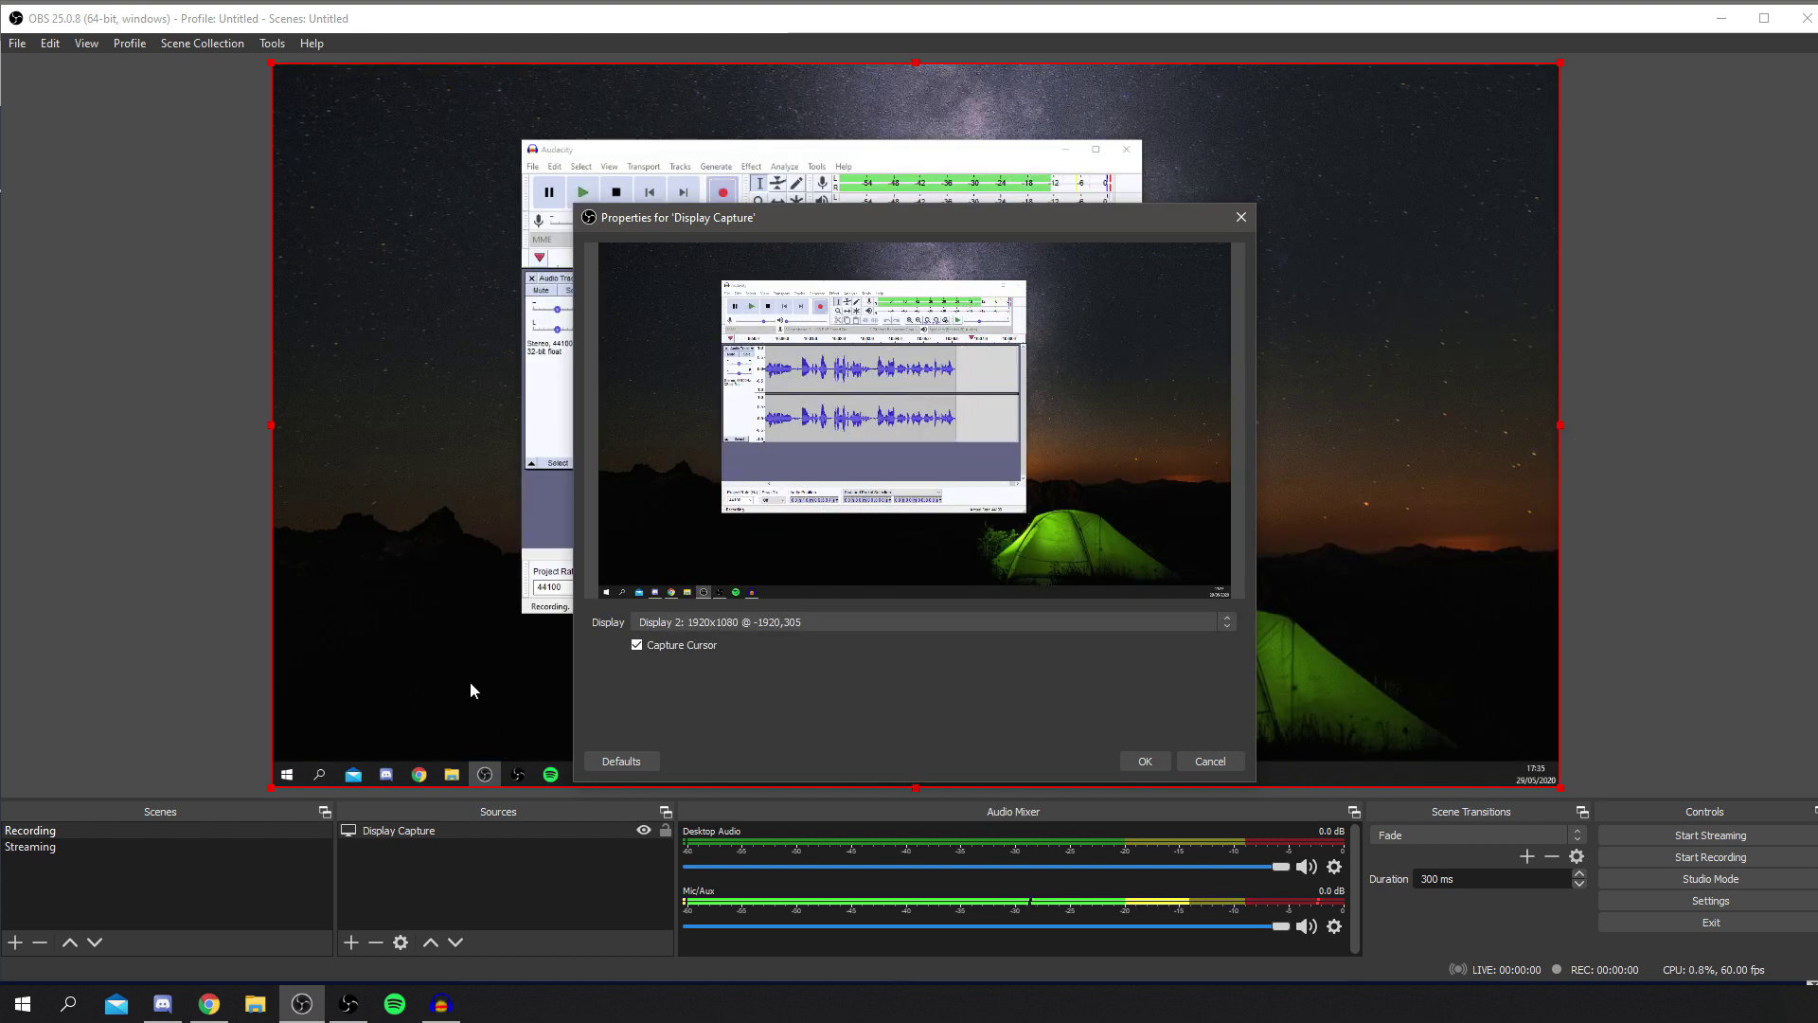
{"action": "left_click", "coordinate": [1148, 762]}
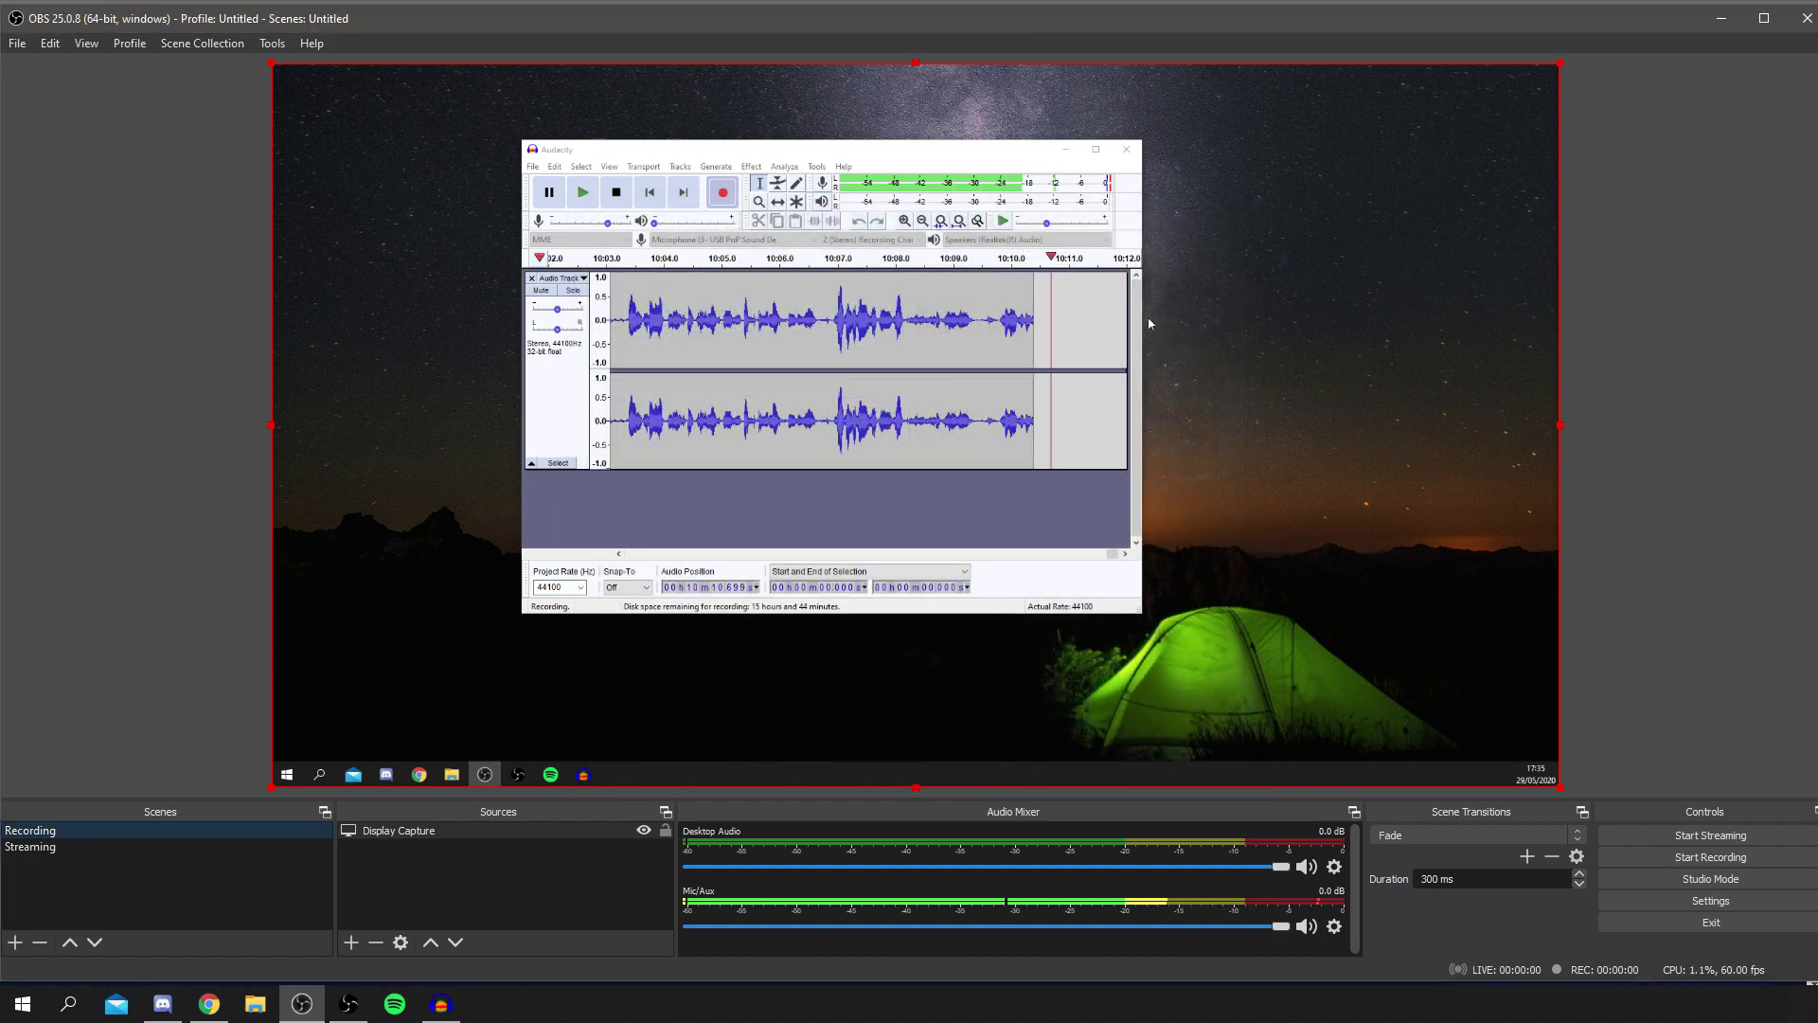
{"action": "left_click_drag", "start_coordinate": [792, 164], "coordinate": [793, 275]}
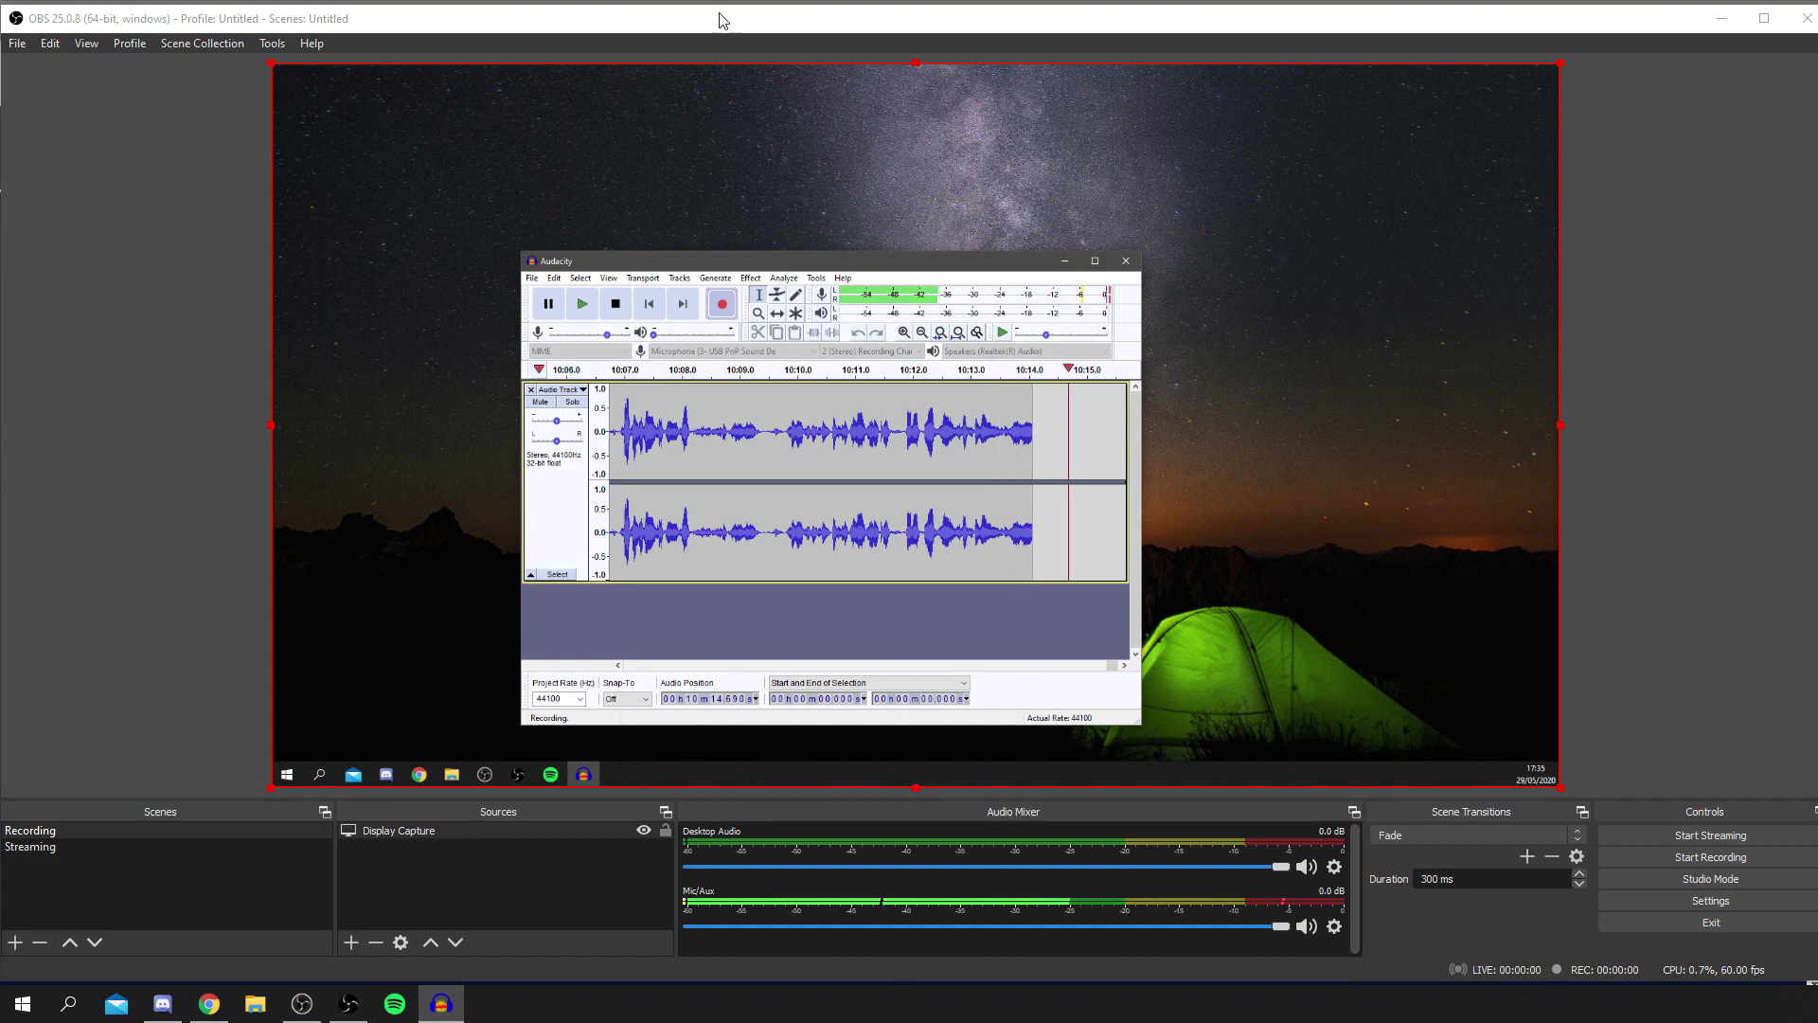
{"action": "left_click", "coordinate": [688, 775]}
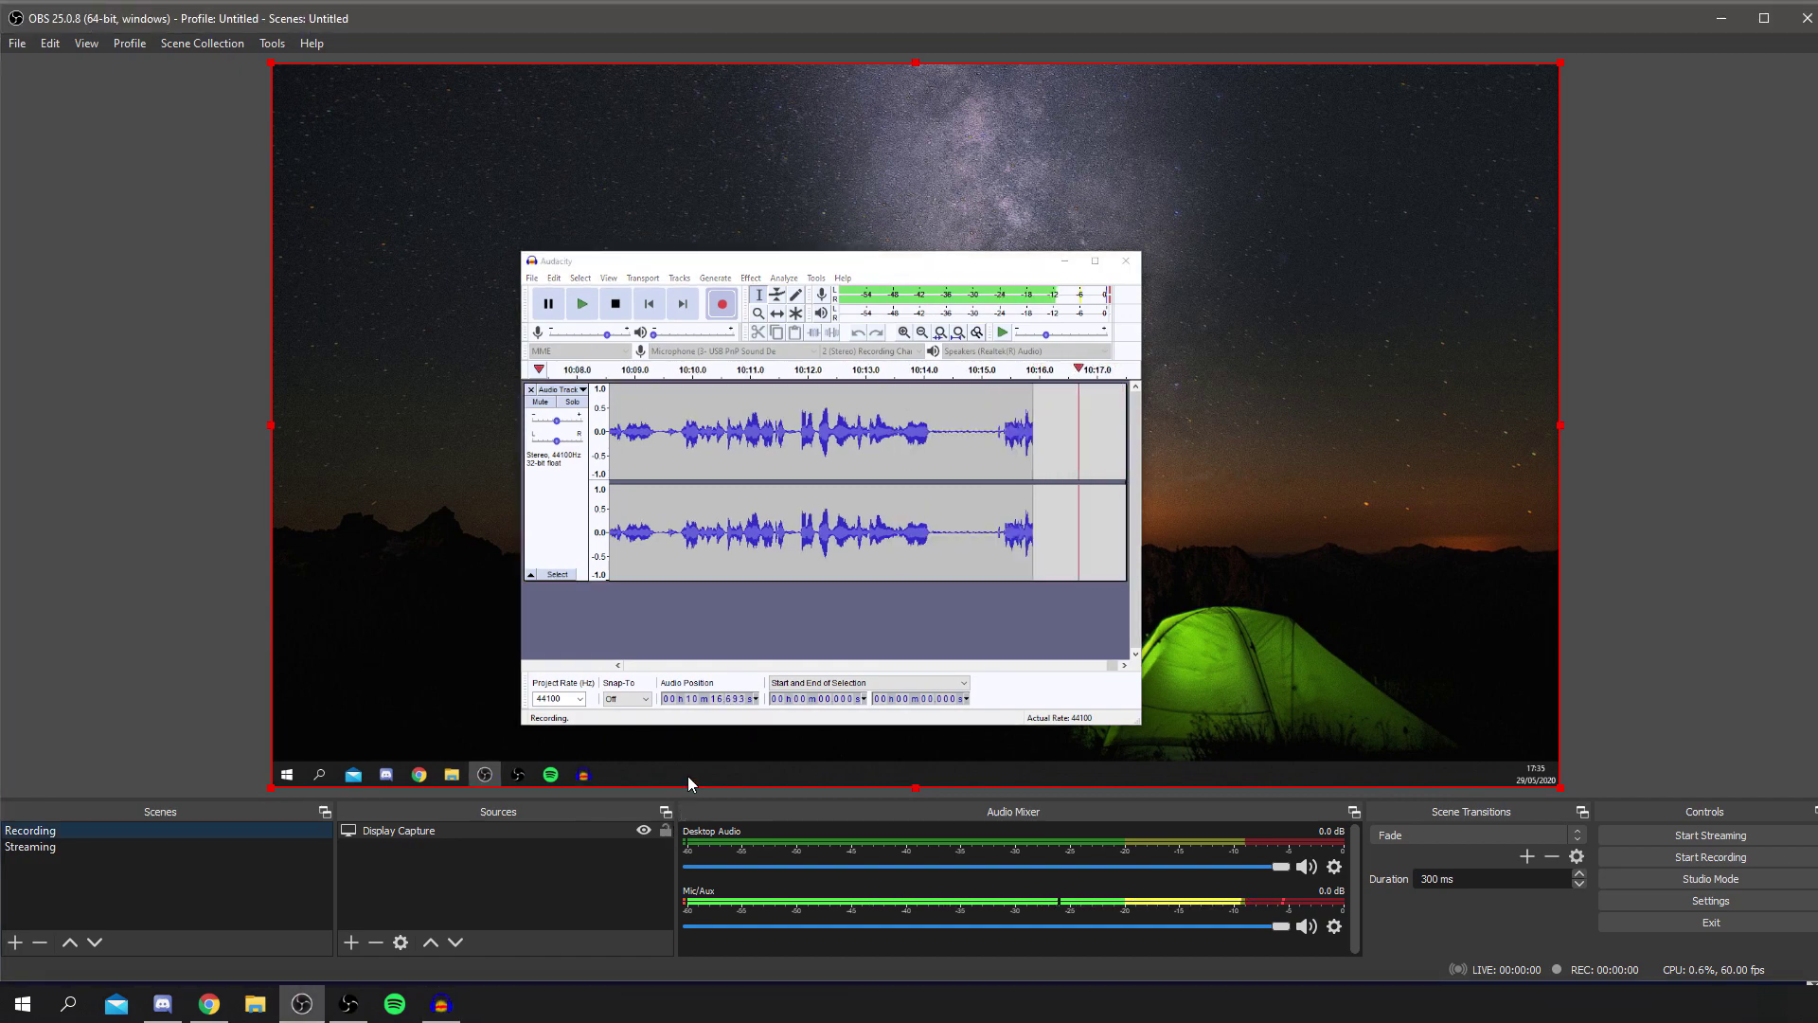
Step: Change the Display Capture source to capture Display 1: 2560x1080 @ 0,0
{"action": "right_click", "coordinate": [615, 833]}
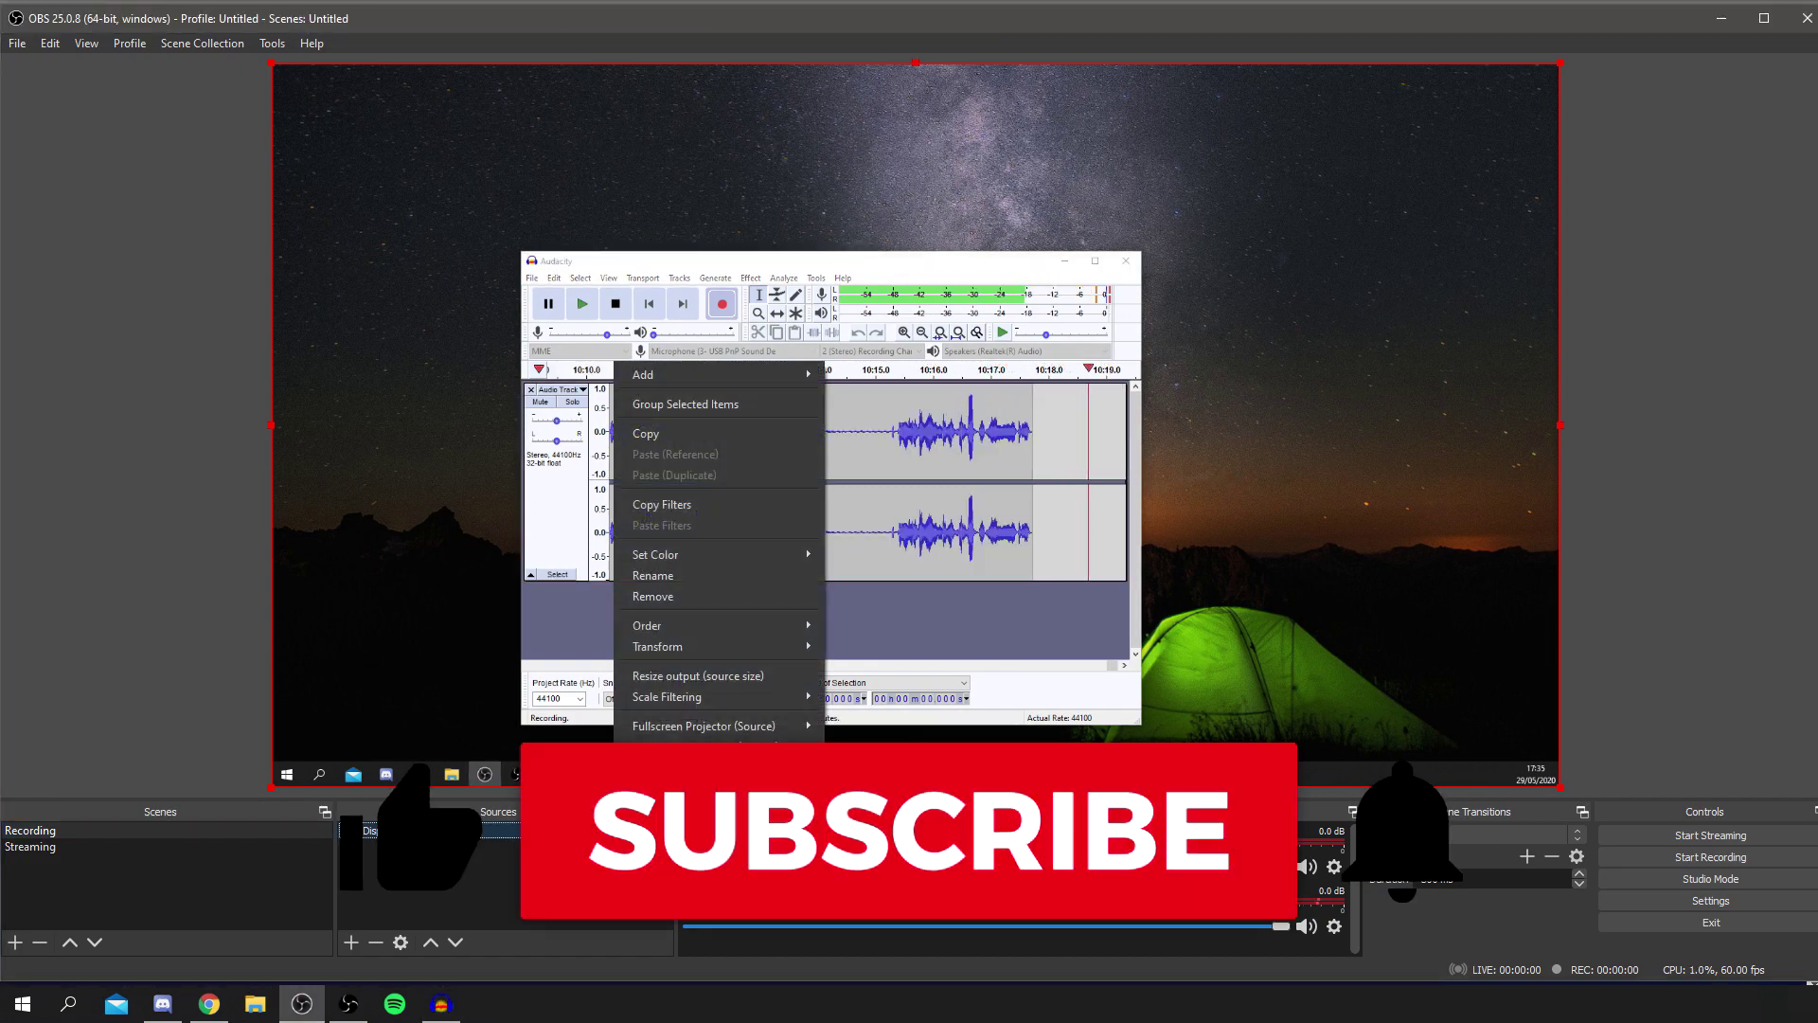
{"action": "left_click", "coordinate": [663, 819]}
{"action": "left_click", "coordinate": [708, 622]}
{"action": "left_click", "coordinate": [708, 650]}
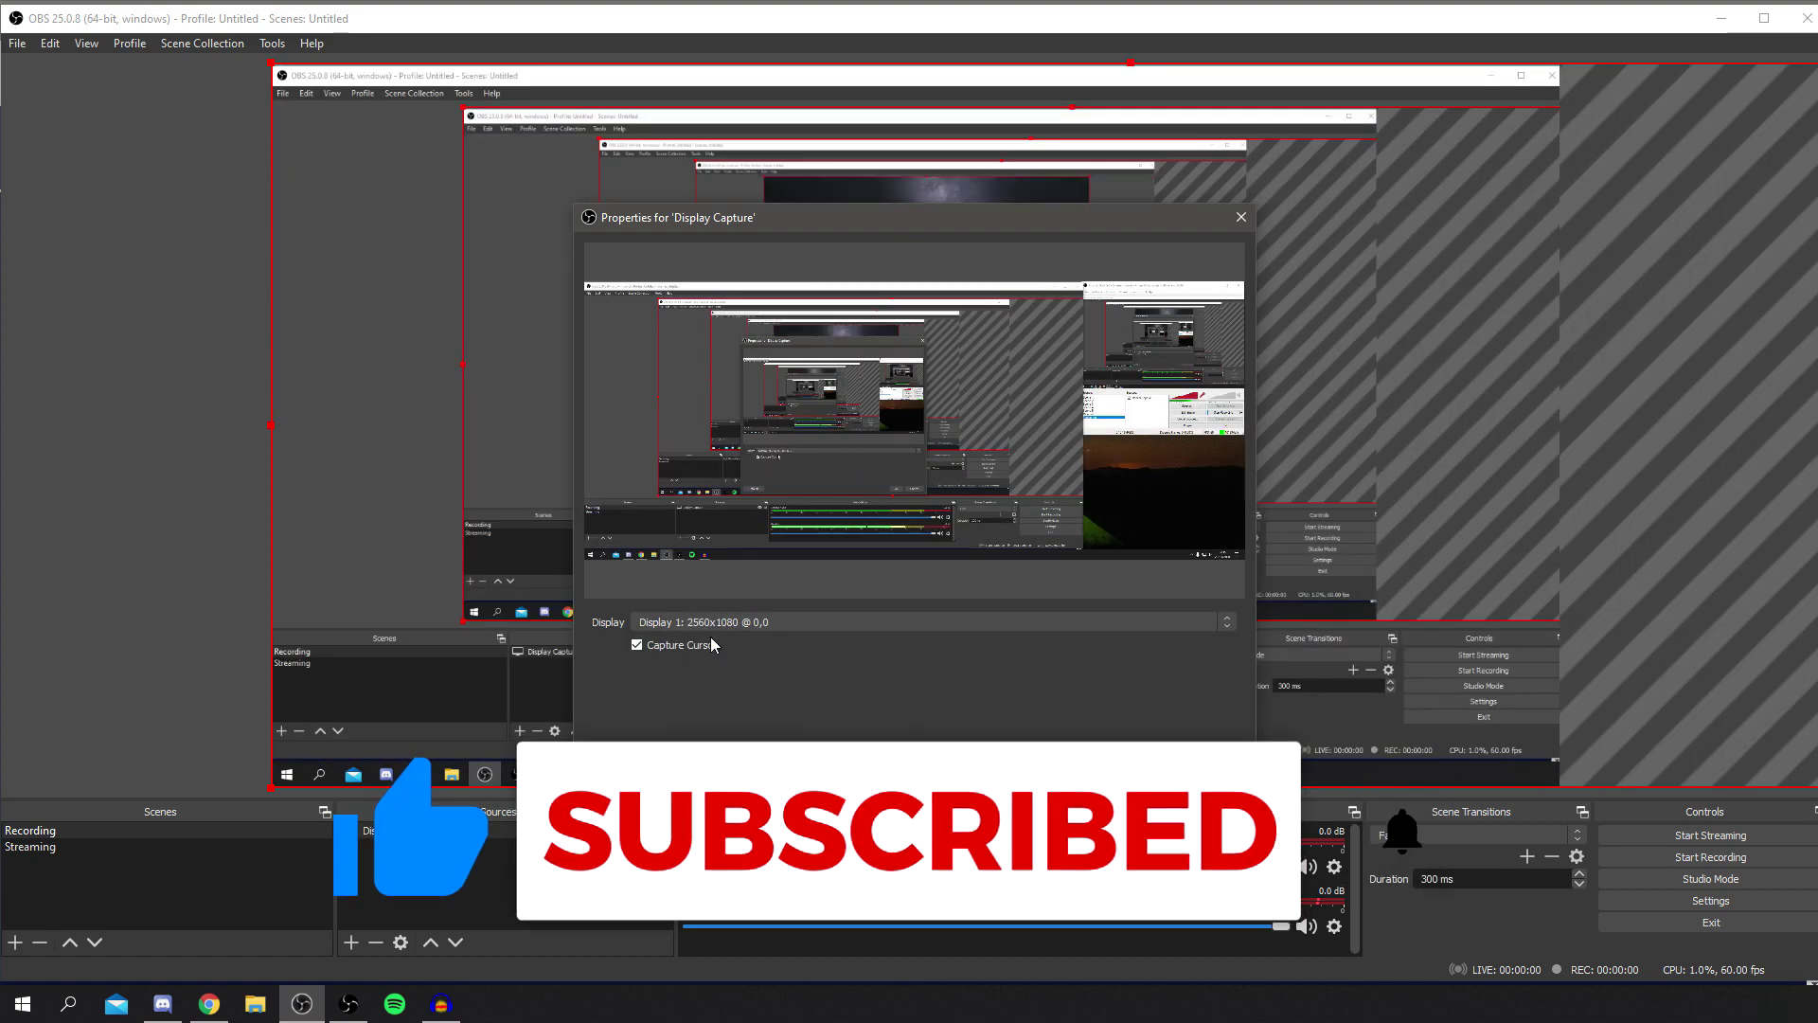
{"action": "left_click", "coordinate": [1128, 758]}
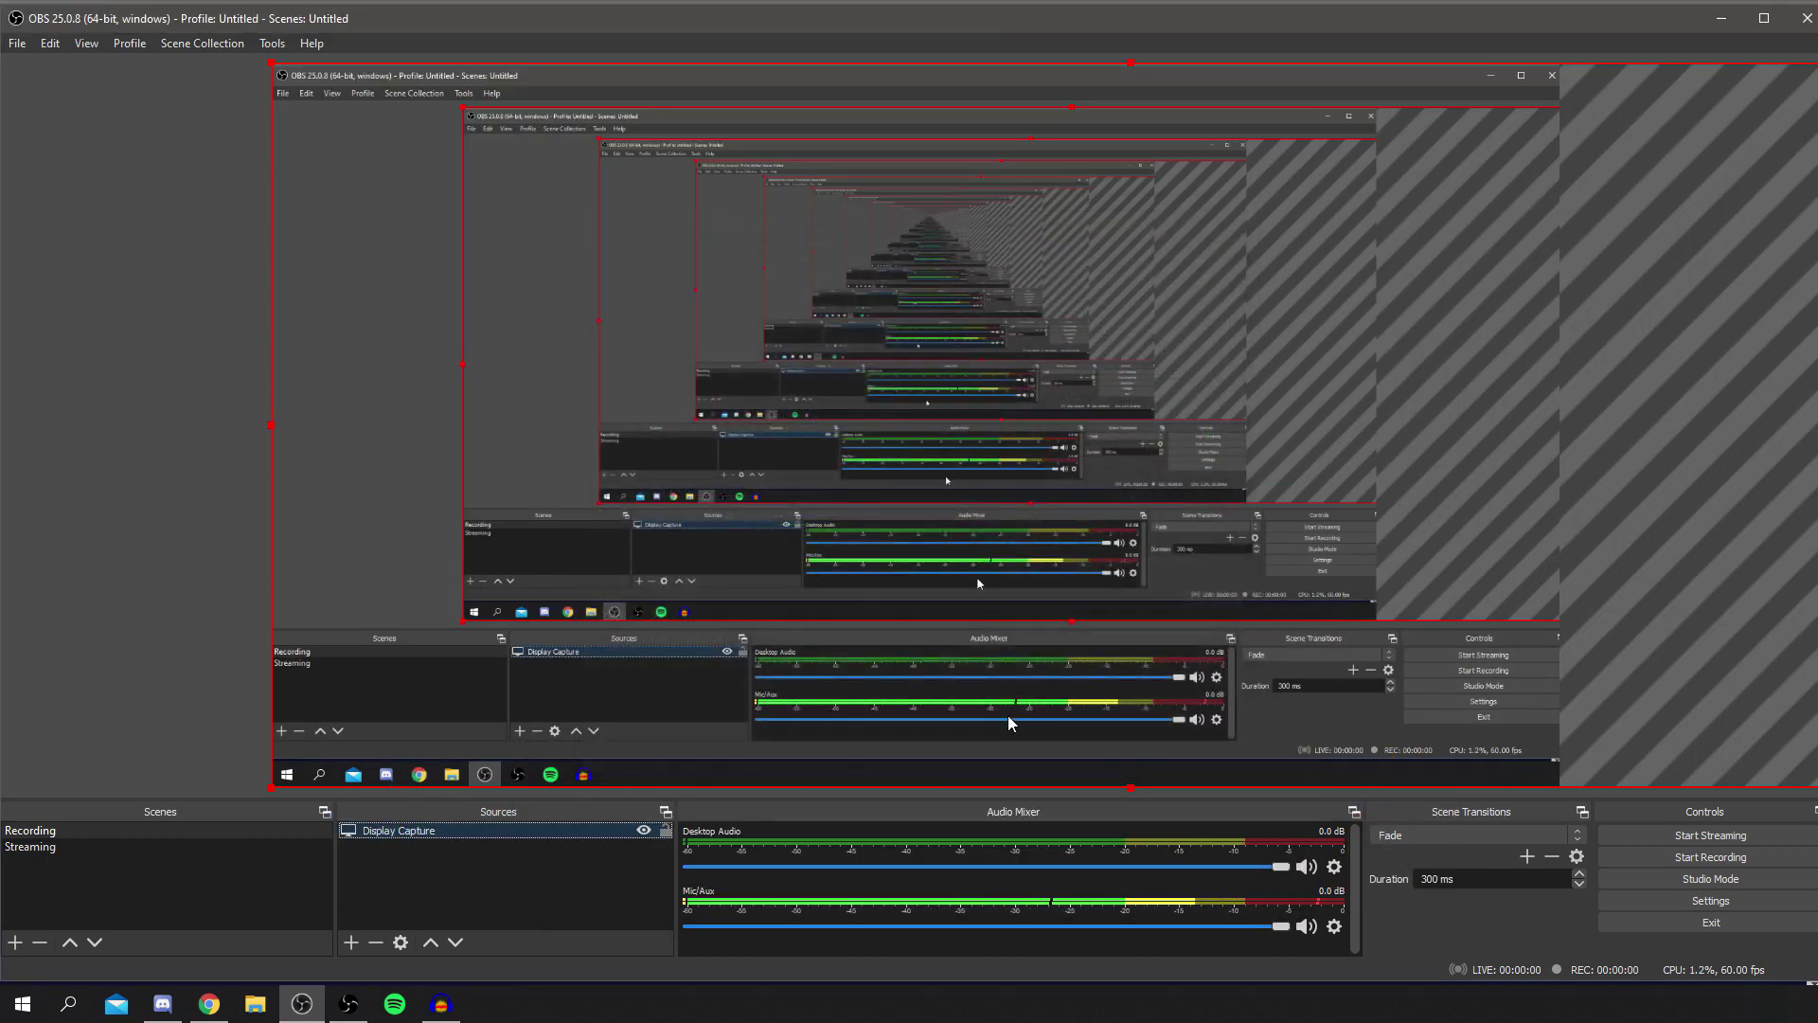
Step: Record a short test clip of the captured display, about 20 seconds long, and stop the recording
{"action": "mouse_move", "coordinate": [951, 20]}
{"action": "left_mouse_down"}
{"action": "mouse_move", "coordinate": [824, 43]}
{"action": "mouse_move", "coordinate": [9, 66]}
{"action": "mouse_move", "coordinate": [173, 94]}
{"action": "mouse_move", "coordinate": [665, 80]}
{"action": "mouse_move", "coordinate": [1053, 160]}
{"action": "mouse_move", "coordinate": [1063, 100]}
{"action": "mouse_move", "coordinate": [934, 94]}
{"action": "mouse_move", "coordinate": [860, 38]}
{"action": "mouse_move", "coordinate": [937, 2]}
{"action": "left_mouse_up"}
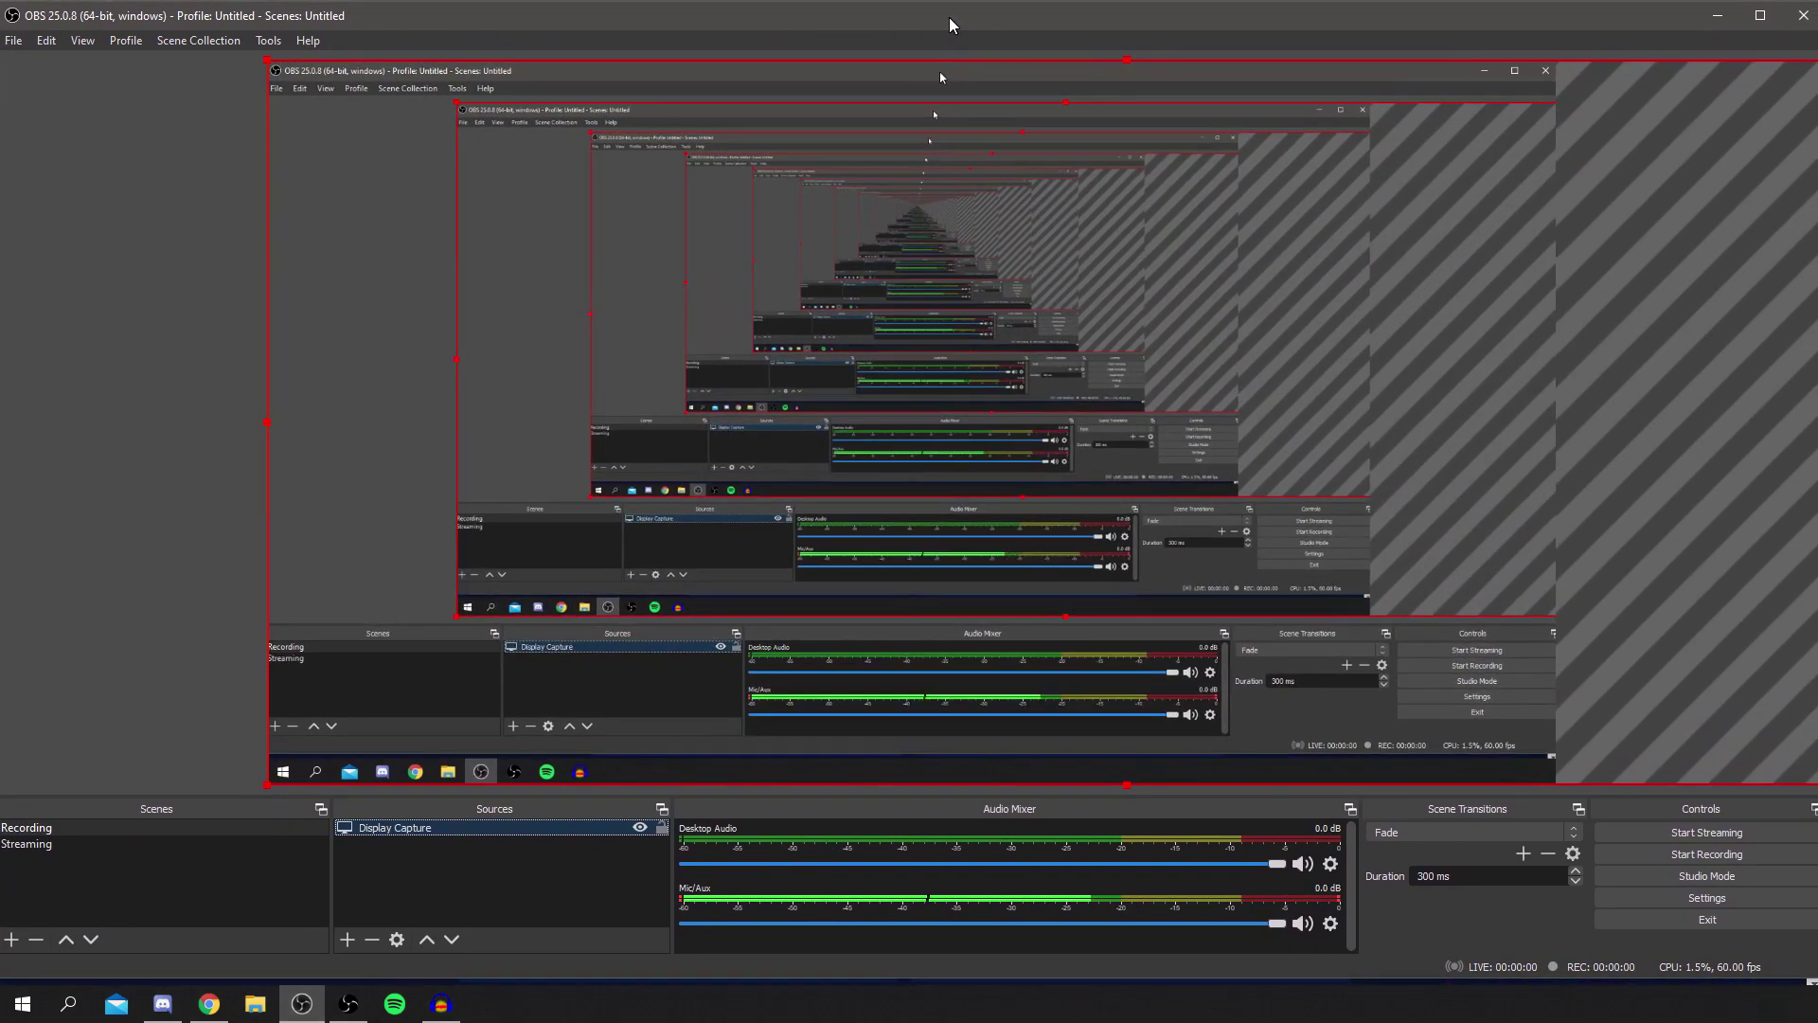
{"action": "left_click", "coordinate": [1703, 848]}
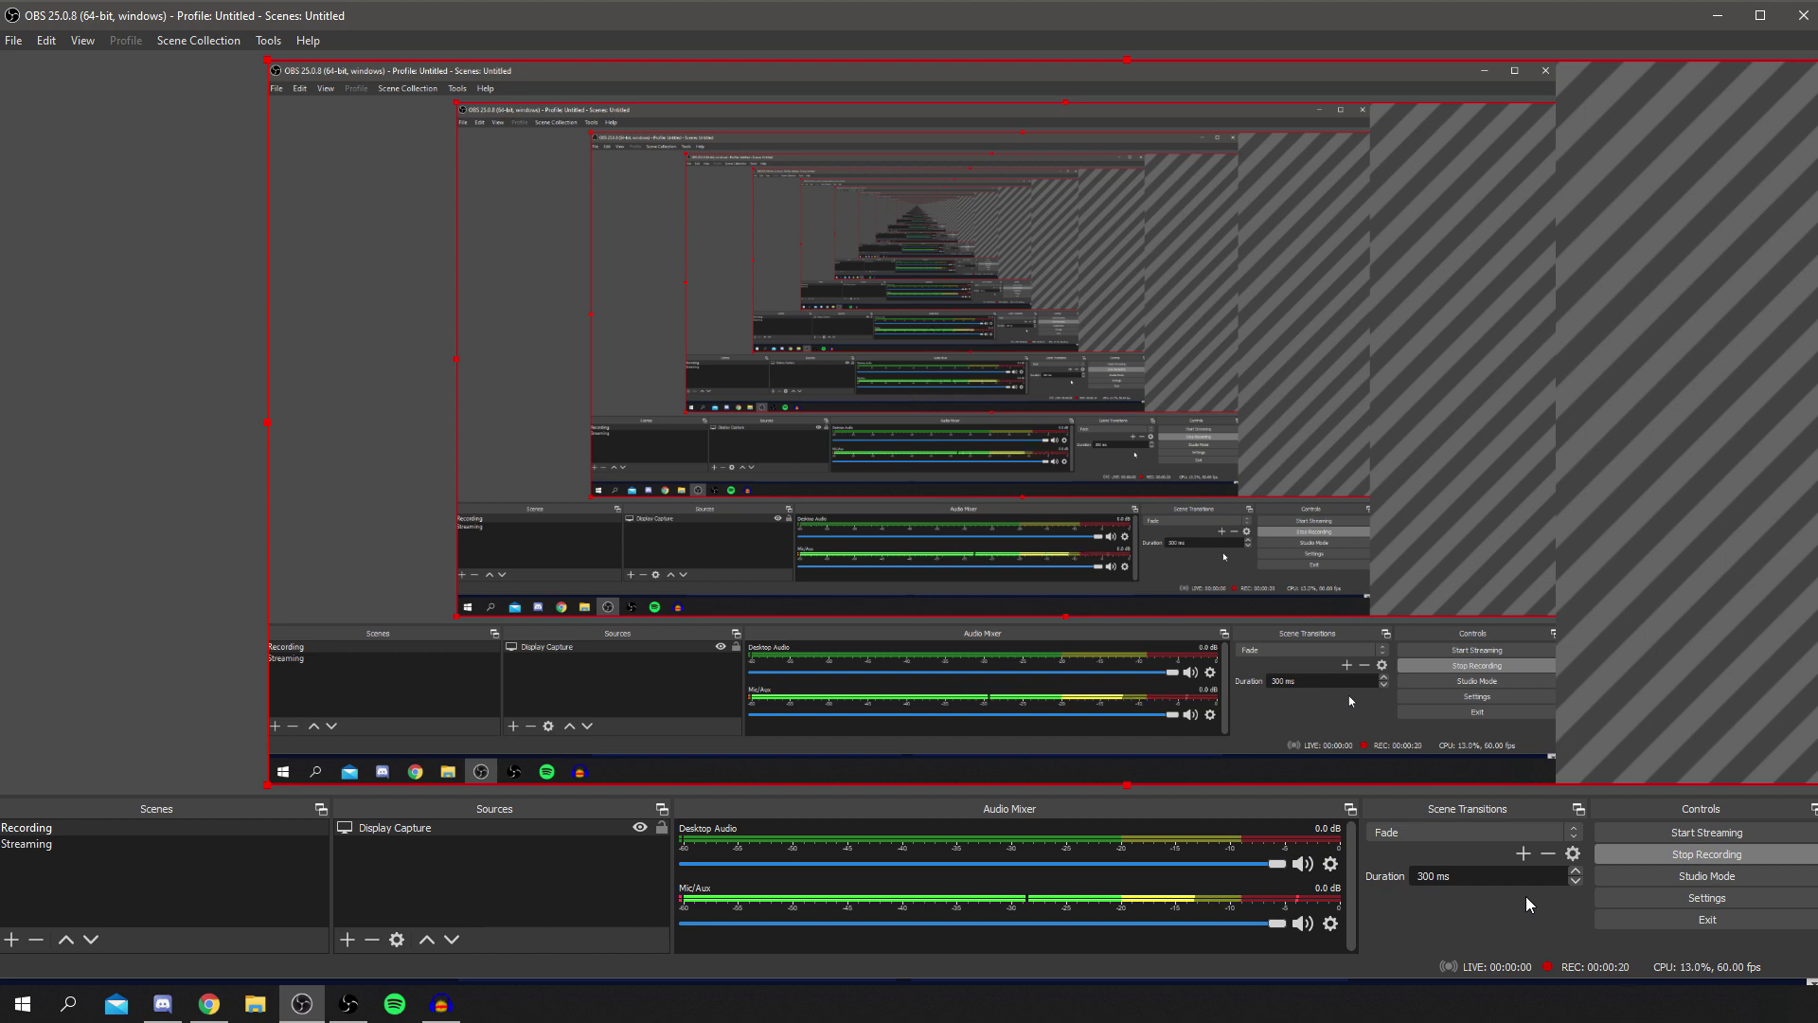
{"action": "left_click", "coordinate": [1666, 855]}
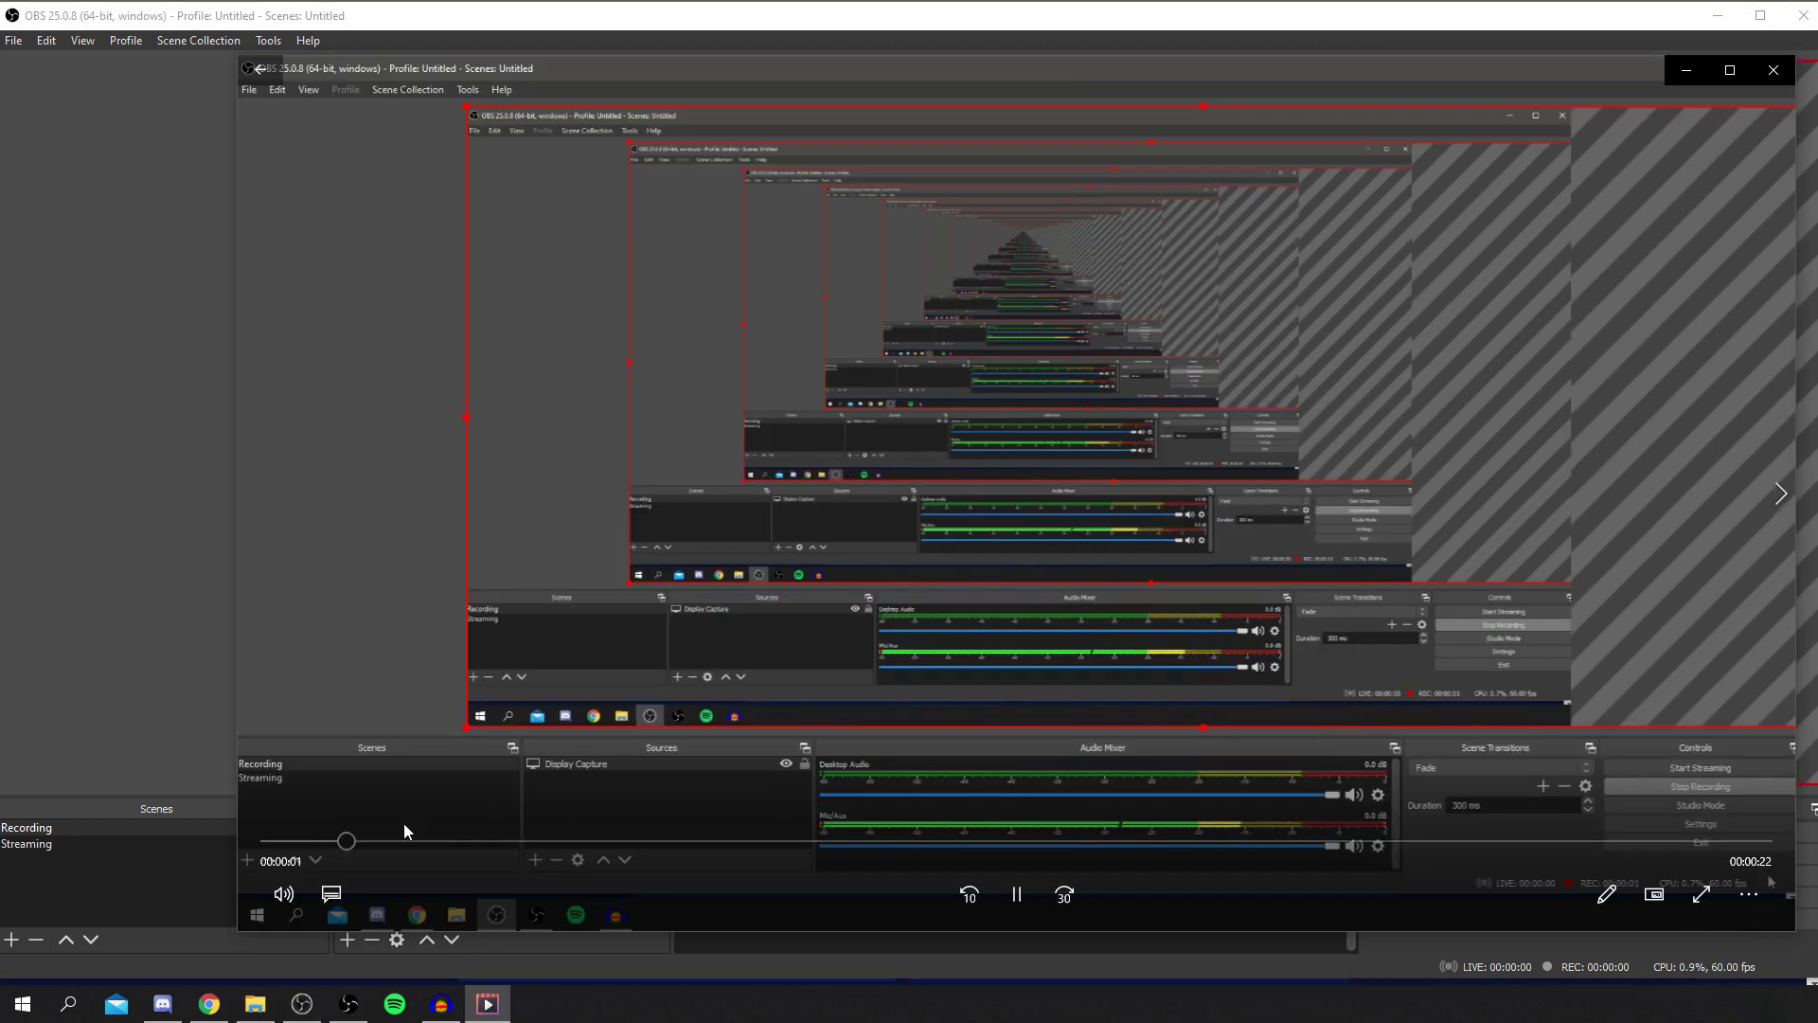
Step: Review the recorded test clip in the video player, skipping ahead to near its end, and close the player
{"action": "left_click_drag", "start_coordinate": [372, 842], "coordinate": [1352, 873]}
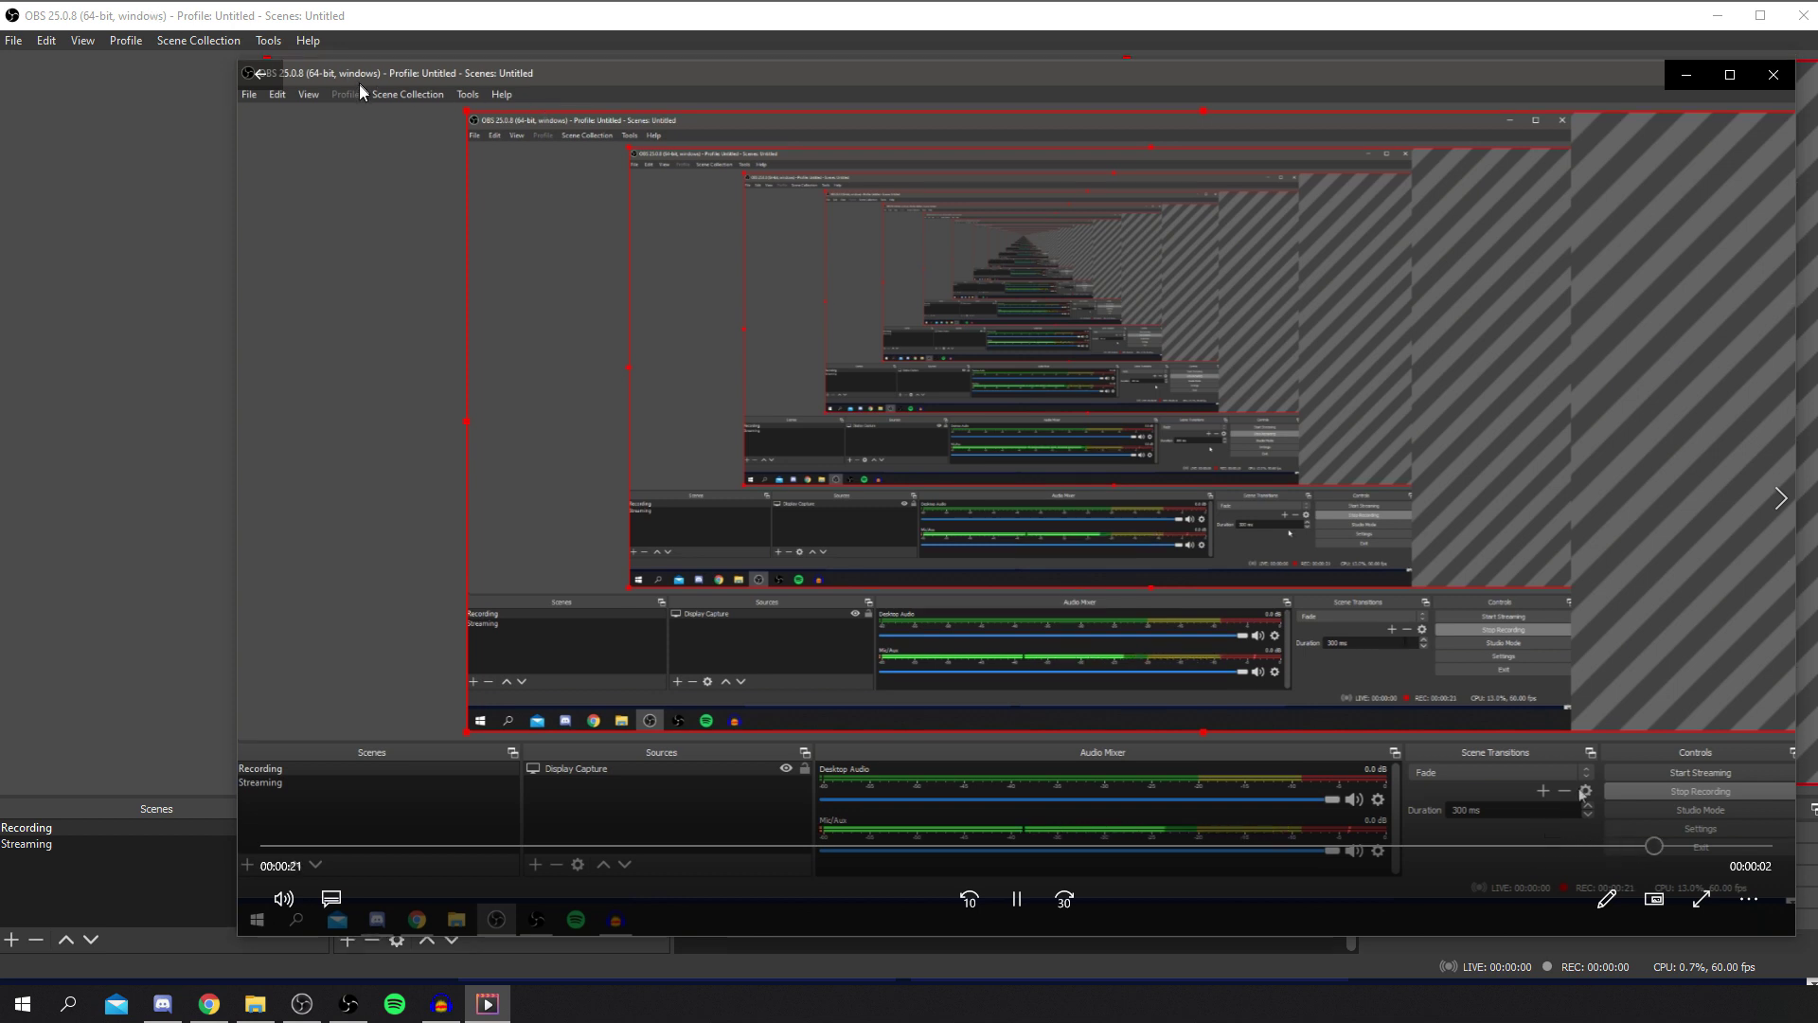
{"action": "key", "text": "space"}
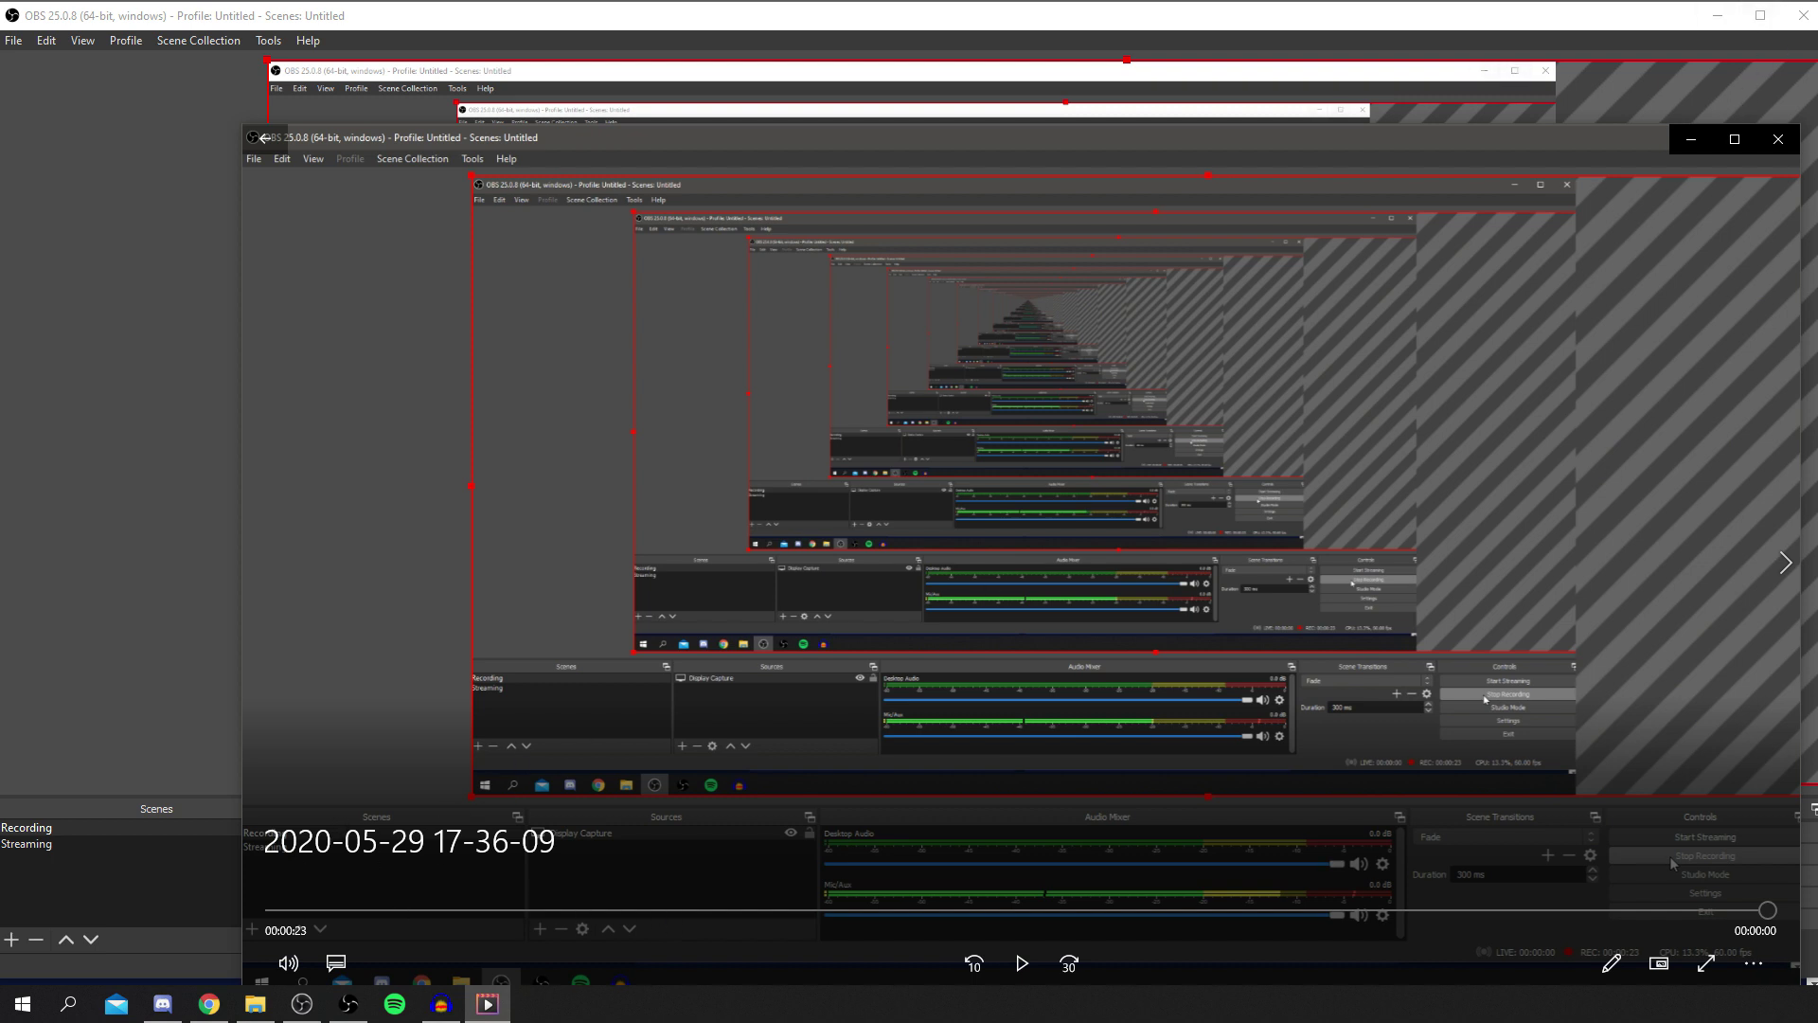
{"action": "left_click", "coordinate": [1778, 139]}
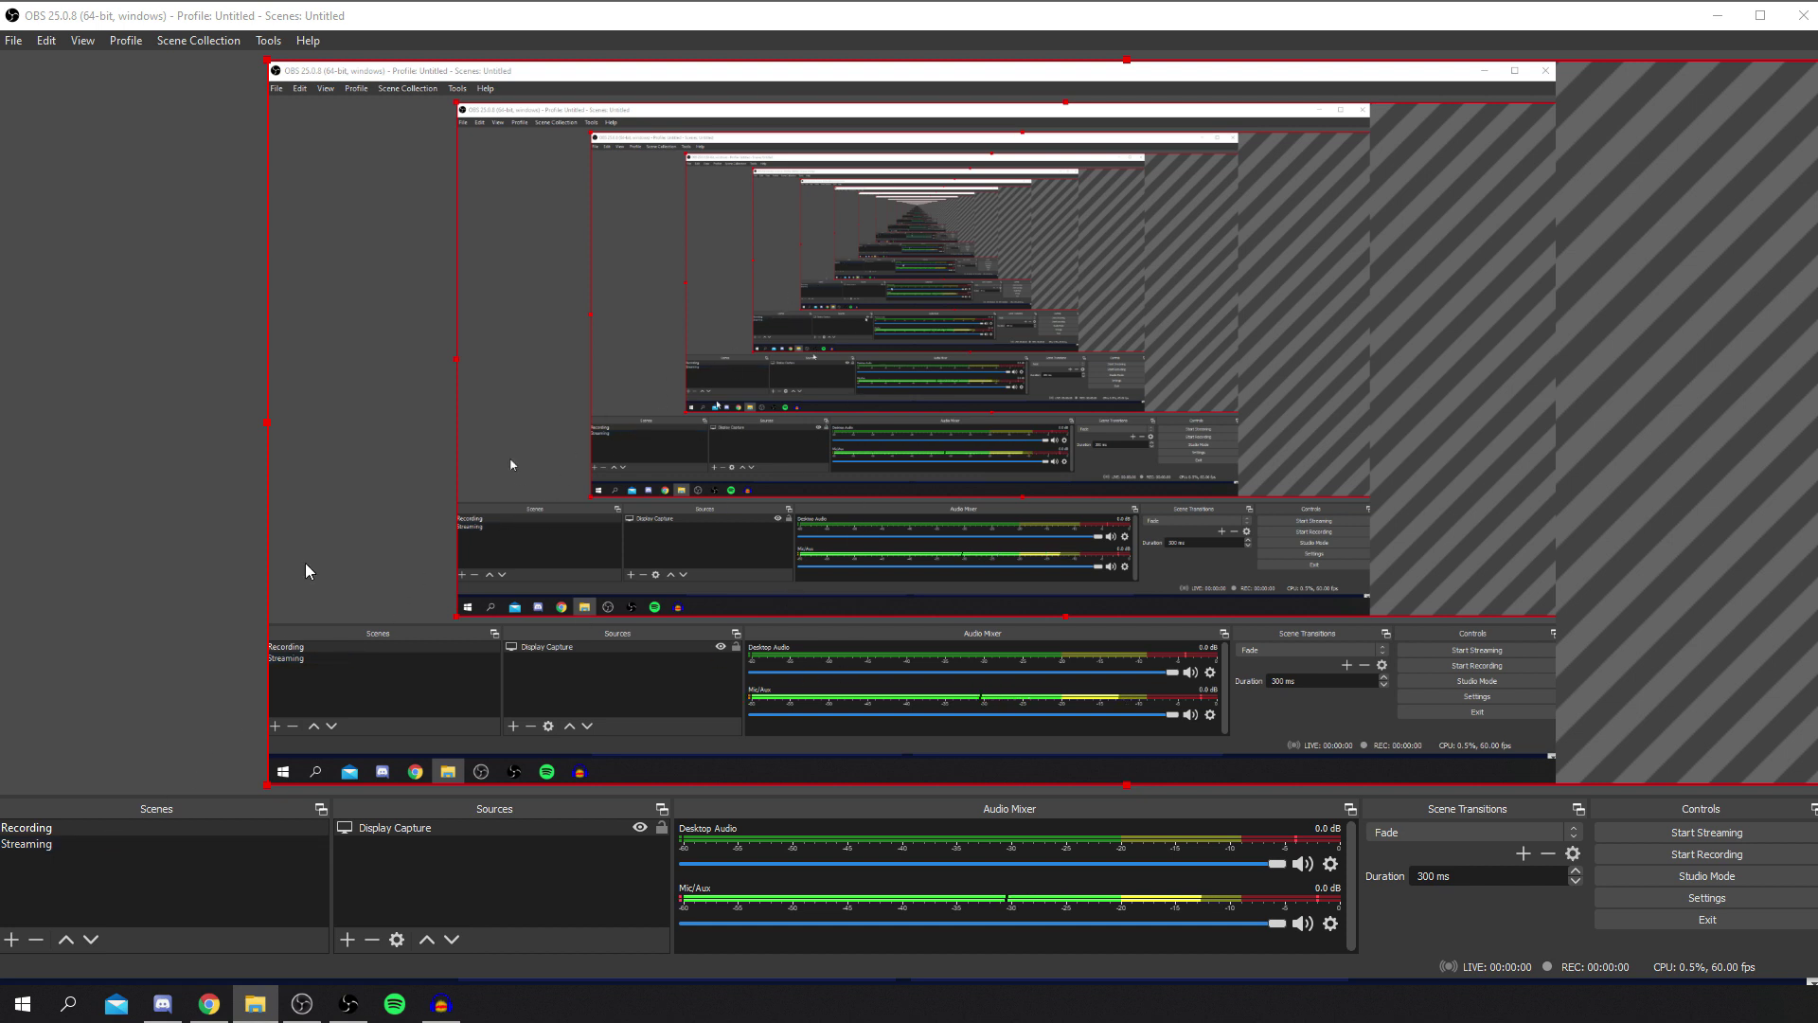
Step: Check the Streaming scene, return to Recording and add a Video Capture Device source there without configuring its properties
{"action": "left_click", "coordinate": [65, 843]}
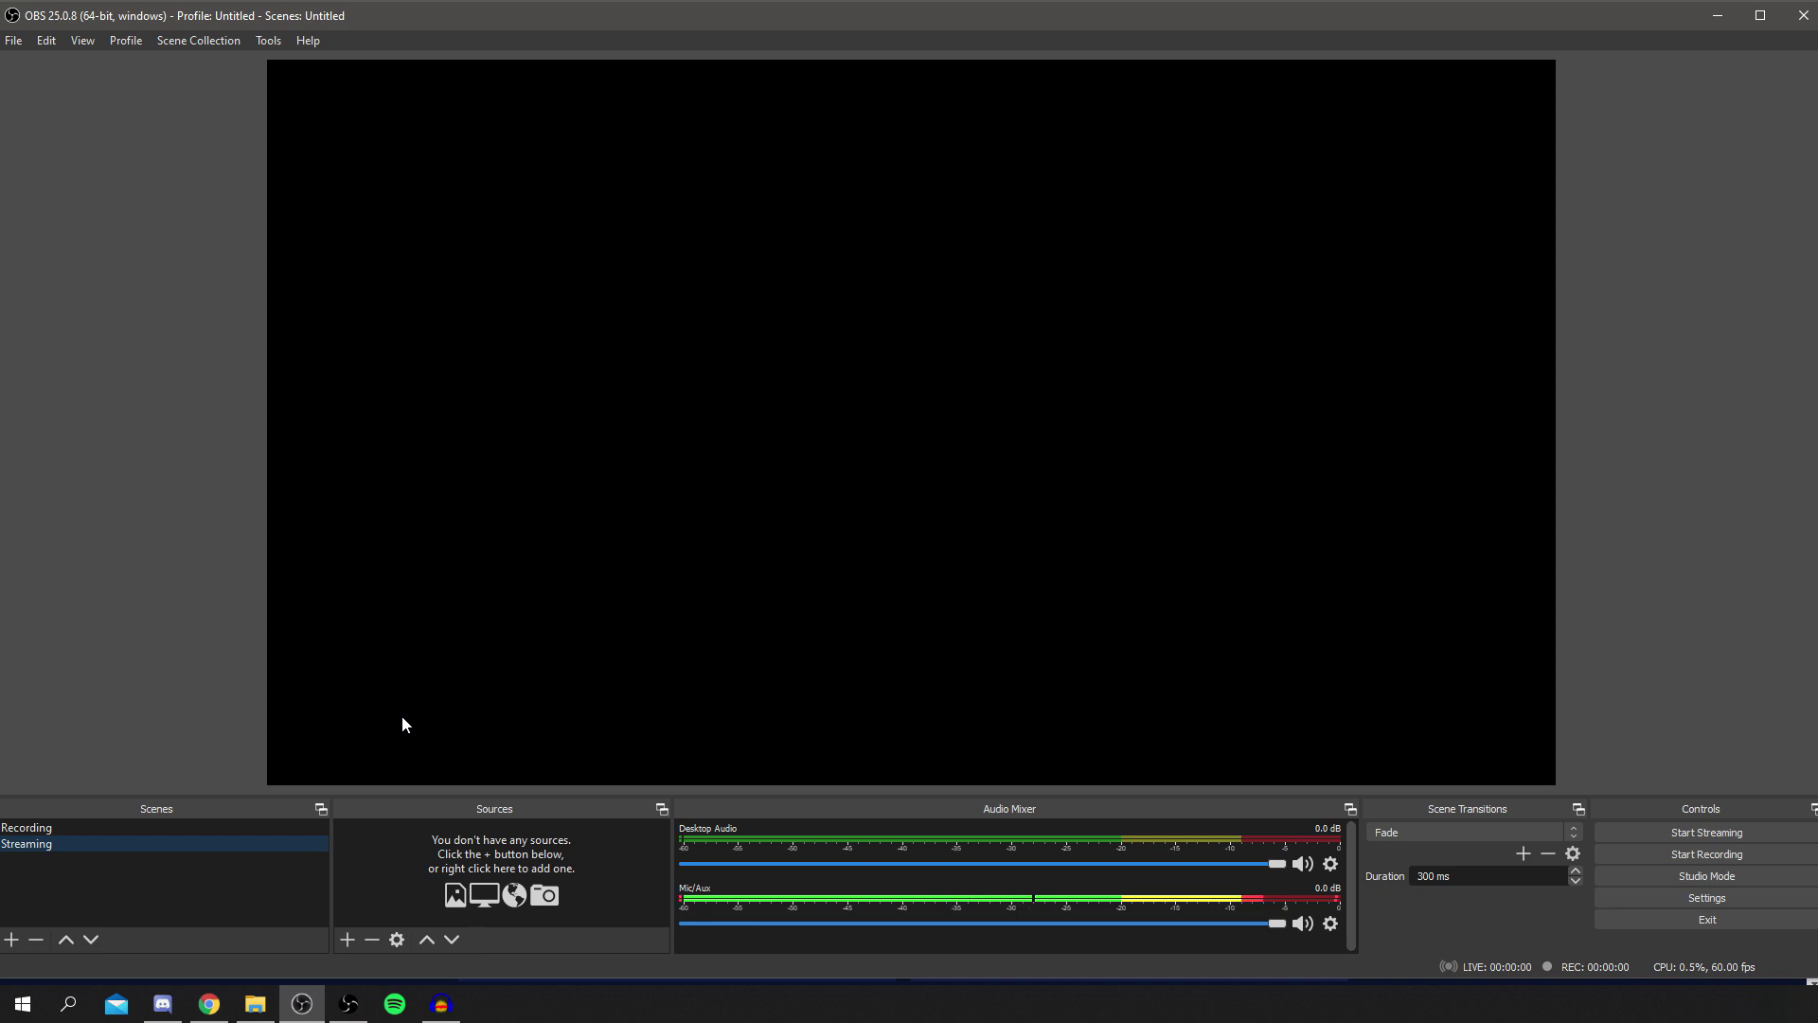
{"action": "left_click", "coordinate": [104, 829]}
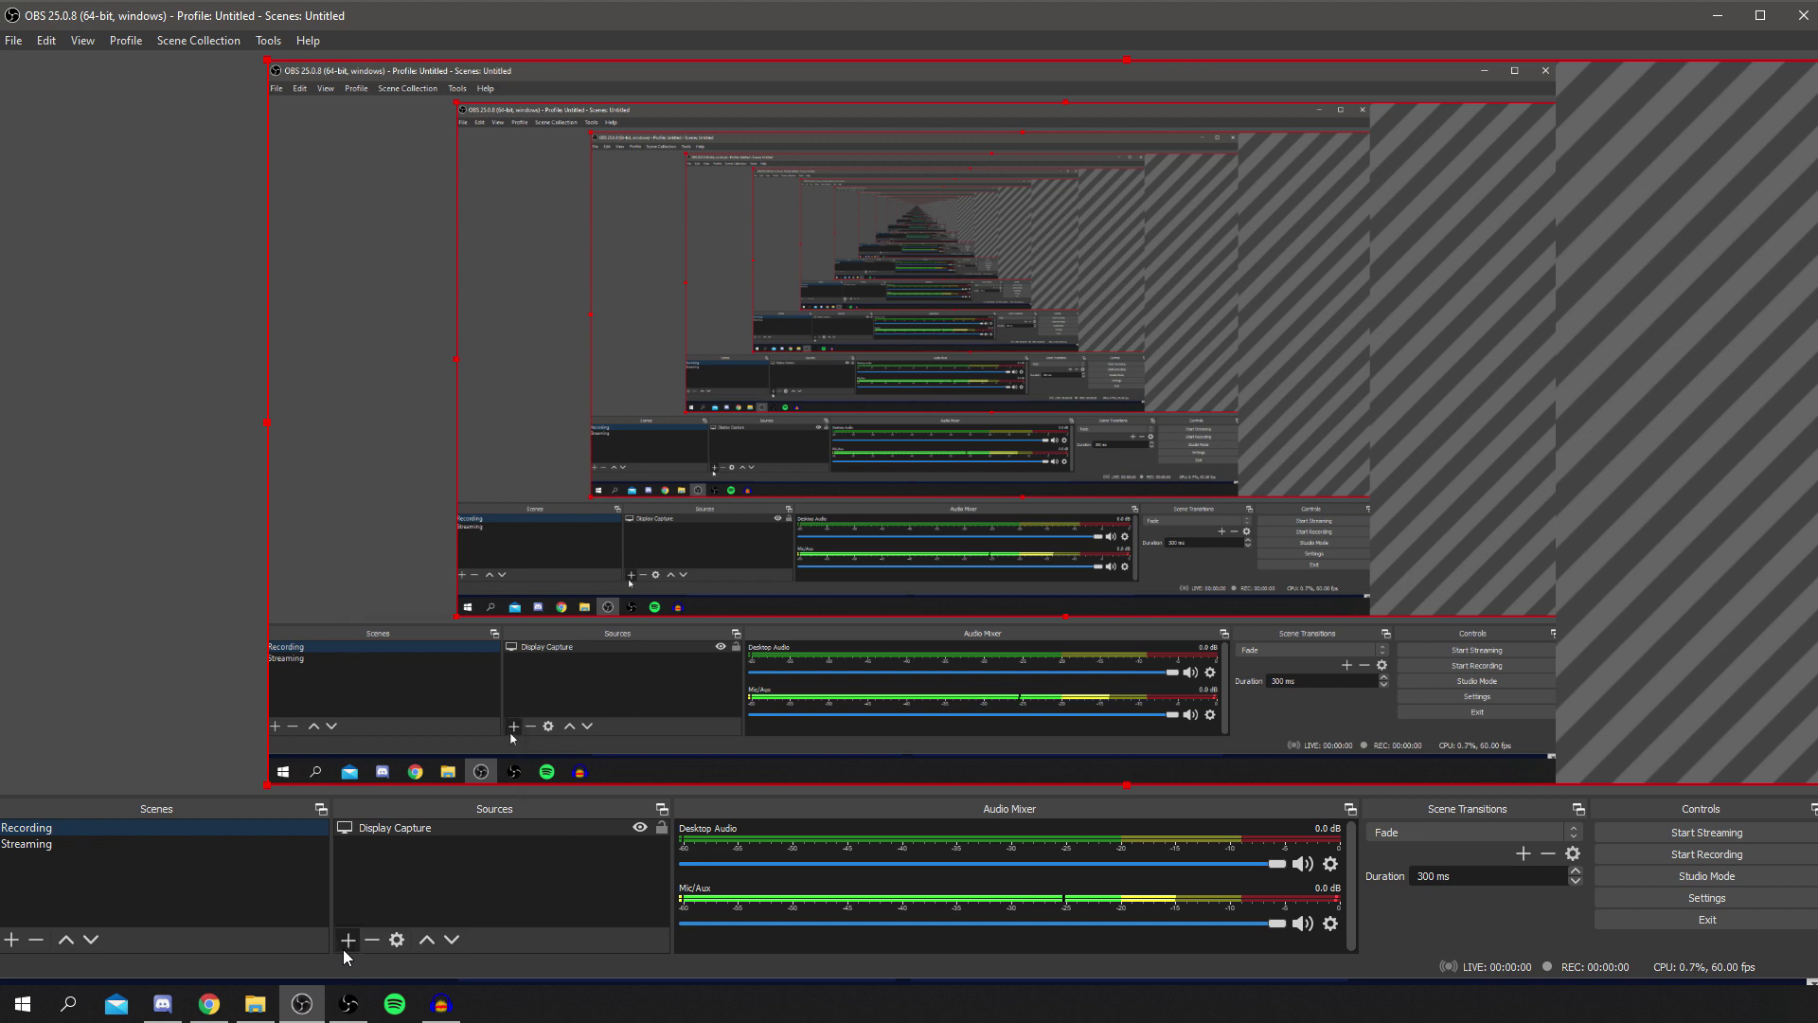
{"action": "left_click", "coordinate": [344, 946]}
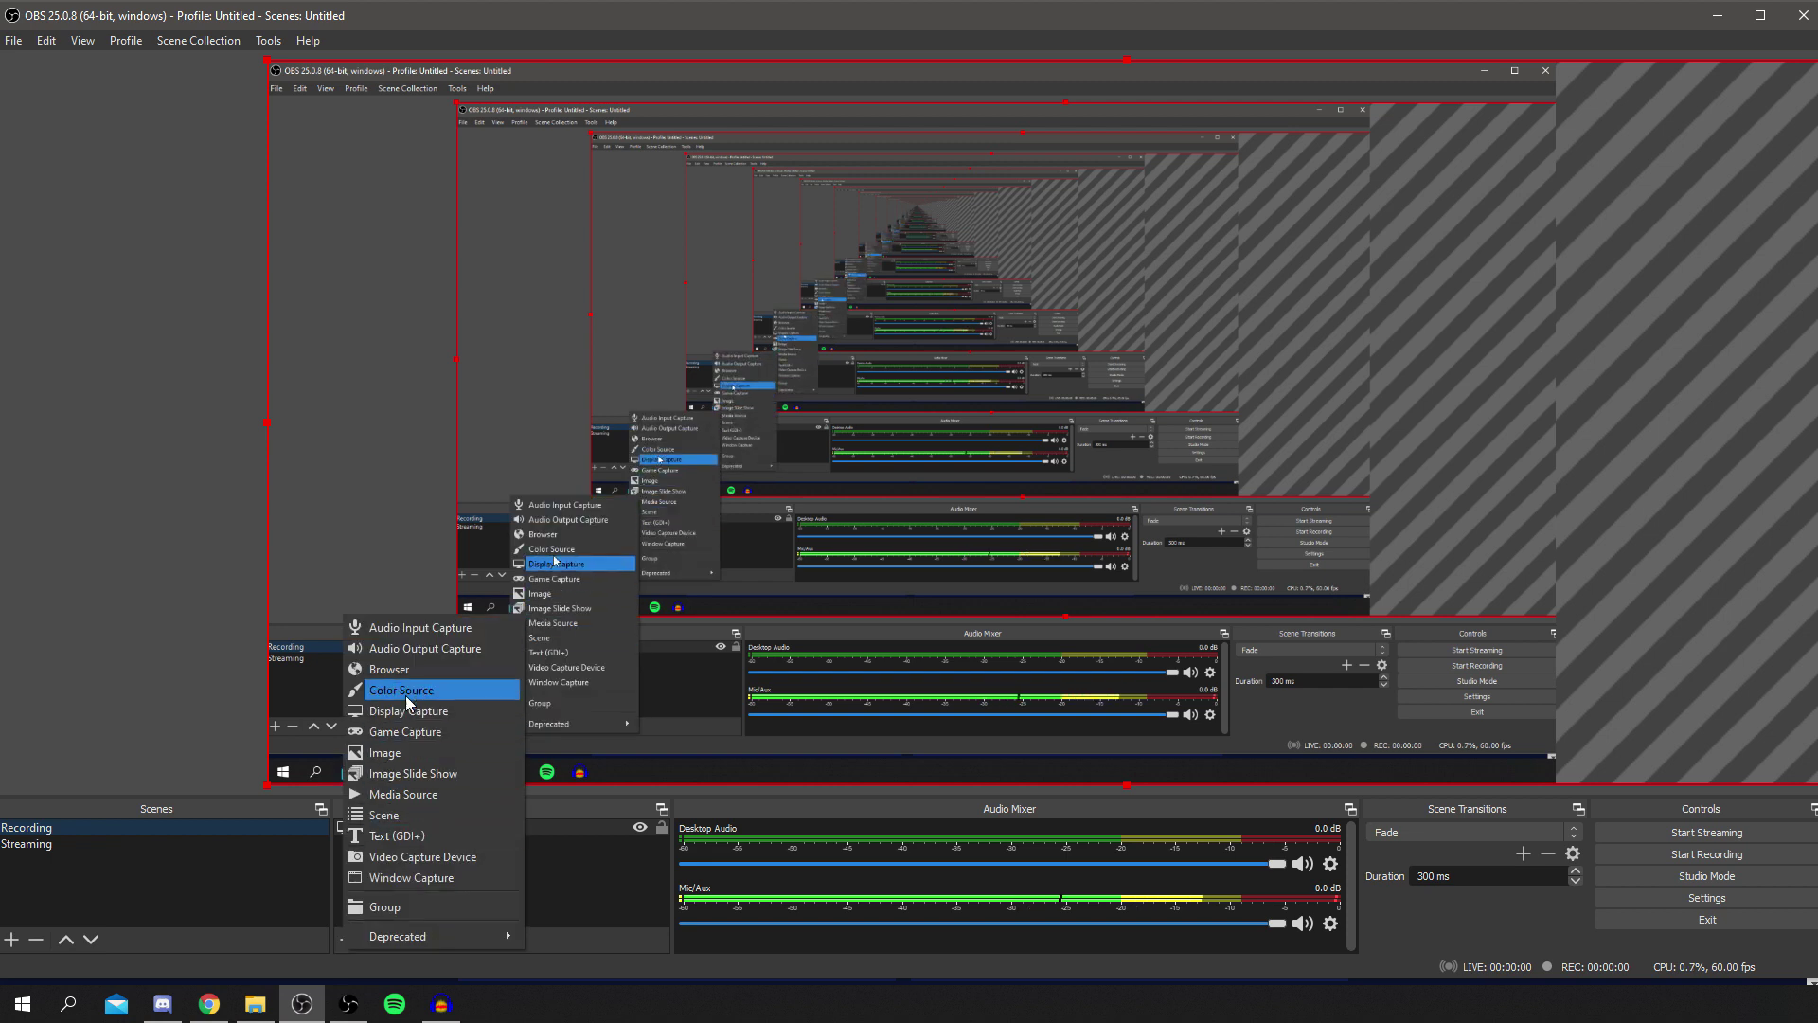
{"action": "left_click", "coordinate": [423, 856]}
{"action": "left_click", "coordinate": [976, 632]}
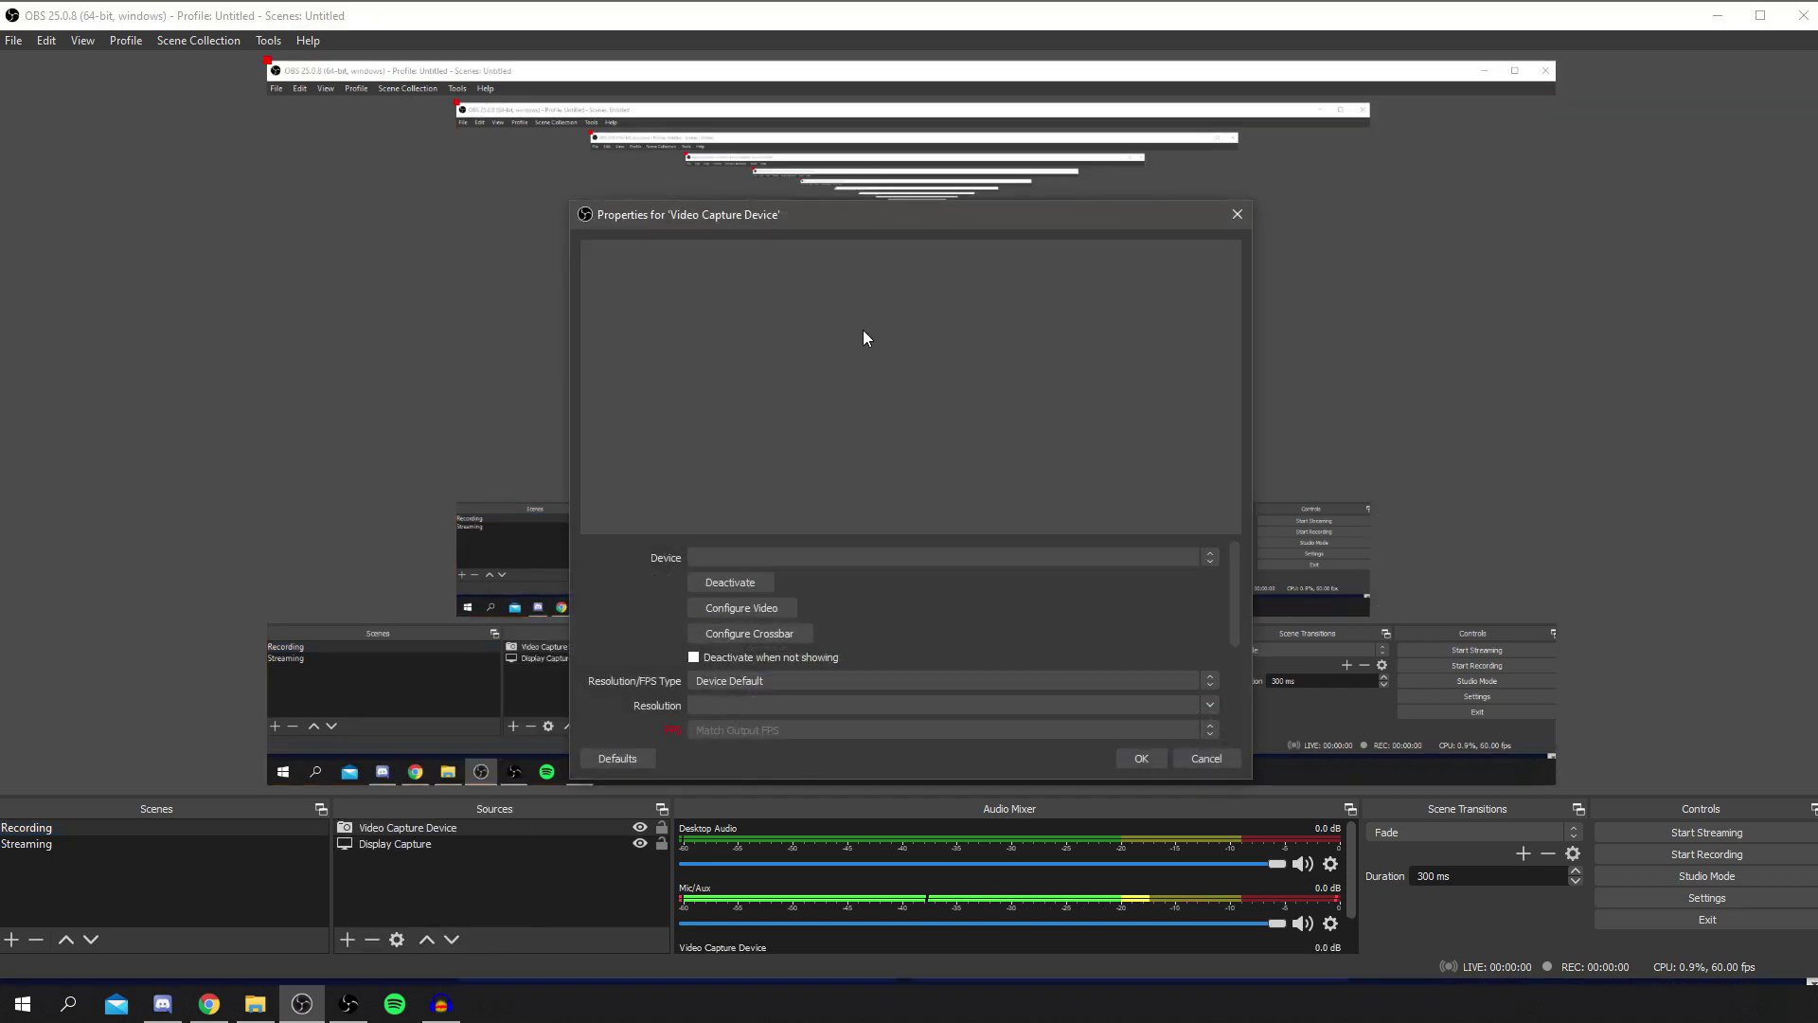
{"action": "left_click", "coordinate": [1207, 759]}
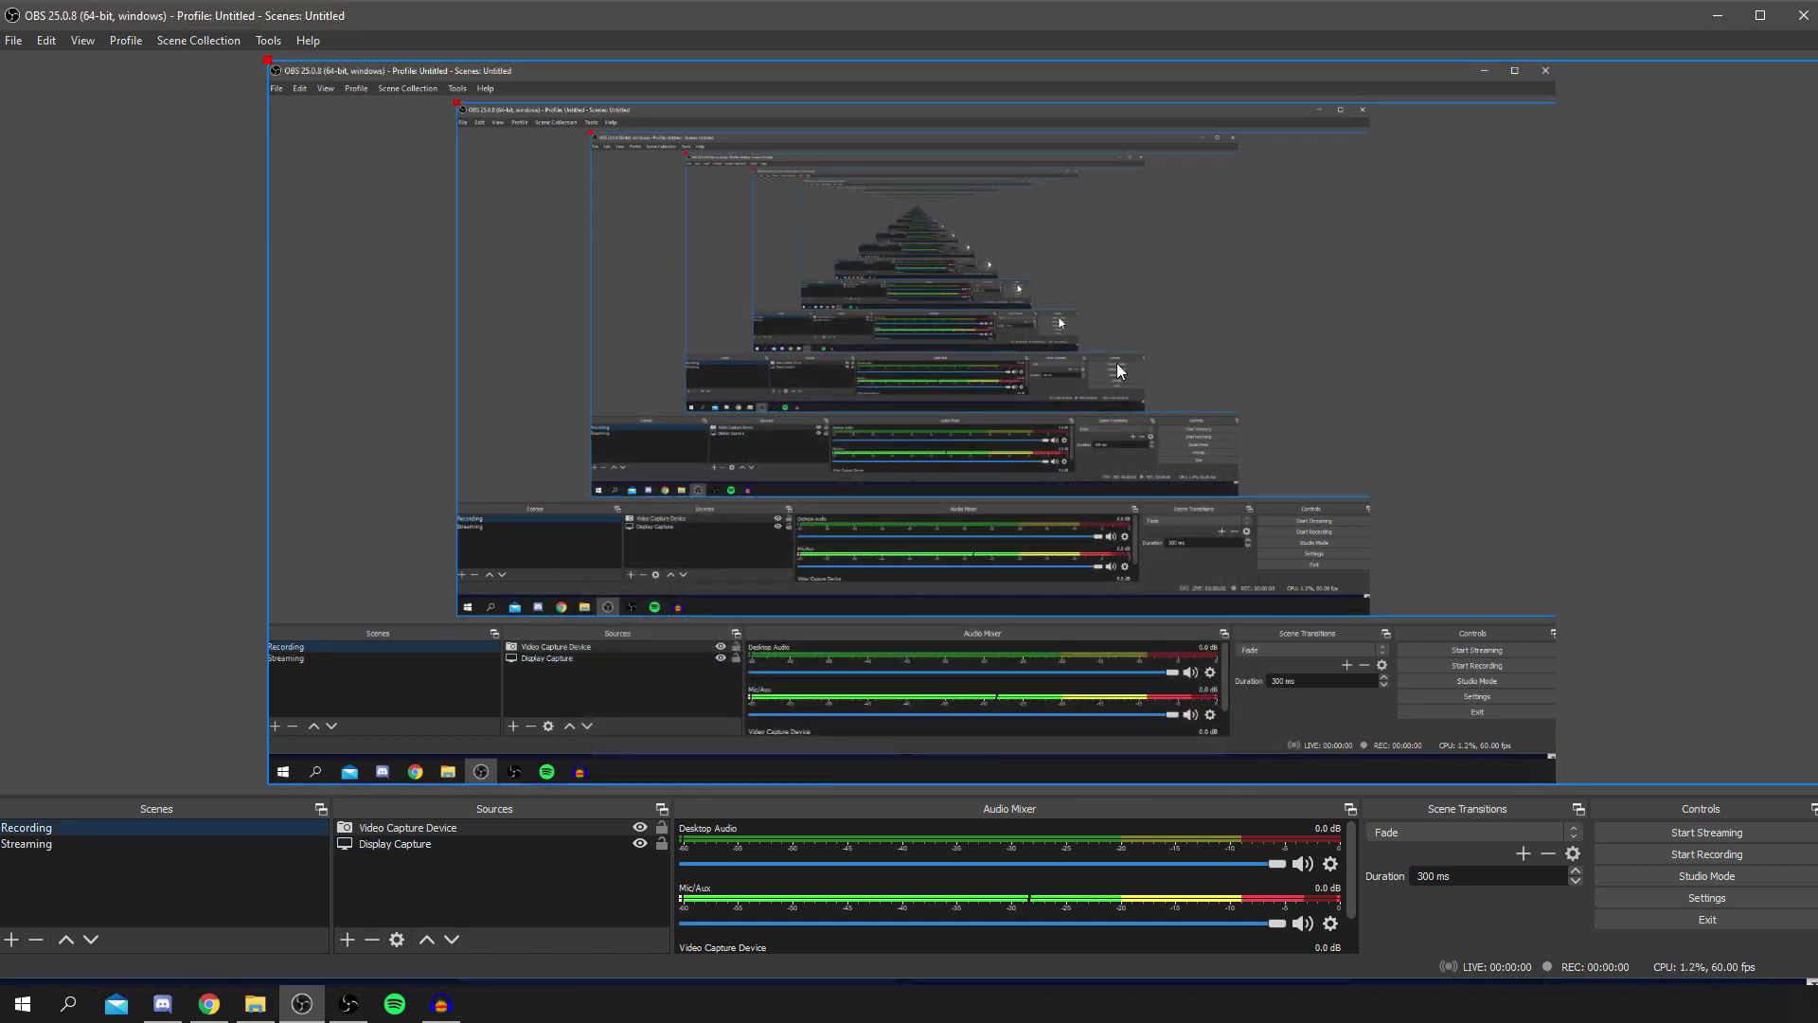